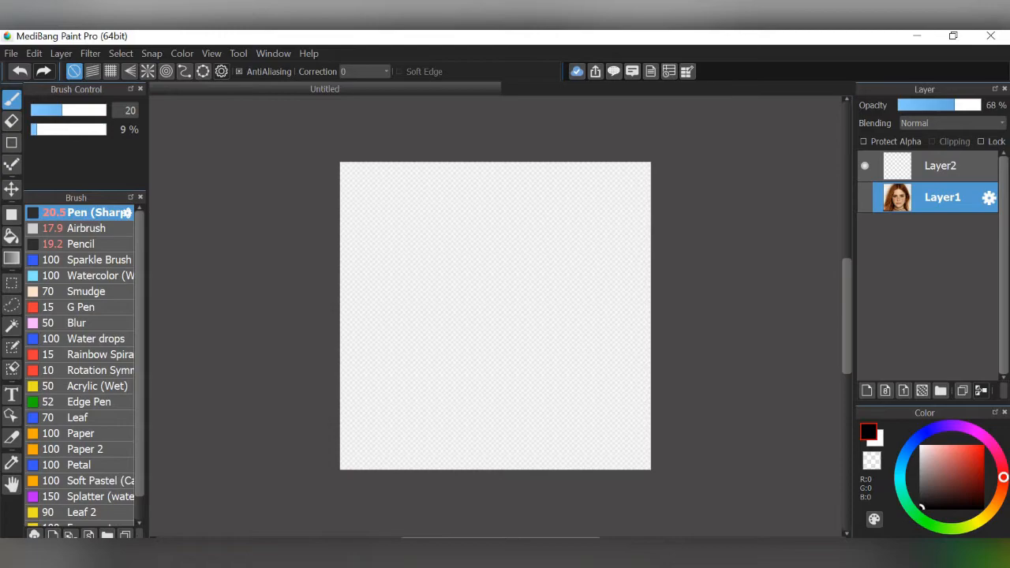
Make the Layer1 reference photo visible and activate Layer2 for tracing the eye
left_click(866, 196)
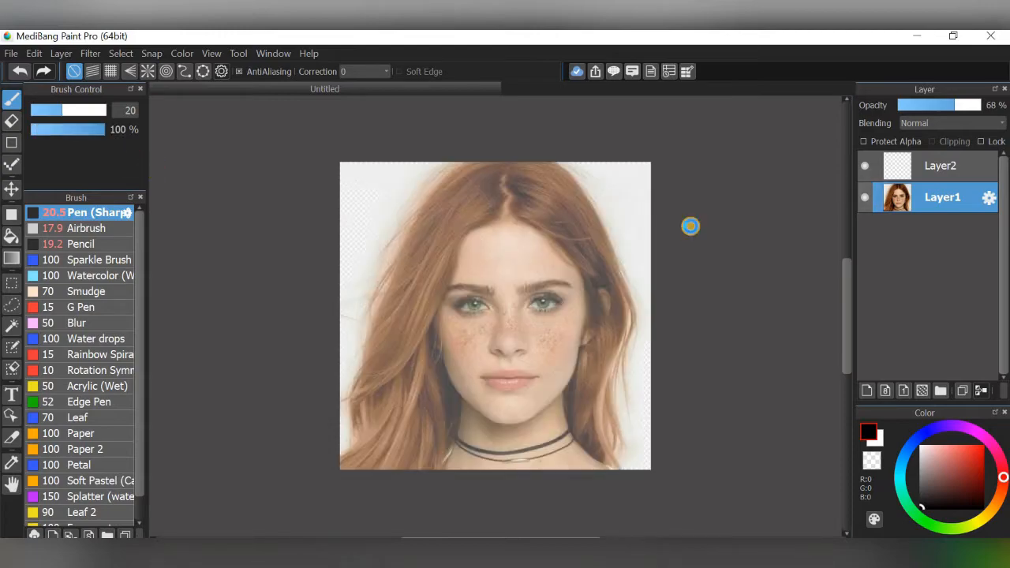
scroll(640, 273, "up", 10)
scroll(663, 278, "up", 5)
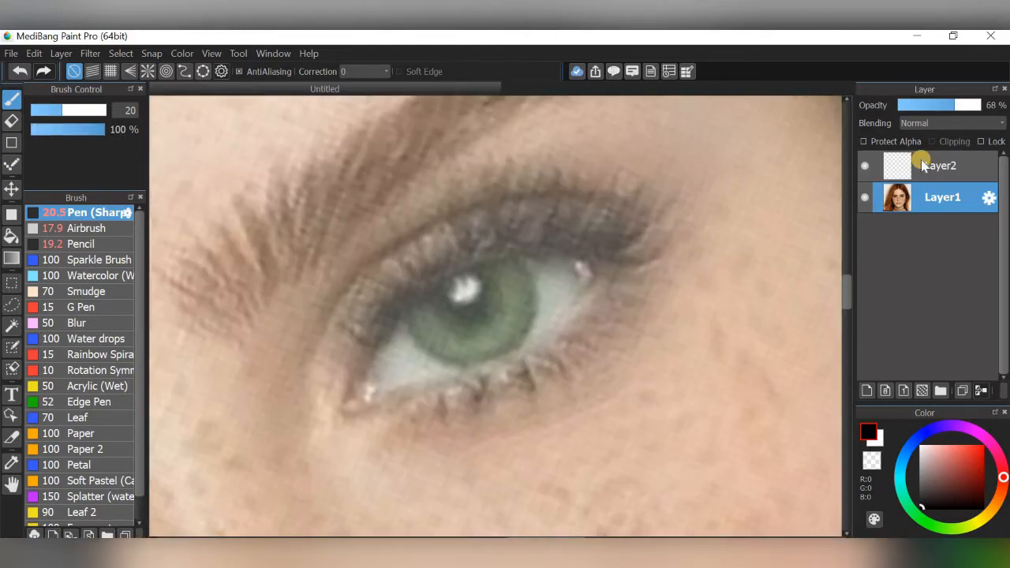
left_click(921, 162)
left_click_drag(667, 199, 422, 341)
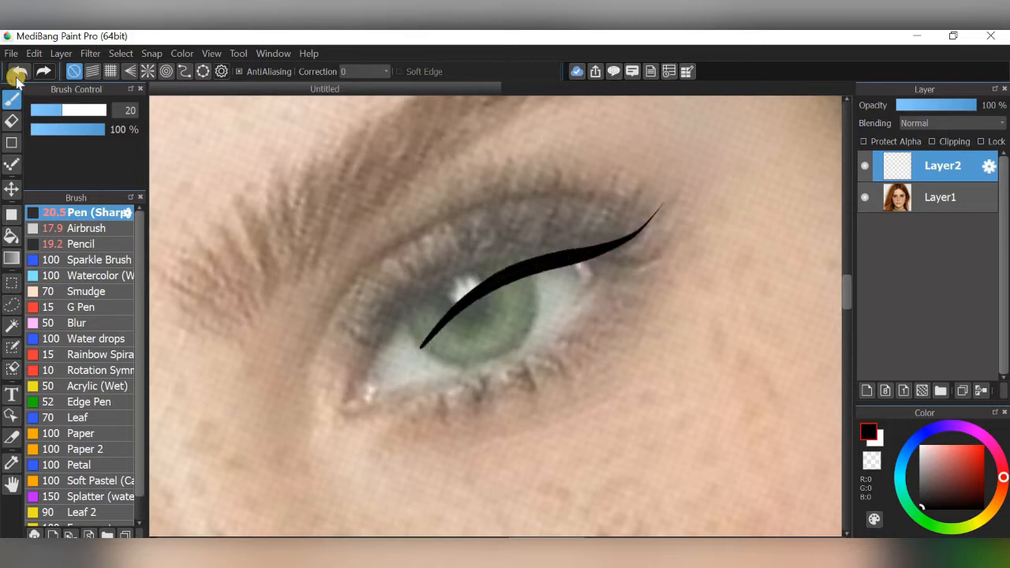
left_click(20, 71)
left_click_drag(710, 181, 346, 421)
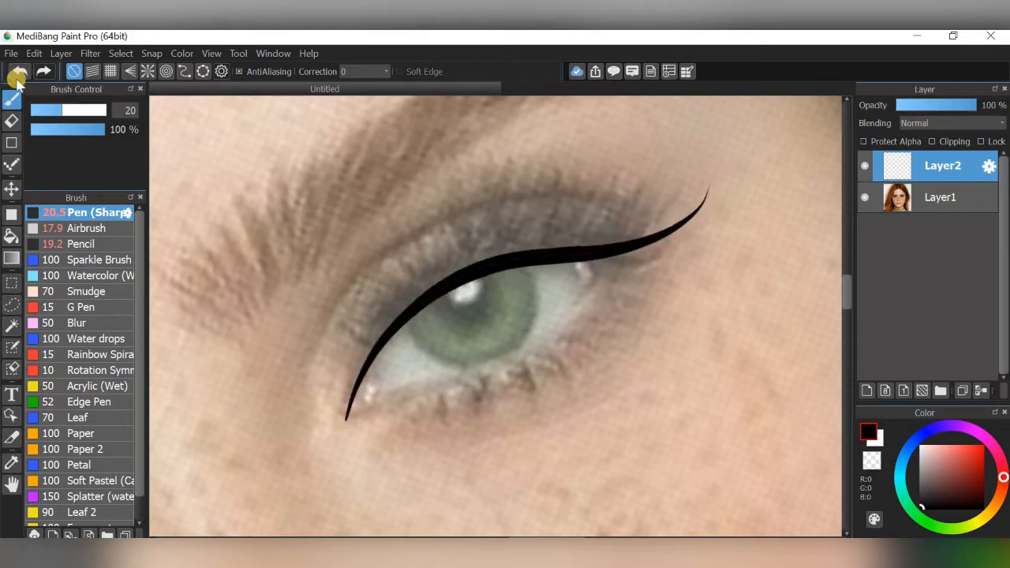
left_click(20, 73)
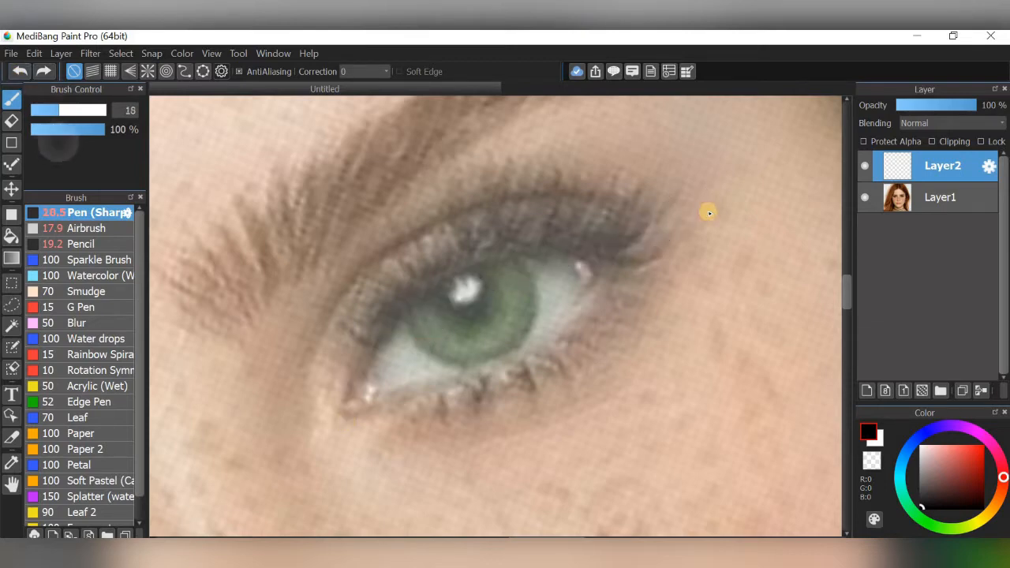
scroll(708, 211, "up", 1)
mouse_move(743, 195)
left_mouse_down()
mouse_move(659, 250)
mouse_move(380, 309)
mouse_move(281, 453)
left_mouse_up()
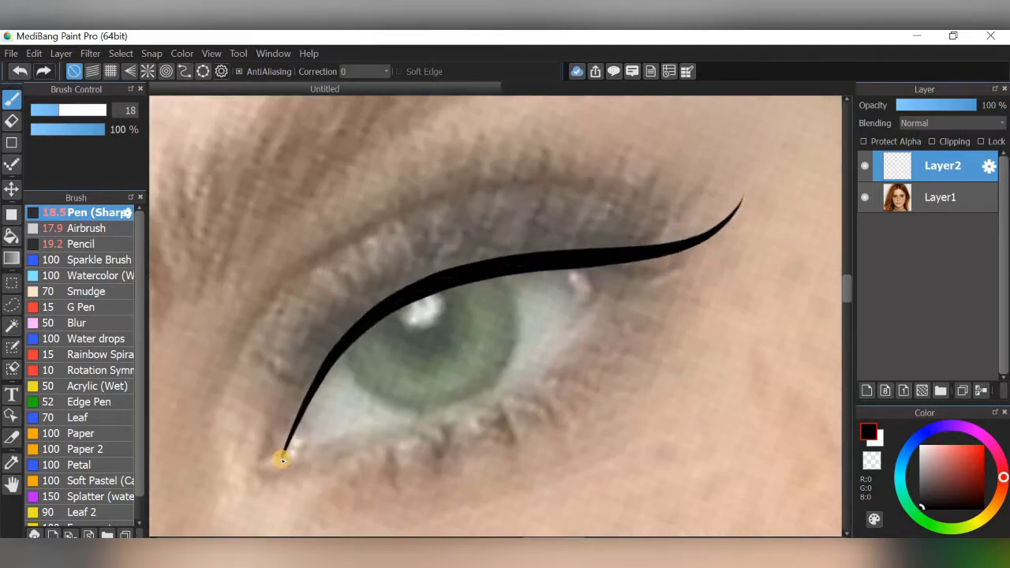
left_click(19, 73)
mouse_move(755, 174)
left_mouse_down()
mouse_move(476, 275)
mouse_move(270, 452)
left_mouse_up()
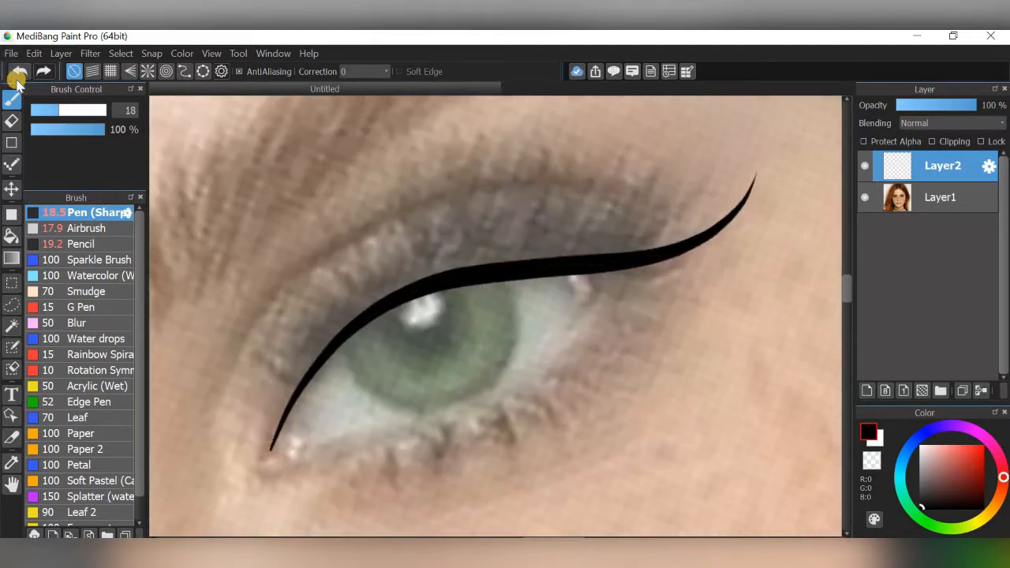
left_click(20, 73)
mouse_move(751, 180)
left_mouse_down()
mouse_move(654, 248)
mouse_move(275, 439)
left_mouse_up()
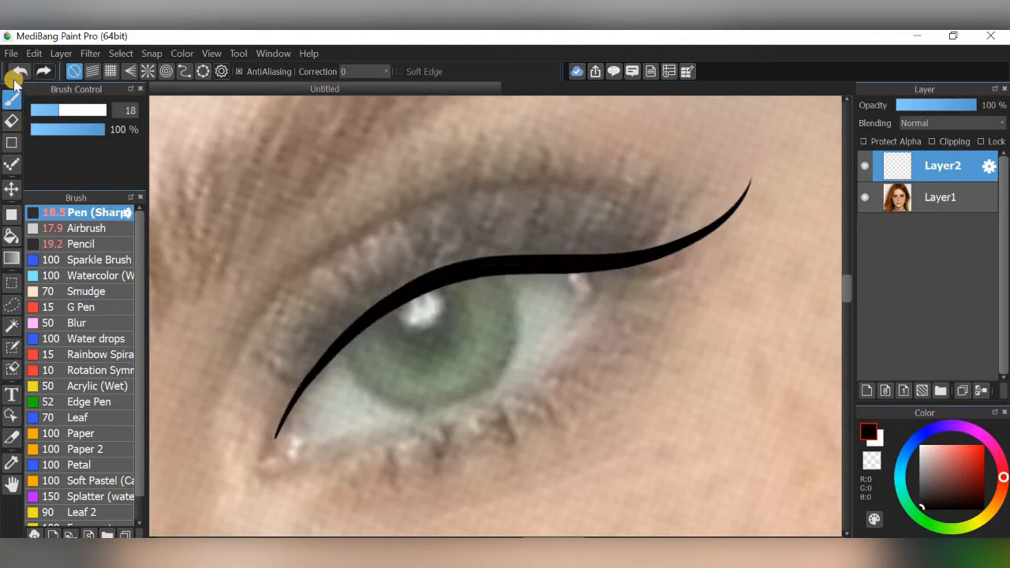
left_click(19, 73)
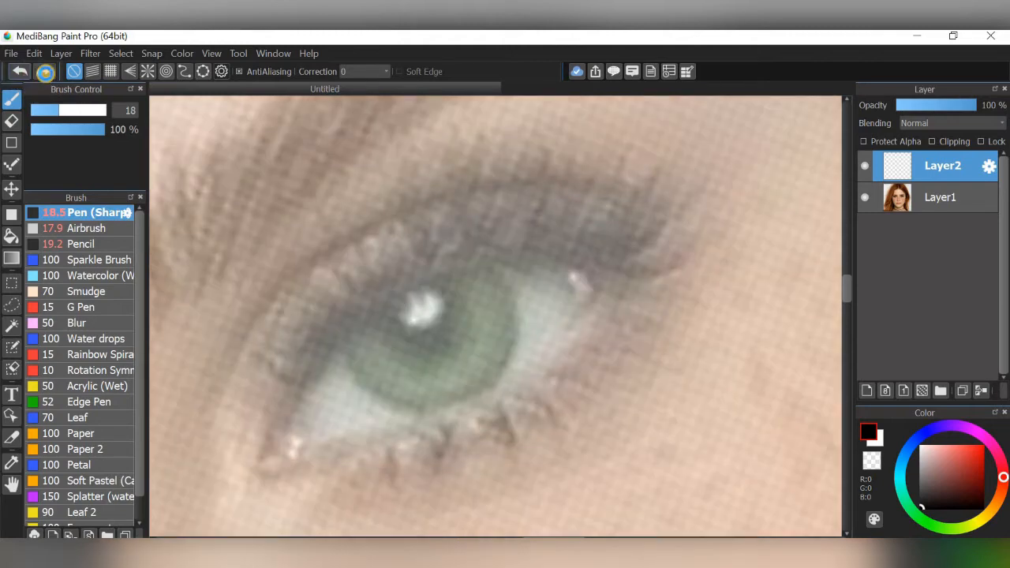
left_click(44, 72)
left_click(17, 73)
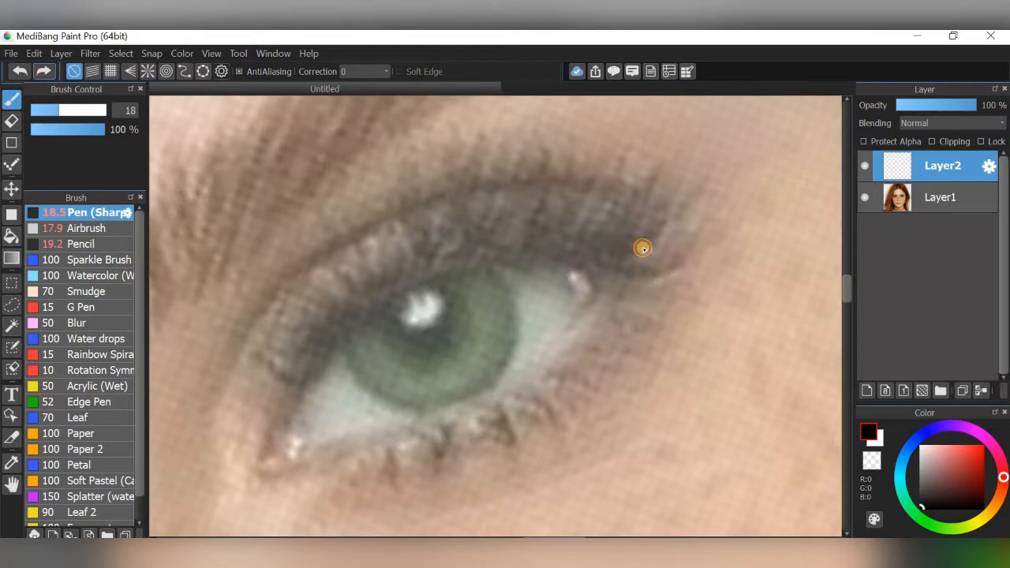
Draw a black upper lash line with the Pen (Sharp) at about size 18, from the winged outer tip to the inner corner
left_click_drag(739, 180, 277, 408)
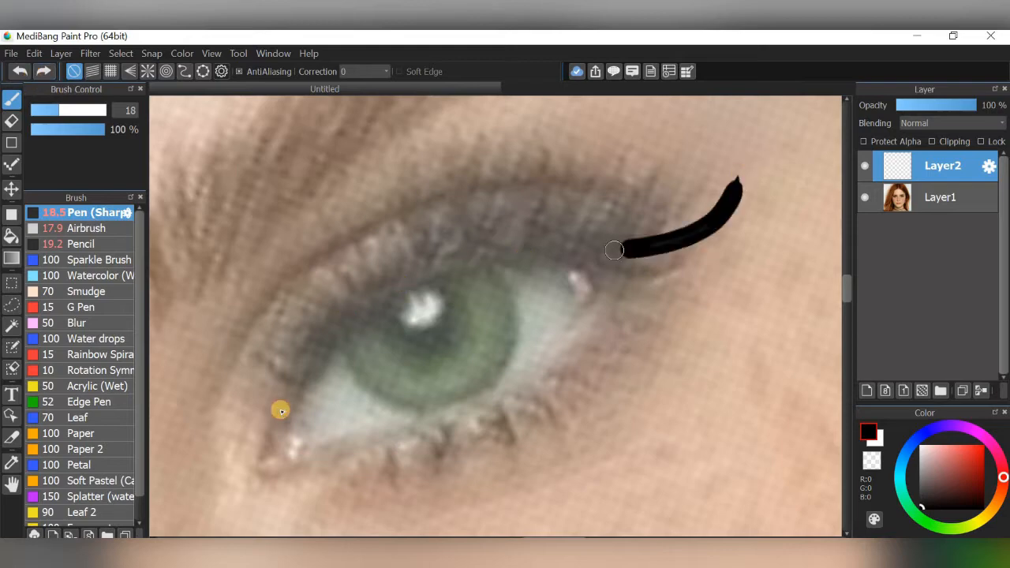
left_click(16, 73)
left_click_drag(521, 254, 277, 437)
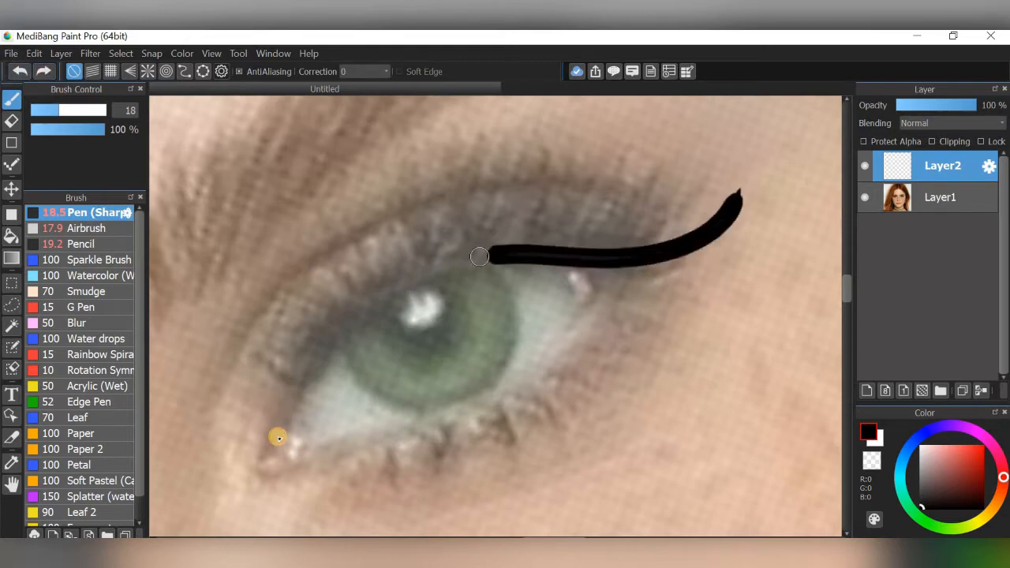
left_click(16, 72)
mouse_move(734, 189)
left_mouse_down()
mouse_move(729, 207)
mouse_move(321, 361)
mouse_move(282, 421)
left_mouse_up()
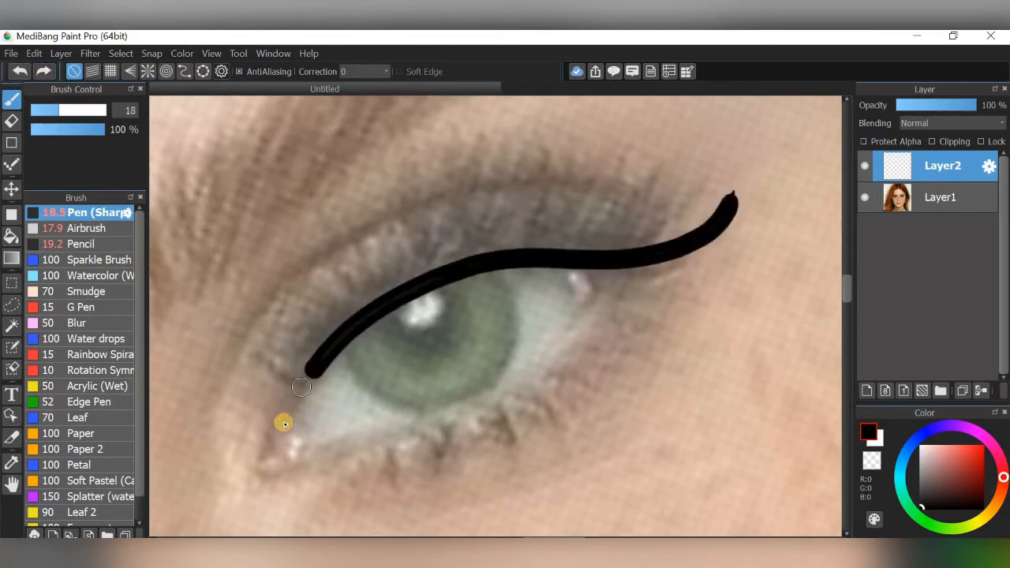
left_click(16, 73)
mouse_move(730, 194)
left_mouse_down()
mouse_move(433, 280)
mouse_move(268, 445)
left_mouse_up()
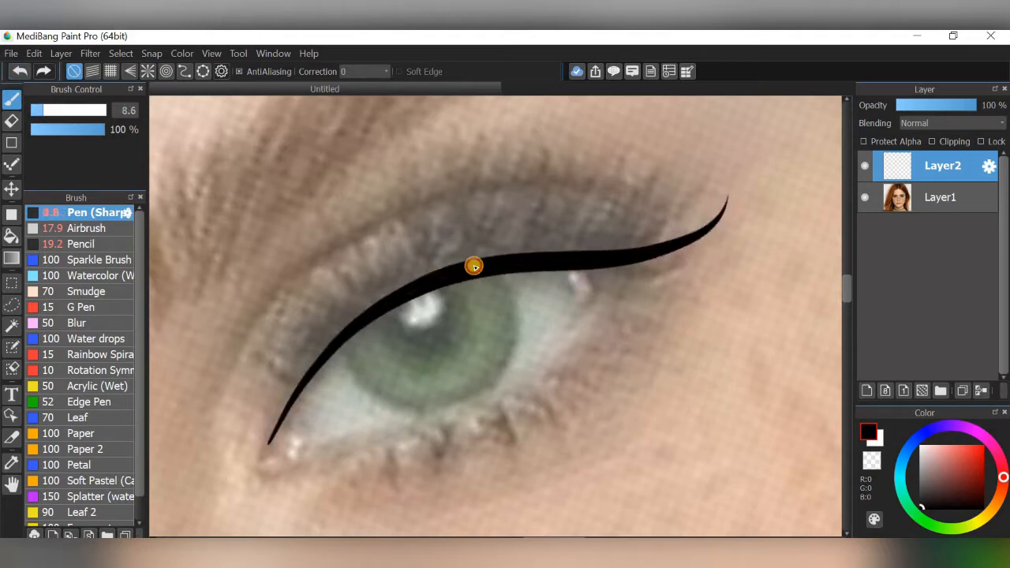
Reduce the pen size to 5 and curve the lash line around the eye's inner corner
scroll(482, 308, "up", 3)
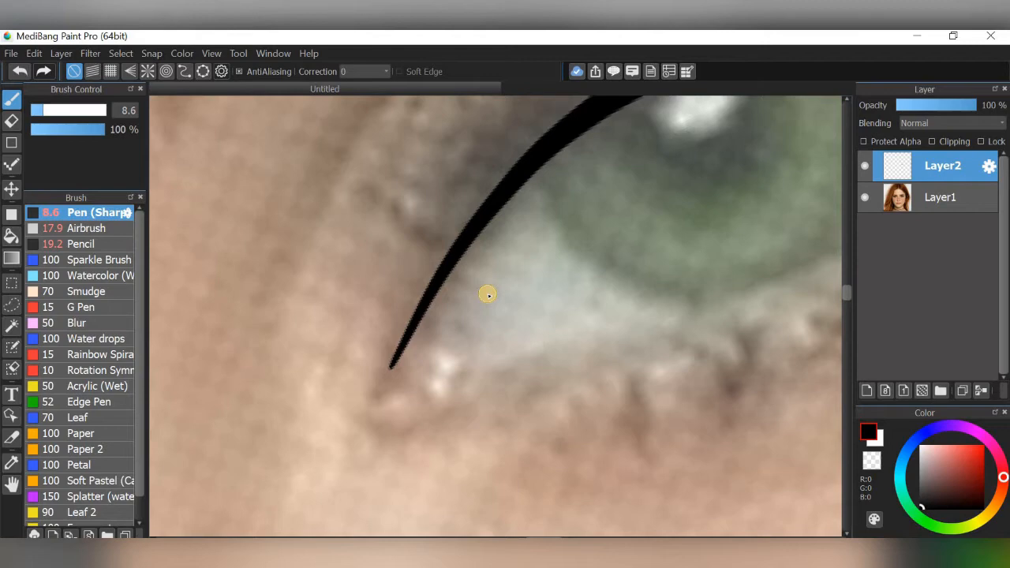
left_click_drag(383, 399, 494, 386)
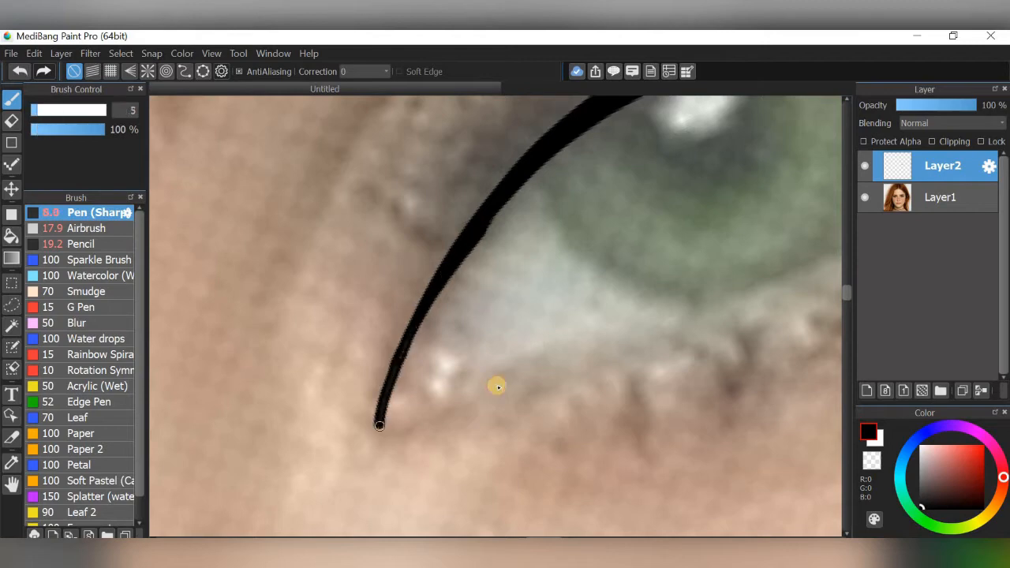
left_click(12, 77)
left_click_drag(400, 343, 464, 411)
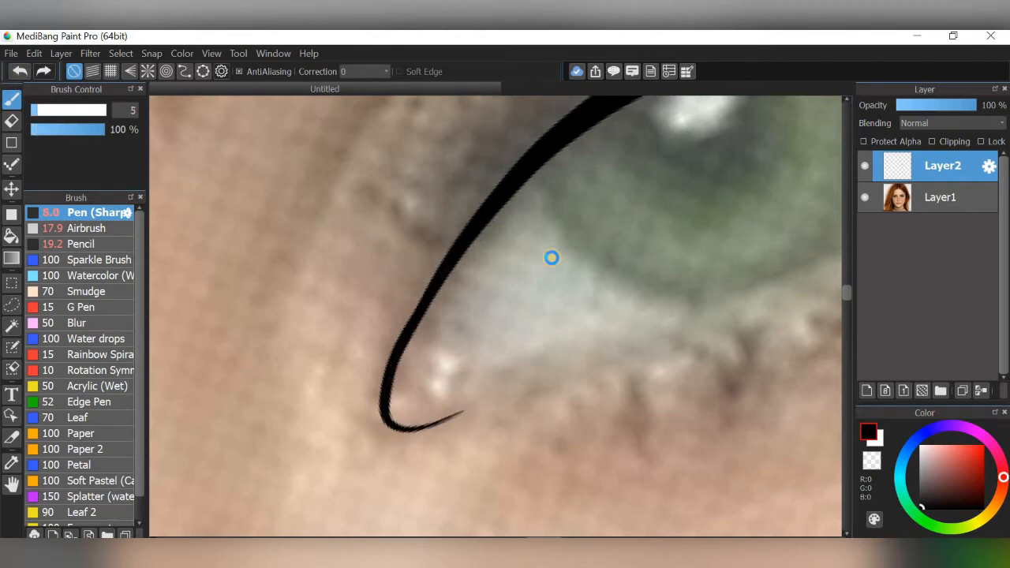
Extend the inner corner line along the start of the lower lid, tapering it towards the iris
key("Left")
scroll(552, 257, "up", 1)
left_click(660, 284, "shift")
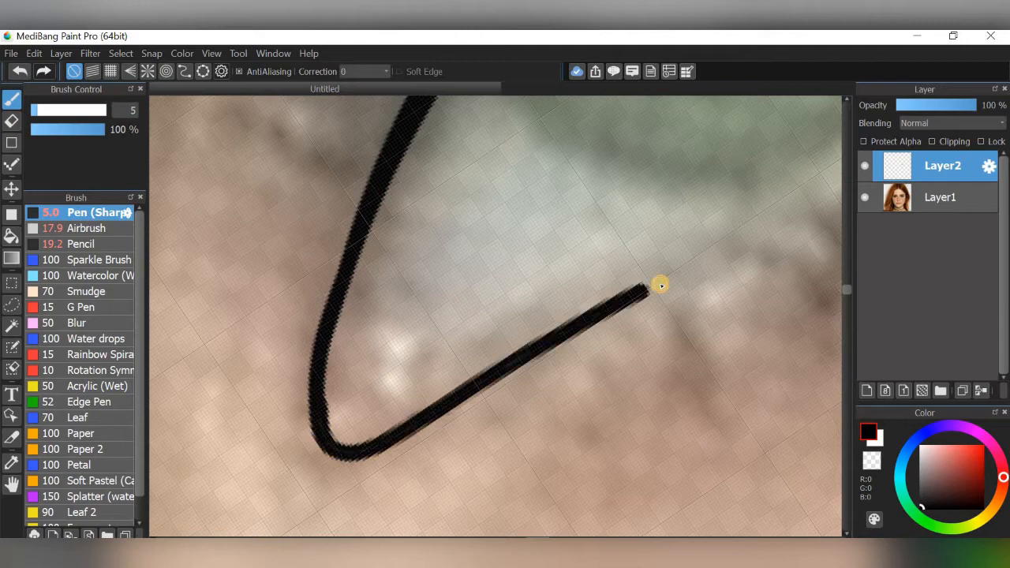
left_click(15, 77)
mouse_move(325, 445)
left_mouse_down()
mouse_move(430, 424)
mouse_move(645, 304)
left_mouse_up()
Draw the outer part of the lower lid line, curving up to meet the upper lash line
scroll(647, 424, "down", 6)
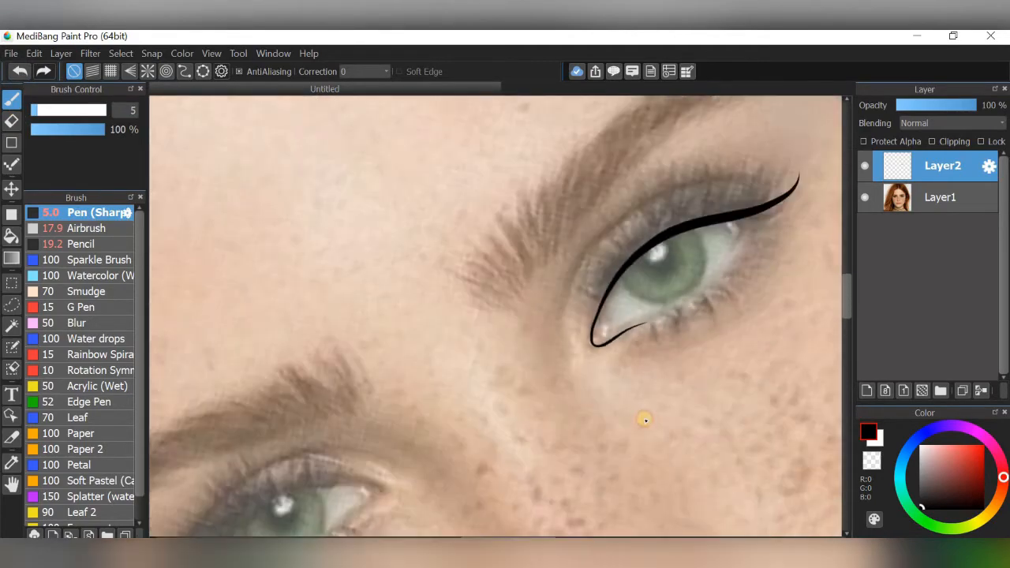
left_click_drag(699, 424, 647, 419)
key("Right")
scroll(672, 256, "up", 3)
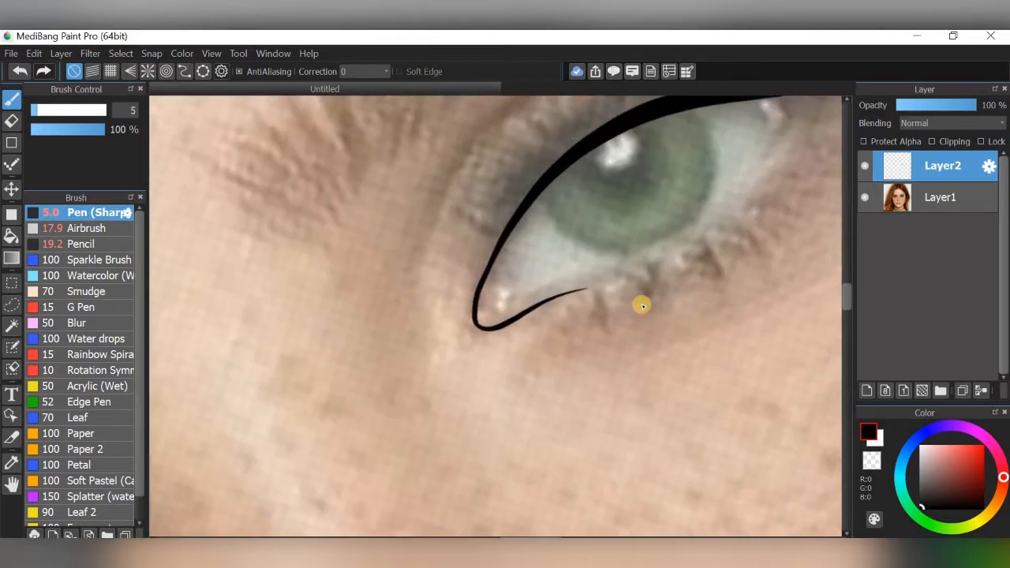
key("Right")
key("Right")
scroll(698, 446, "up", 3)
mouse_move(777, 211)
left_mouse_down()
mouse_move(535, 357)
mouse_move(777, 194)
left_mouse_up()
left_click(17, 70)
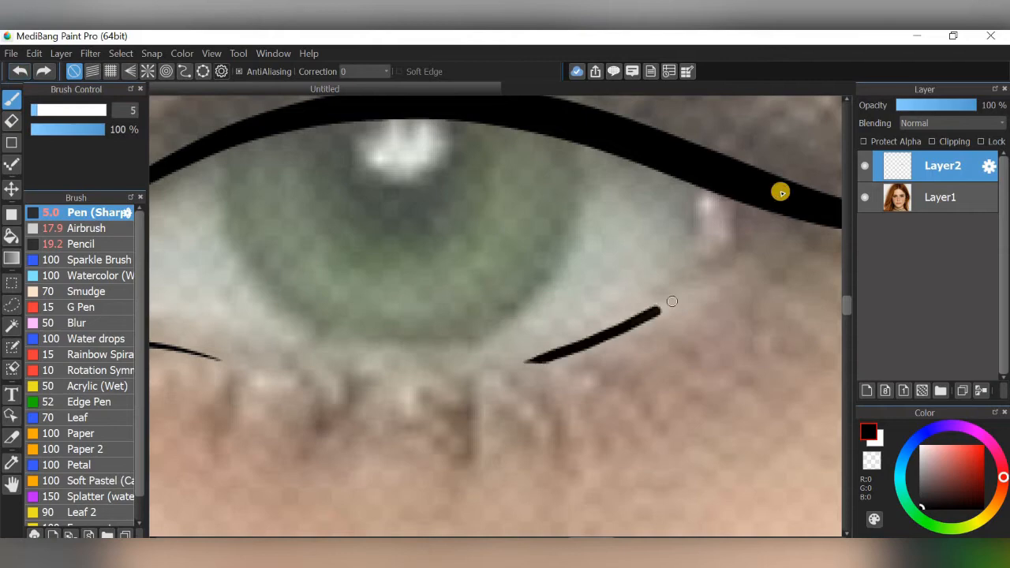
Lower the brush opacity to 49% and draw a small curved tear-duct line inside the eye's inner corner
scroll(681, 269, "down", 2)
scroll(679, 269, "down", 1)
key("Left")
key("Left")
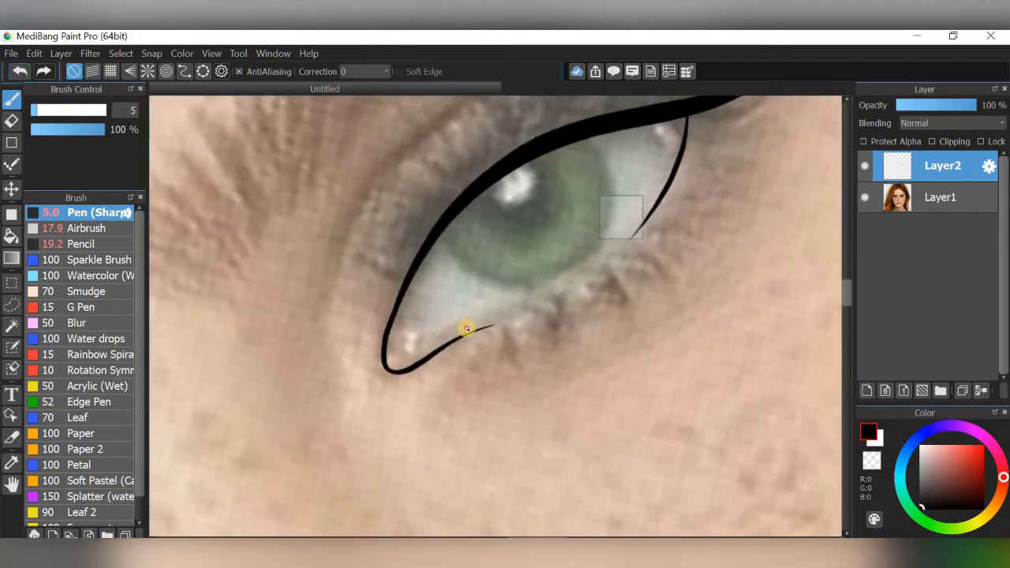
scroll(554, 286, "up", 2)
scroll(555, 286, "up", 1)
left_click_drag(370, 259, 428, 348)
left_click(18, 72)
scroll(711, 301, "down", 2)
left_click(68, 129)
scroll(534, 262, "up", 1)
left_click_drag(388, 322, 432, 372)
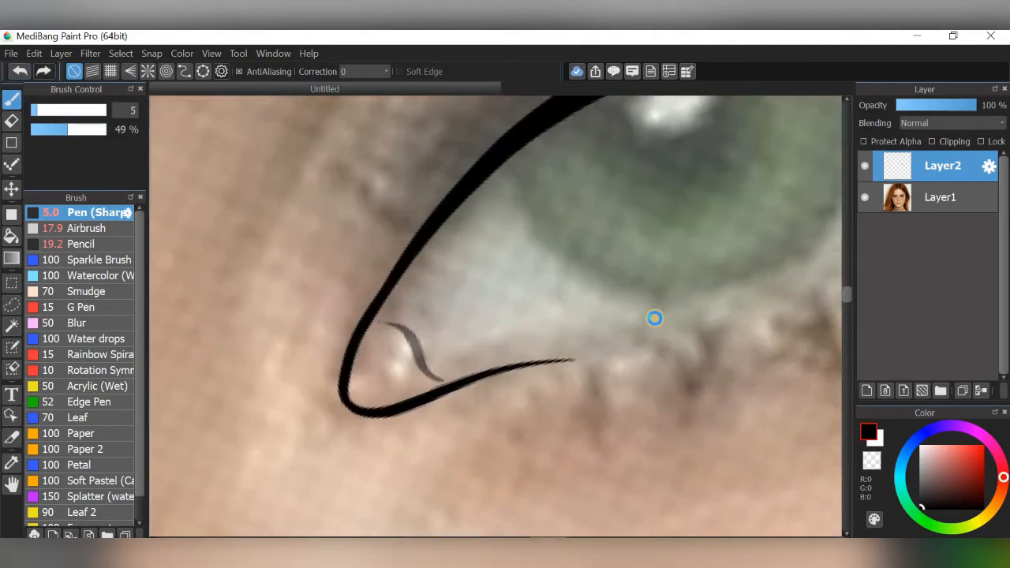
Set the pen to dark brown (R 23, G 16, B 7), with 61% opacity and size 14.9
scroll(655, 318, "down", 1)
scroll(712, 281, "down", 2)
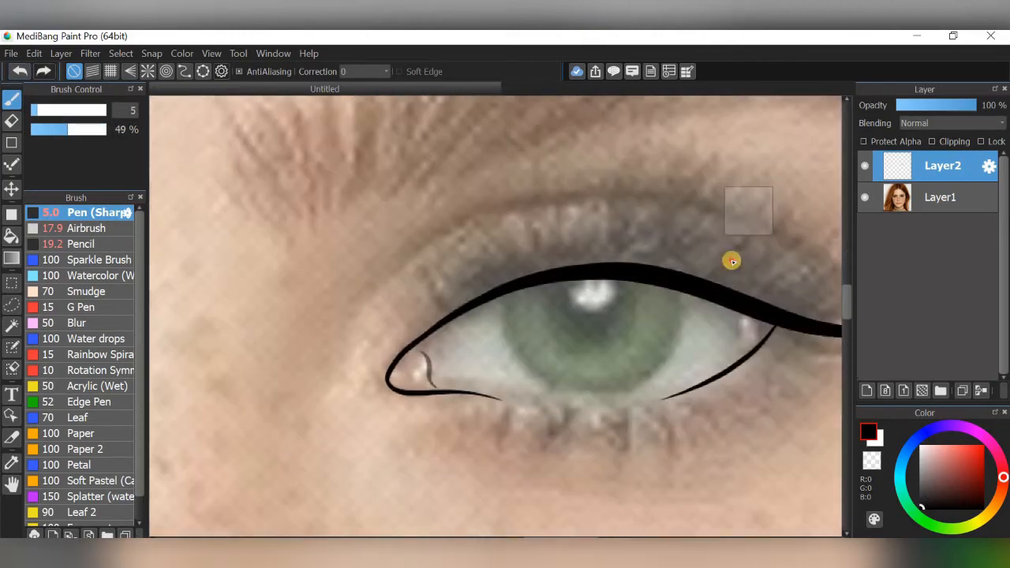
scroll(676, 276, "down", 1)
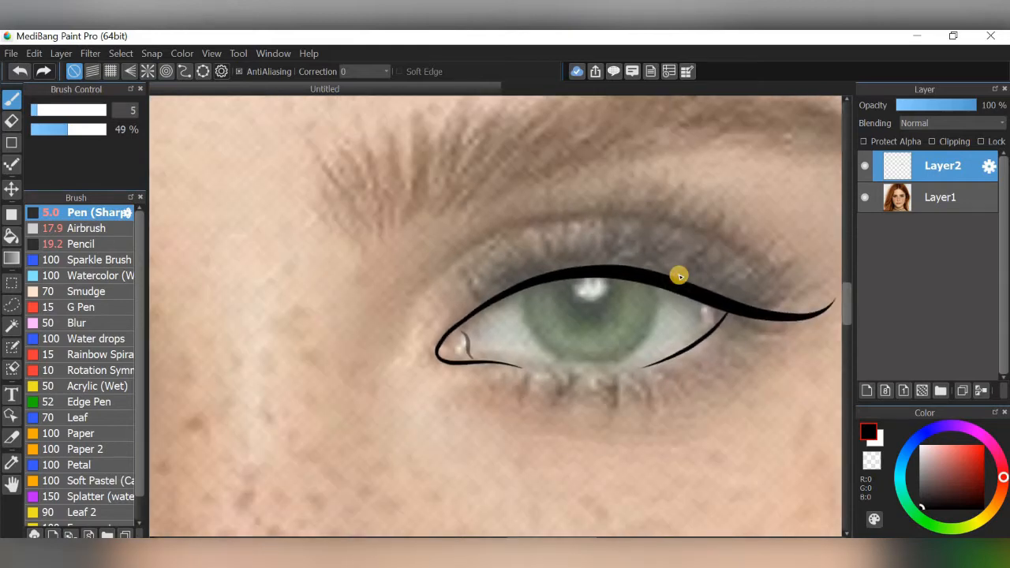
left_click_drag(662, 396, 632, 409)
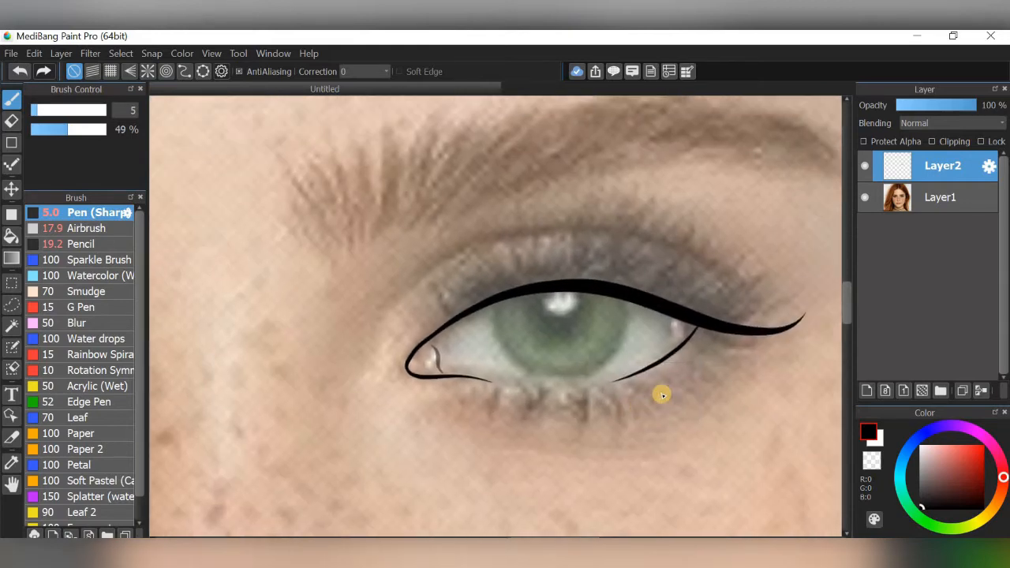
left_click(946, 488)
left_click(956, 499)
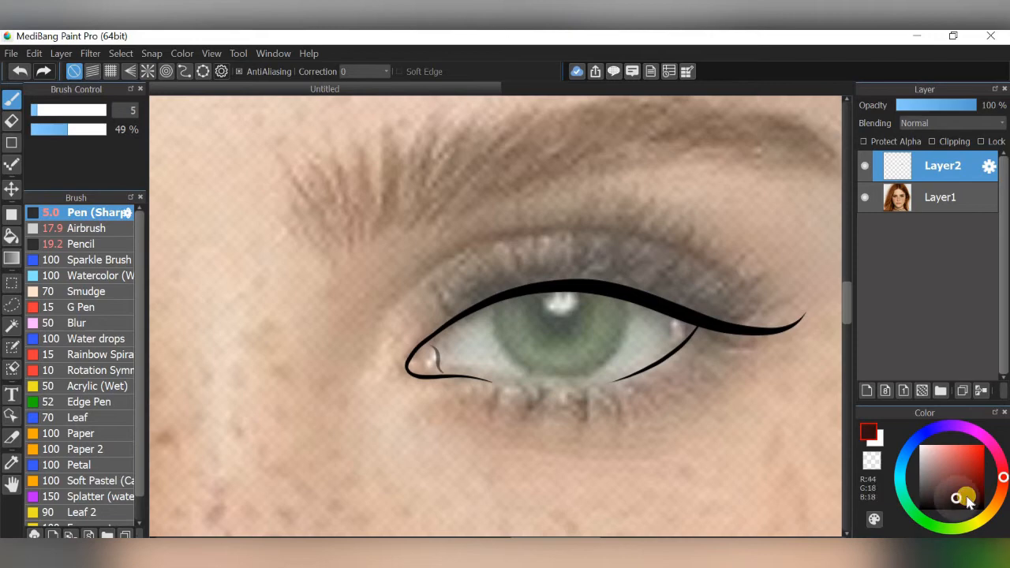
left_click(993, 508)
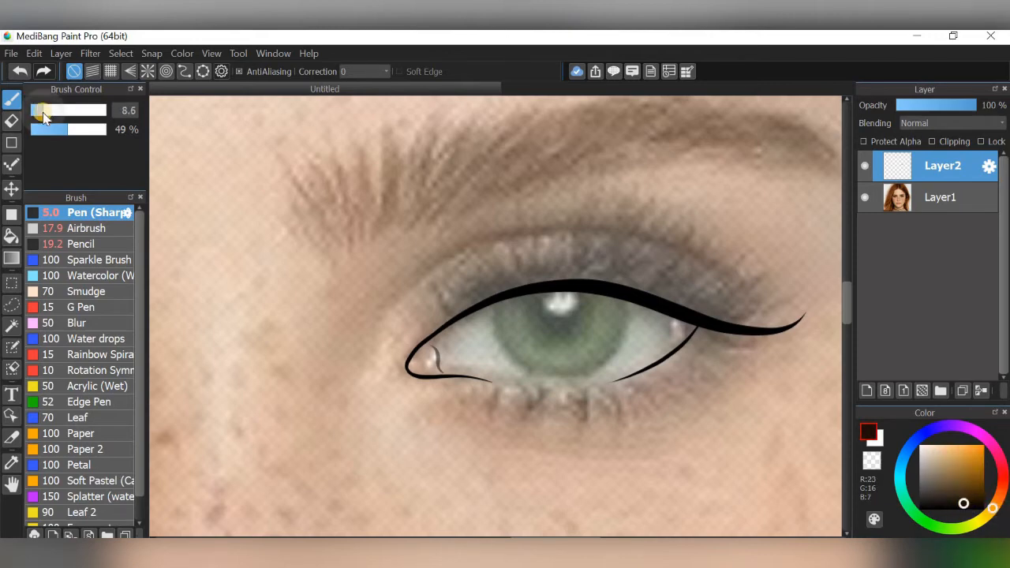
left_click(77, 131)
left_click(52, 110)
Draw the eyelid crease as a tapered brown arc above the upper lash line, from the inner to the outer corner
left_click_drag(396, 298, 657, 245)
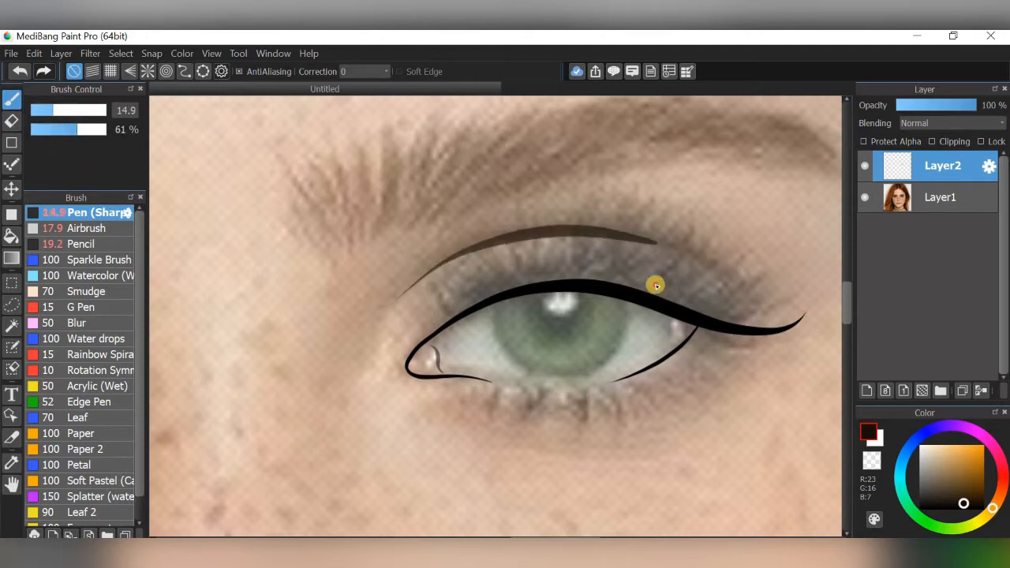
left_click(18, 72)
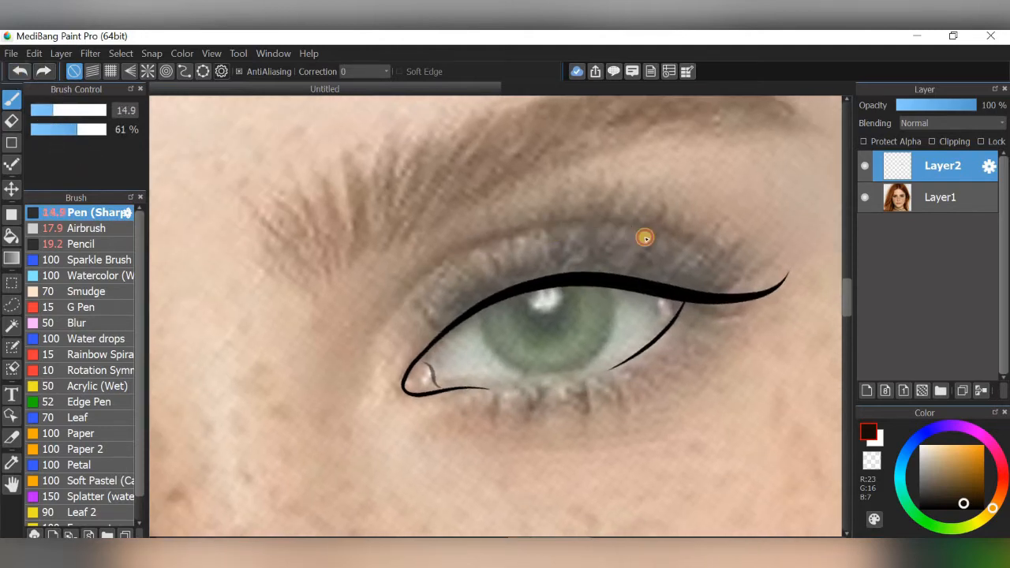
left_click_drag(556, 232, 728, 260)
left_click(13, 77)
mouse_move(377, 336)
left_mouse_down()
mouse_move(670, 228)
mouse_move(715, 245)
left_mouse_up()
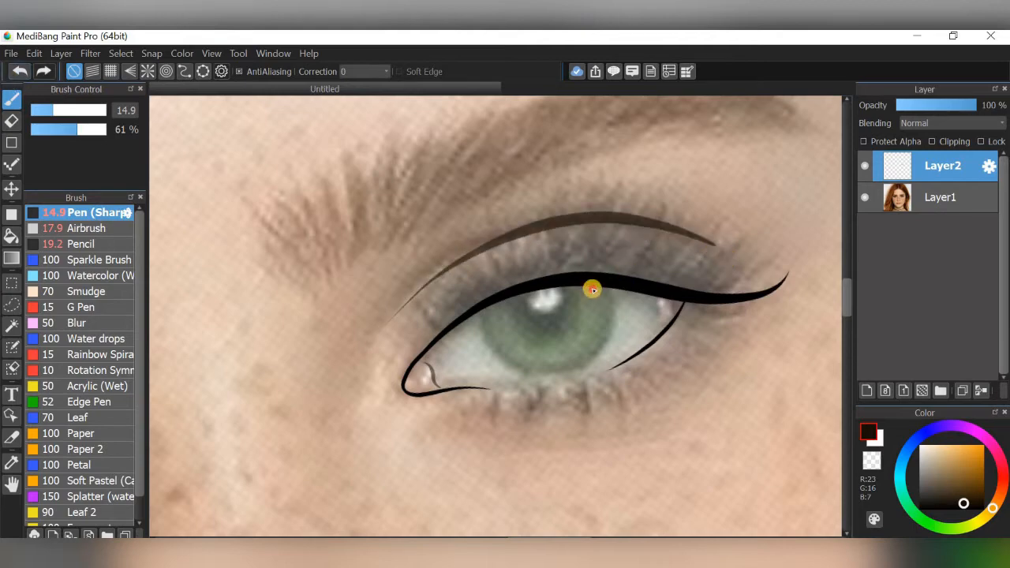
key("Left")
left_click(16, 74)
mouse_move(386, 377)
left_mouse_down()
mouse_move(503, 247)
mouse_move(706, 215)
left_mouse_up()
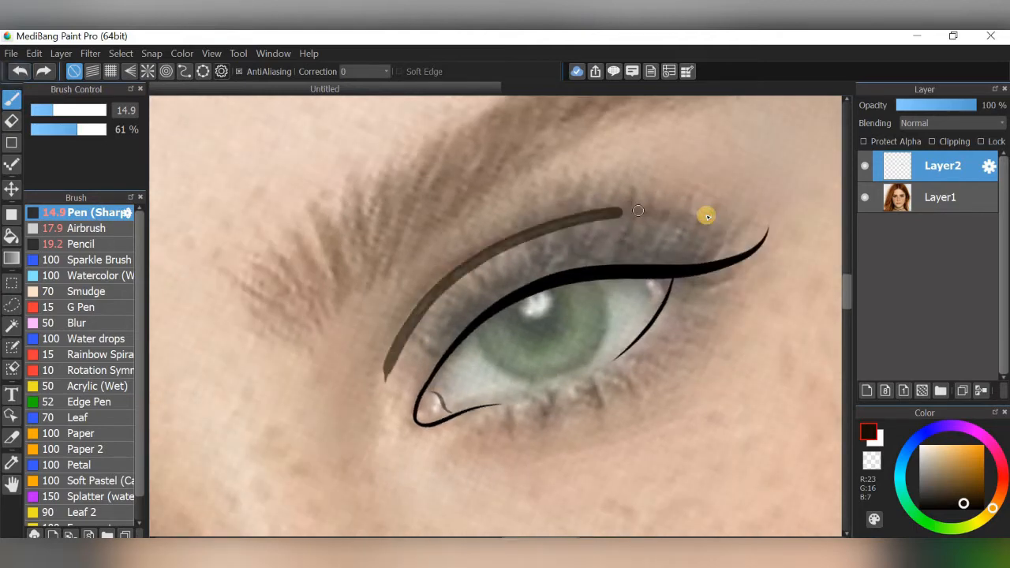
Set the pen to size 9.3 and 14% opacity and draw a faint curved crease line beneath the lower lid
left_click(32, 131)
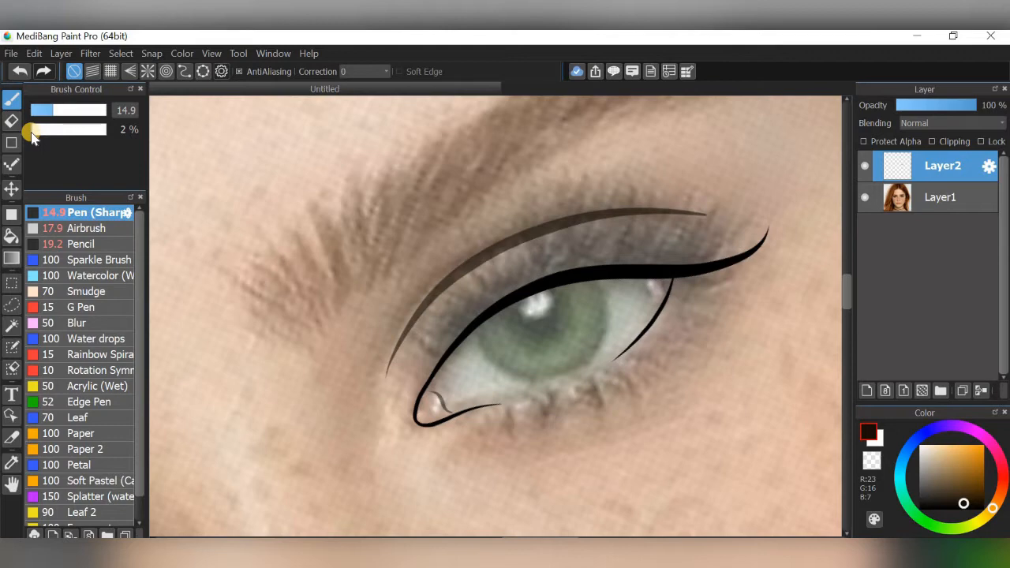
left_click(34, 130)
scroll(622, 289, "up", 2)
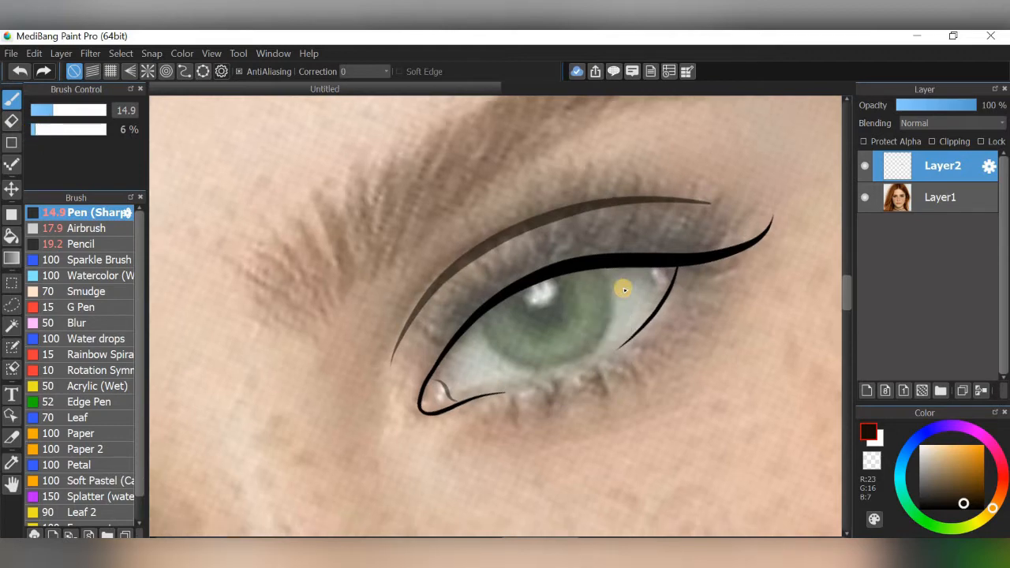
scroll(623, 288, "up", 1)
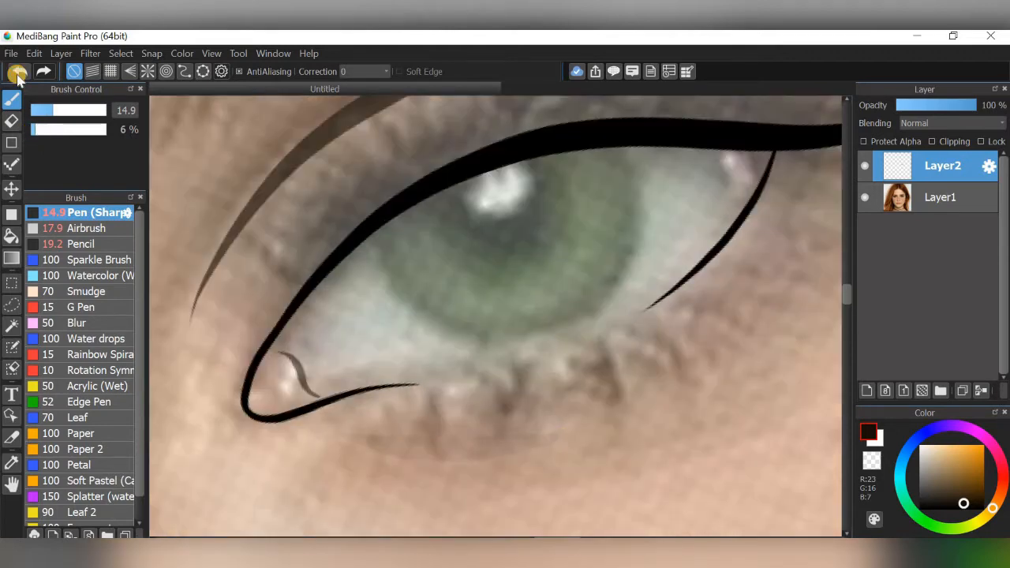
left_click(43, 111)
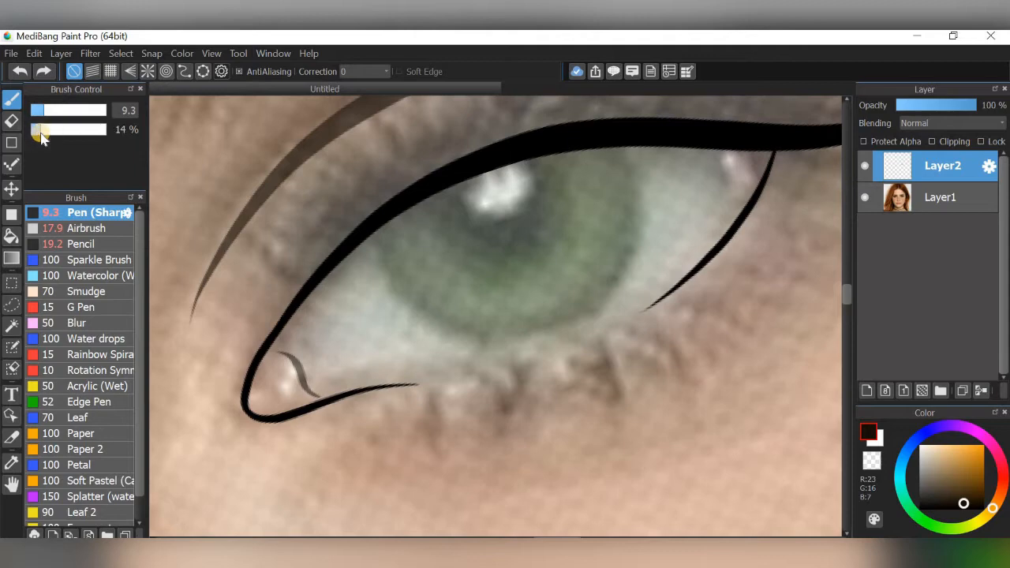
scroll(663, 414, "down", 4)
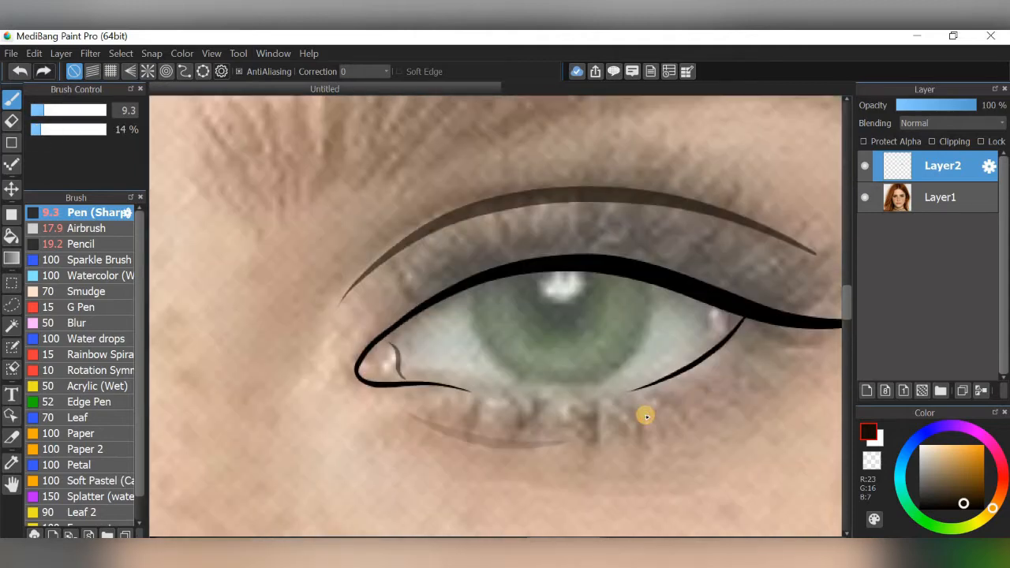
left_click_drag(708, 243, 694, 239)
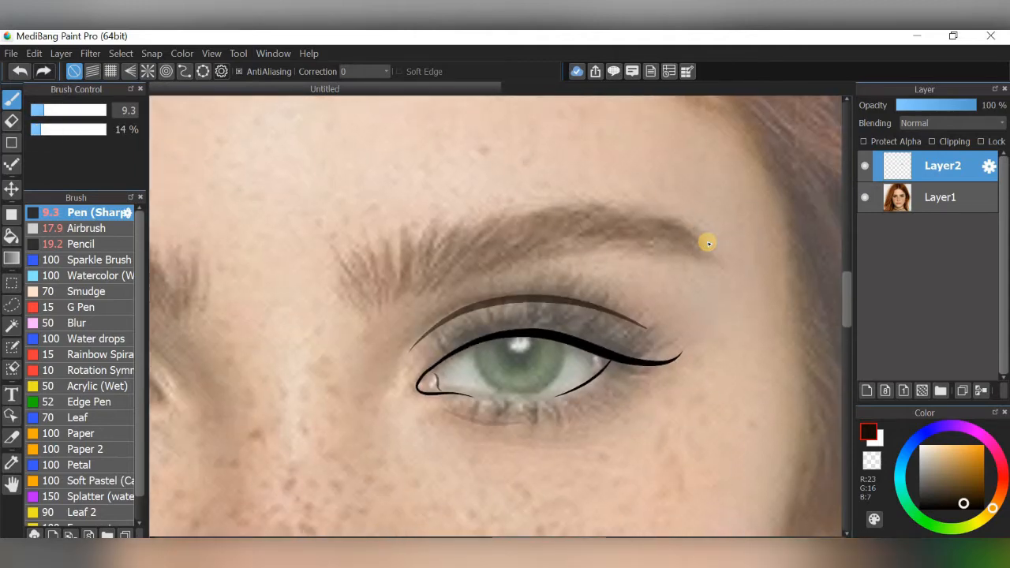
Add a new layer for the lashes and set the pen to black, size 11.6, at 100% opacity
left_click(867, 389)
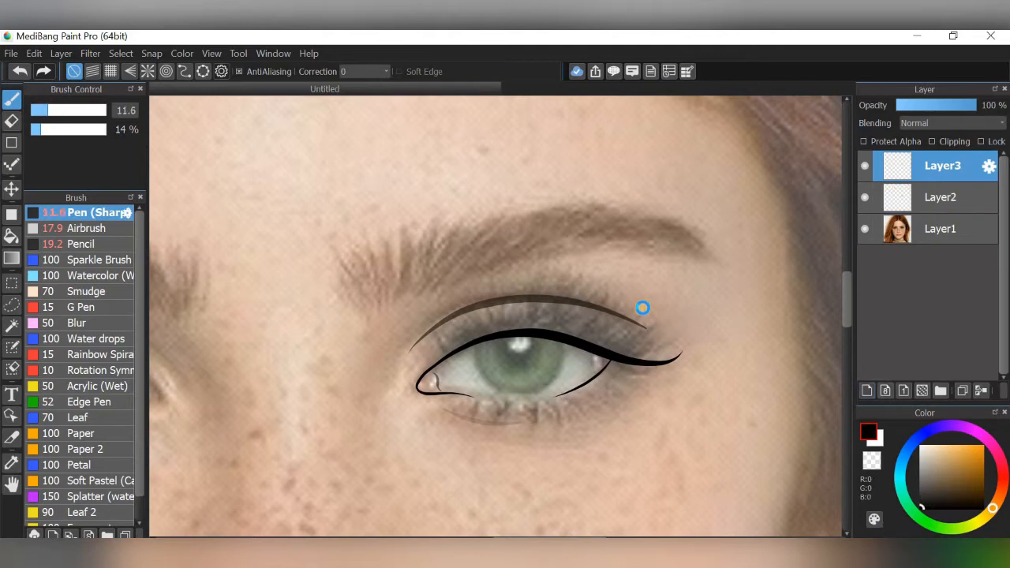
scroll(673, 242, "up", 4)
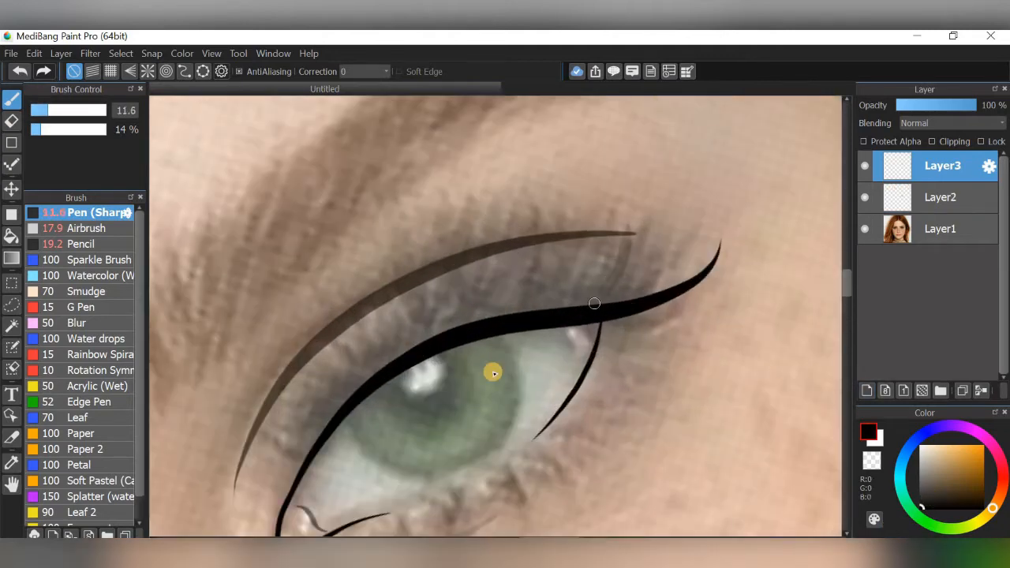
left_click_drag(573, 328, 503, 366)
left_click_drag(140, 178, 144, 180)
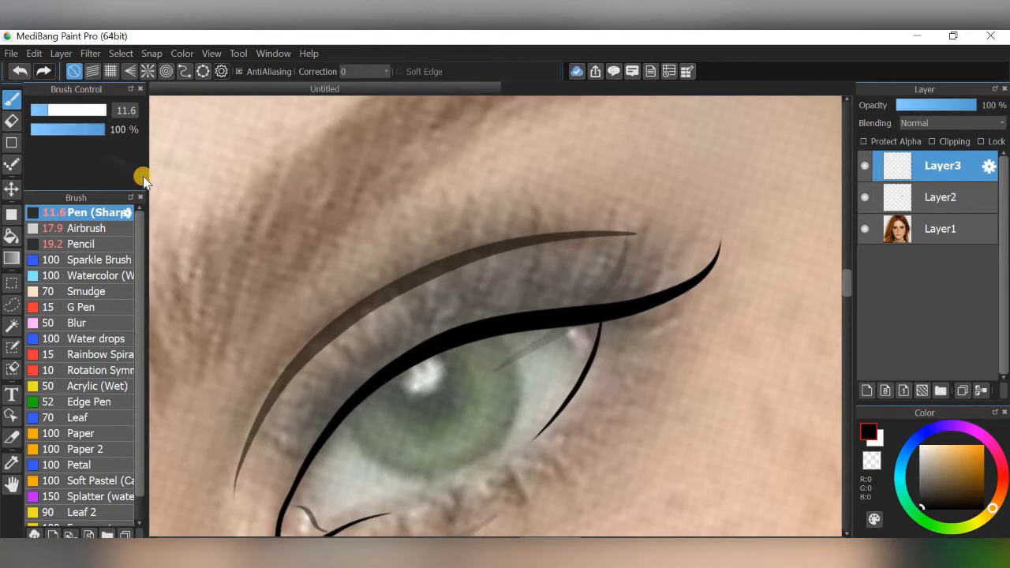
left_click(20, 71)
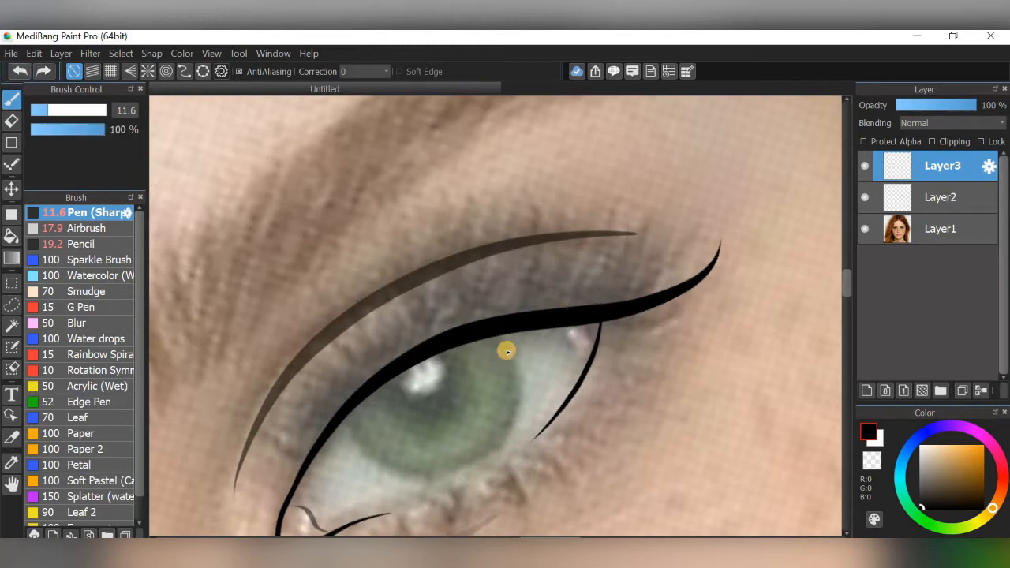
Draw five long, curved black lashes fanning up from the upper lash line, from the outer part to the middle
left_click_drag(638, 233, 506, 351)
left_click_drag(576, 225, 492, 368)
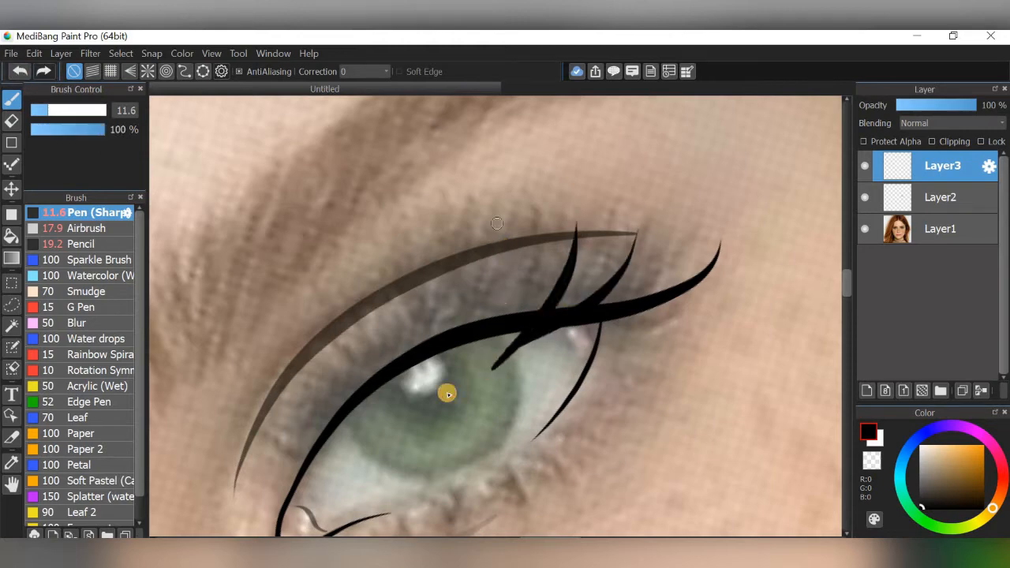
left_click_drag(494, 217, 447, 390)
mouse_move(436, 285)
left_mouse_down()
mouse_move(374, 319)
mouse_move(441, 381)
left_mouse_up()
left_click_drag(345, 278, 438, 373)
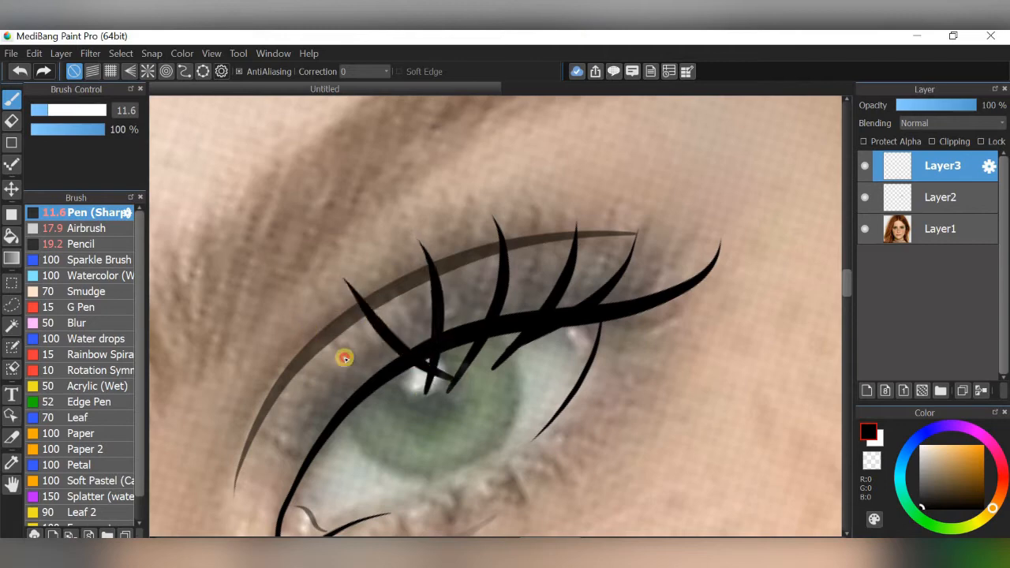
Continue the long black lashes along the inner part of the upper lash line down toward the inner corner
left_click_drag(305, 326, 434, 381)
left_click_drag(278, 379, 440, 381)
left_click_drag(273, 437, 395, 385)
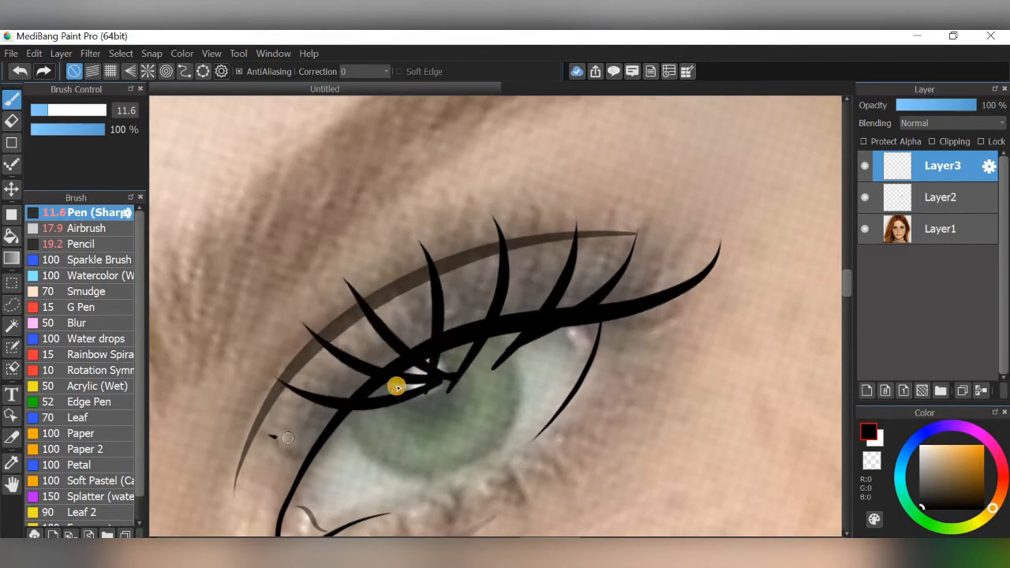
left_click_drag(279, 467, 378, 410)
Fill the gaps between the long upper lashes with shorter black lashes, from the inner corner to the outer end
left_click_drag(298, 414, 412, 383)
left_click_drag(307, 359, 437, 379)
left_click_drag(352, 335, 480, 374)
left_click_drag(464, 267, 441, 402)
mouse_move(532, 268)
left_mouse_down()
mouse_move(479, 379)
mouse_move(603, 257)
left_mouse_up()
left_click_drag(523, 347, 656, 264)
Draw an extra short black lash near the inner corner, undoing the first stroke and redrawing it
scroll(686, 253, "down", 3)
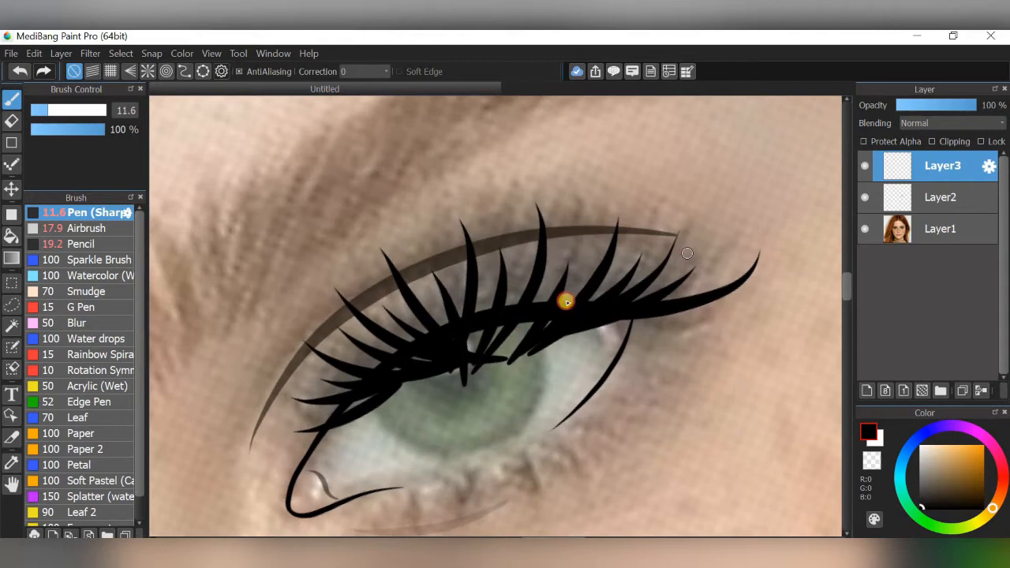
scroll(563, 300, "up", 4)
mouse_move(398, 388)
left_mouse_down()
mouse_move(300, 423)
mouse_move(282, 475)
left_mouse_up()
left_click(17, 79)
left_click_drag(419, 388, 277, 459)
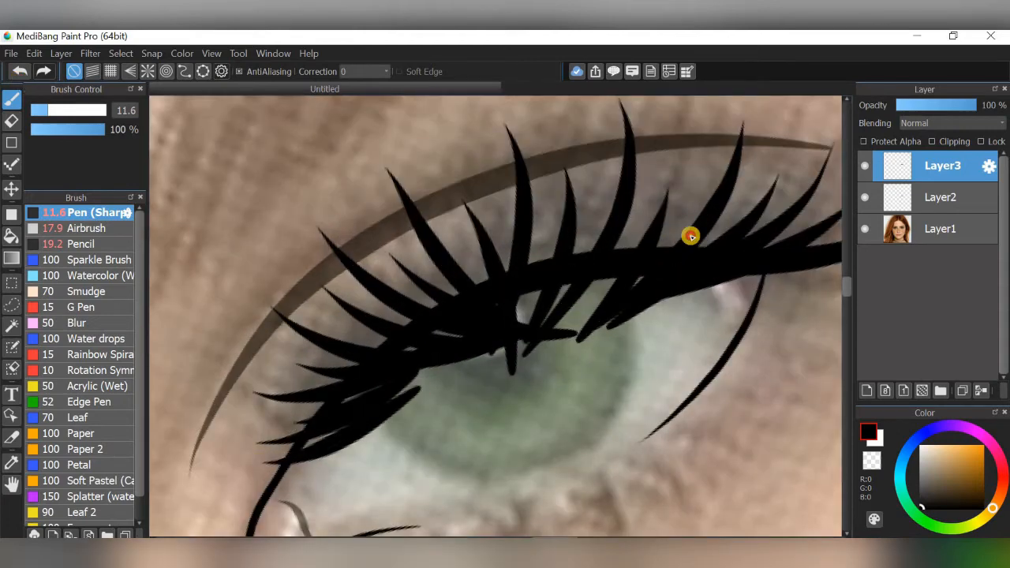
Set the pen to size 14.9 and 27% opacity and draw translucent lashes behind the outer upper lashes
key("Down")
left_click(52, 109)
left_click(50, 128)
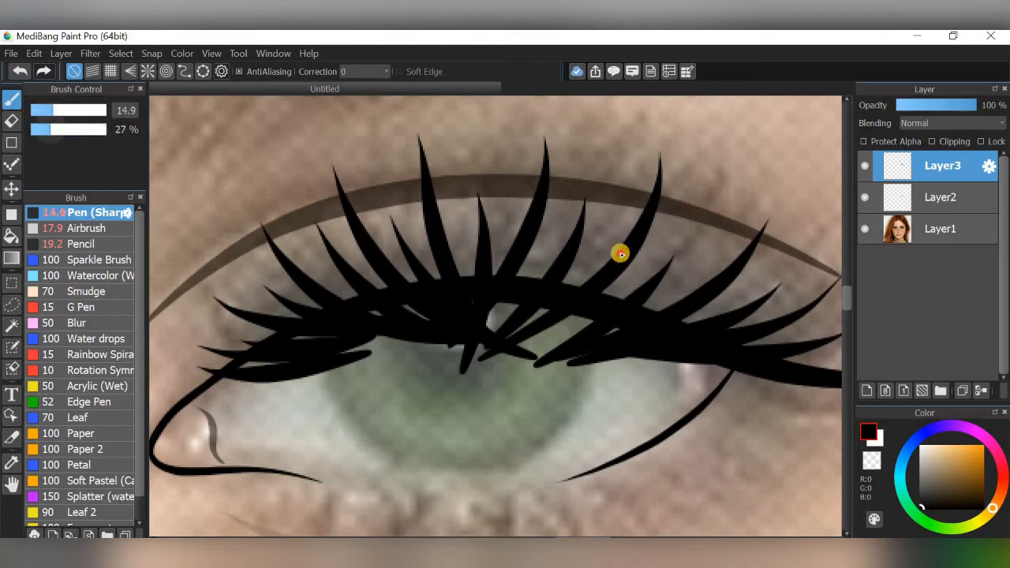
left_click_drag(640, 221, 517, 352)
left_click_drag(707, 191, 513, 366)
left_click_drag(728, 235, 530, 378)
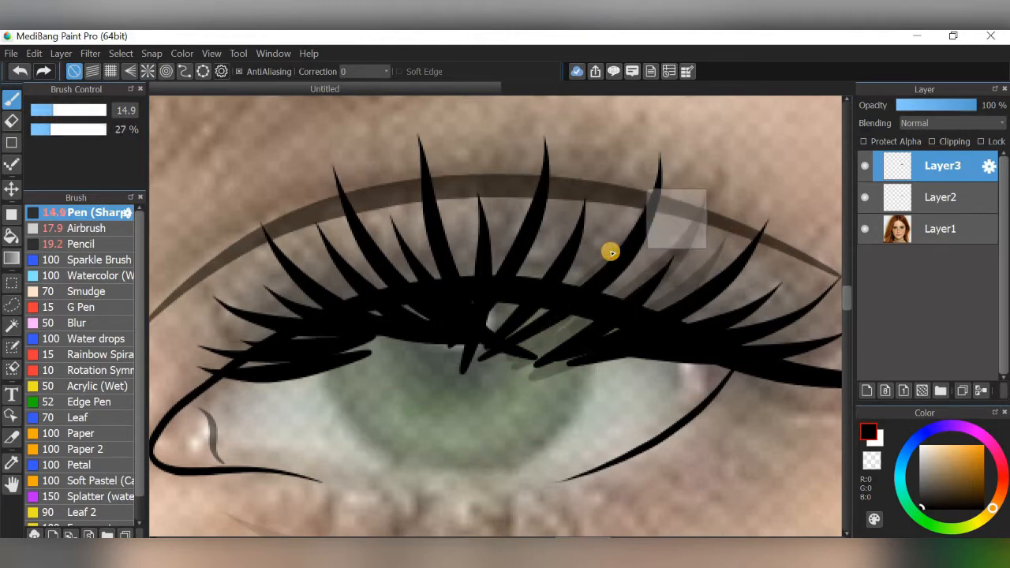
scroll(611, 252, "down", 1)
left_click_drag(569, 325, 707, 249)
mouse_move(645, 269)
left_mouse_down()
mouse_move(622, 295)
mouse_move(743, 171)
left_mouse_up()
Add more translucent lashes between the black ones, working from the outer end toward the middle of the lid
key("Left")
key("Left")
left_click_drag(576, 310, 741, 178)
mouse_move(559, 325)
left_mouse_down()
mouse_move(664, 172)
mouse_move(703, 162)
left_mouse_up()
left_click_drag(534, 362, 613, 286)
Draw translucent lashes across the middle and inner half of the upper lid, undoing and redrawing a misplaced stroke
left_click_drag(503, 416, 516, 194)
mouse_move(496, 374)
left_mouse_down()
mouse_move(478, 206)
mouse_move(452, 220)
left_mouse_up()
left_click_drag(509, 351, 424, 239)
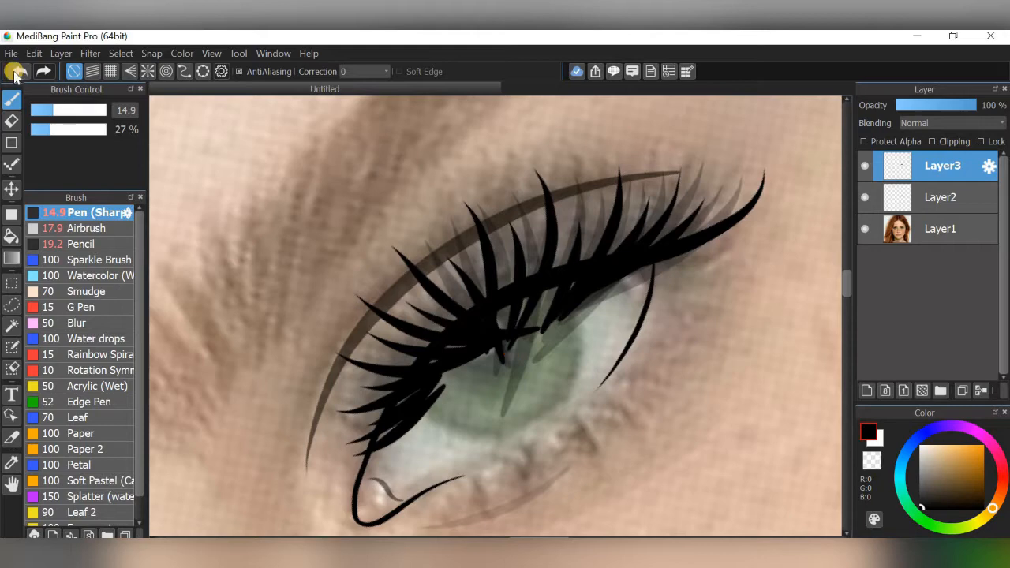
left_click(14, 72)
left_click_drag(494, 367, 453, 221)
left_click_drag(529, 349, 428, 246)
left_click_drag(537, 331, 386, 273)
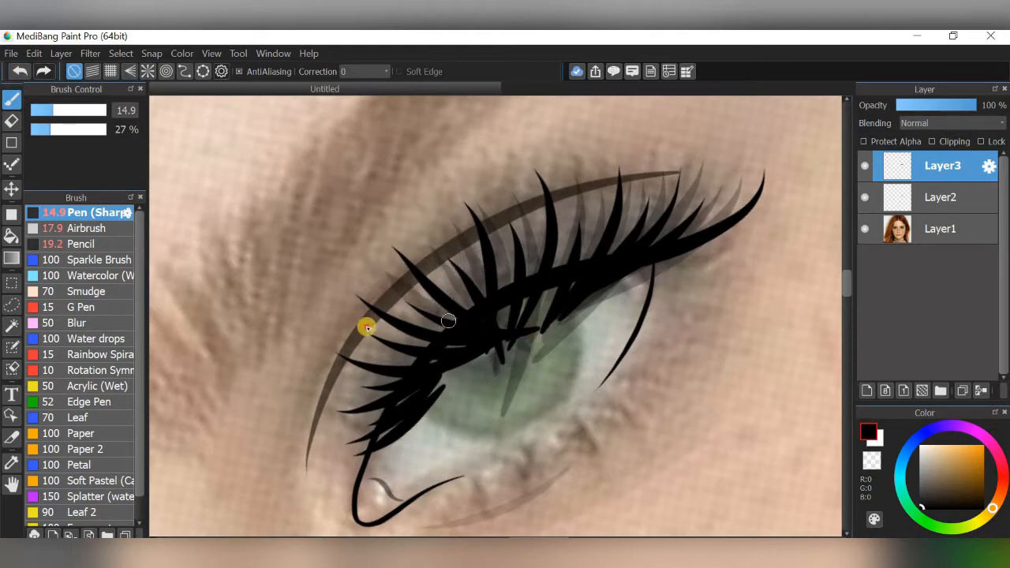
Fill the inner-corner upper lashes with translucent strokes and touch up the remaining gaps along the lid
mouse_move(514, 332)
left_mouse_down()
mouse_move(345, 343)
mouse_move(354, 355)
left_mouse_up()
left_click_drag(476, 358, 341, 380)
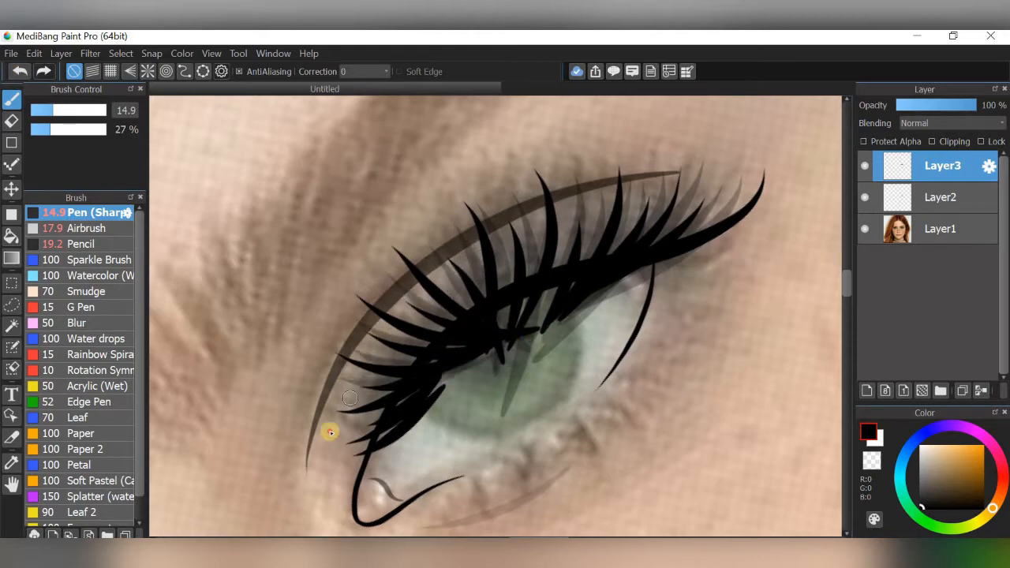
mouse_move(454, 372)
left_mouse_down()
mouse_move(339, 395)
mouse_move(331, 431)
left_mouse_up()
left_click_drag(420, 410, 348, 463)
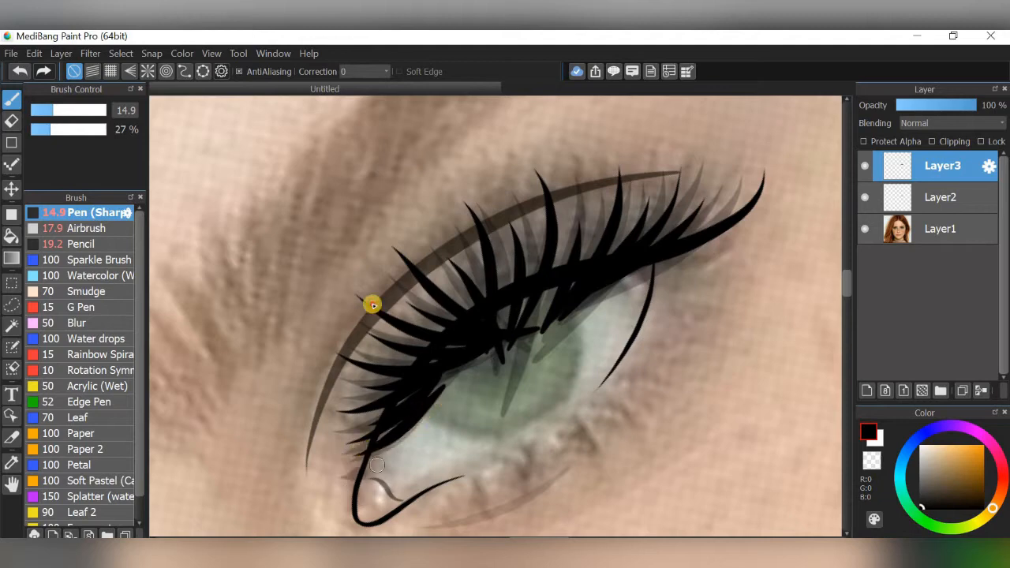
left_click_drag(444, 402, 355, 474)
left_click_drag(531, 318, 380, 309)
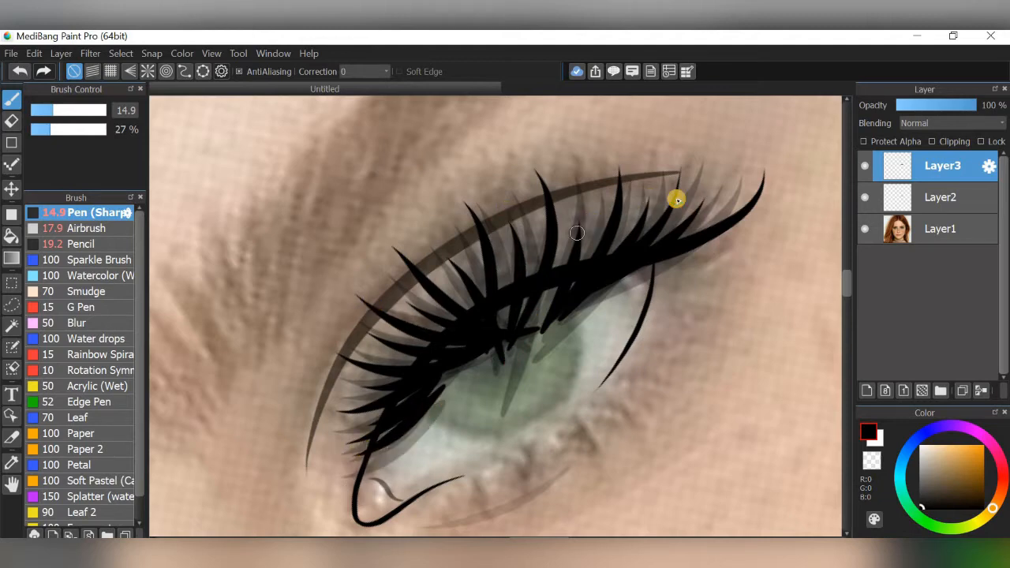
left_click_drag(674, 198, 615, 252)
Set the pen to size 24.2 and 53% opacity and layer darker shadow lashes over the outer half of the lid
left_click(67, 113)
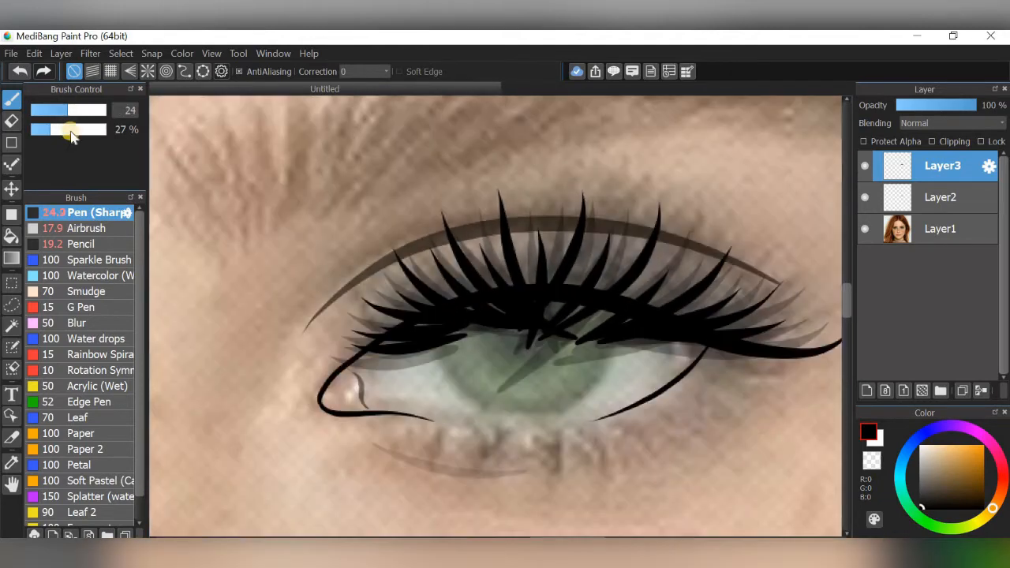
mouse_move(571, 338)
left_mouse_down()
mouse_move(678, 260)
mouse_move(752, 295)
left_mouse_up()
mouse_move(609, 347)
left_mouse_down()
mouse_move(789, 307)
mouse_move(719, 343)
mouse_move(803, 337)
left_mouse_up()
key("ctrl+z")
left_click_drag(530, 363, 636, 227)
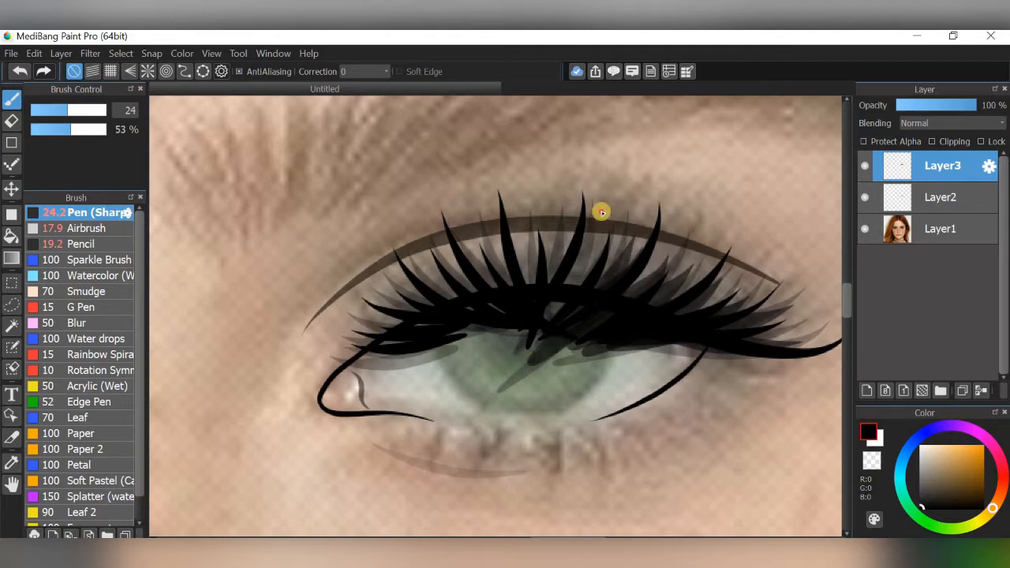
Layer the 53% opacity lashes over the middle of the upper lid and along toward the inner corner
left_click_drag(514, 373, 561, 219)
left_click_drag(512, 373, 556, 229)
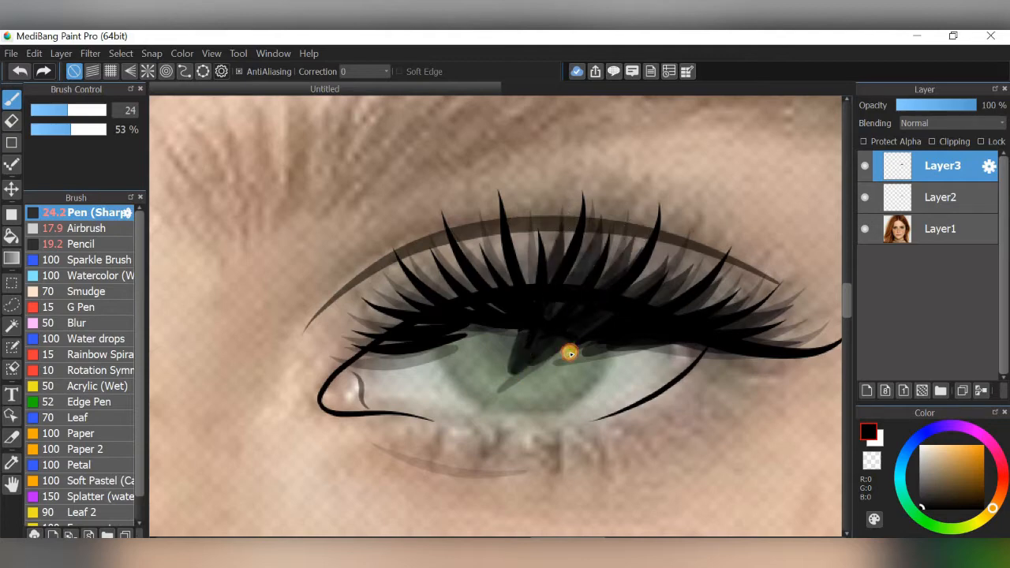
left_click_drag(570, 353, 520, 223)
mouse_move(553, 353)
left_mouse_down()
mouse_move(470, 237)
mouse_move(449, 289)
left_mouse_up()
left_click_drag(529, 337, 451, 242)
mouse_move(510, 331)
left_mouse_down()
mouse_move(410, 286)
mouse_move(371, 312)
left_mouse_up()
mouse_move(447, 335)
left_mouse_down()
mouse_move(355, 342)
mouse_move(350, 361)
left_mouse_up()
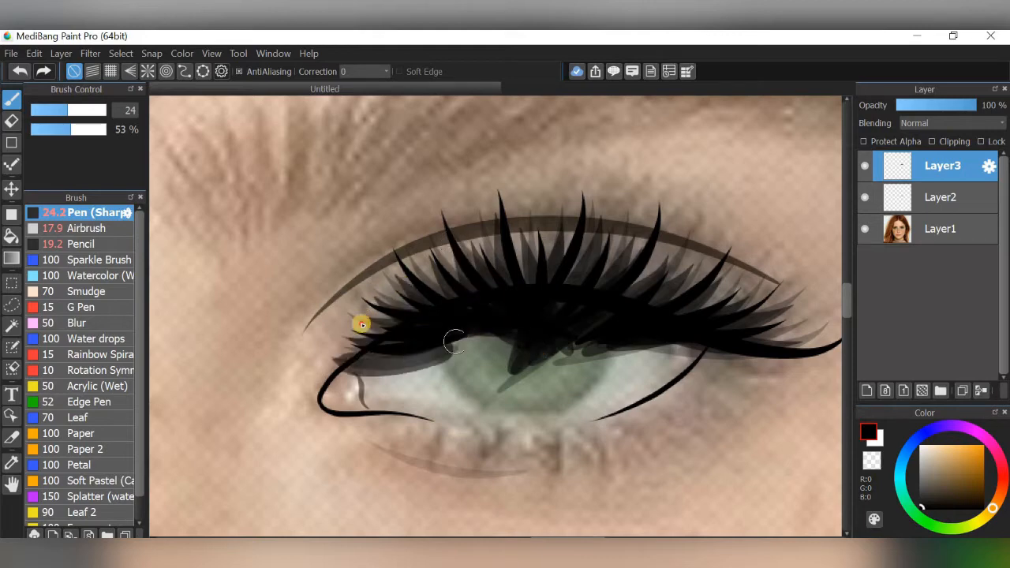
Thicken the roots of the inner and middle upper lashes with more semi-opaque strokes
left_click_drag(455, 321, 337, 348)
left_click_drag(505, 330, 360, 356)
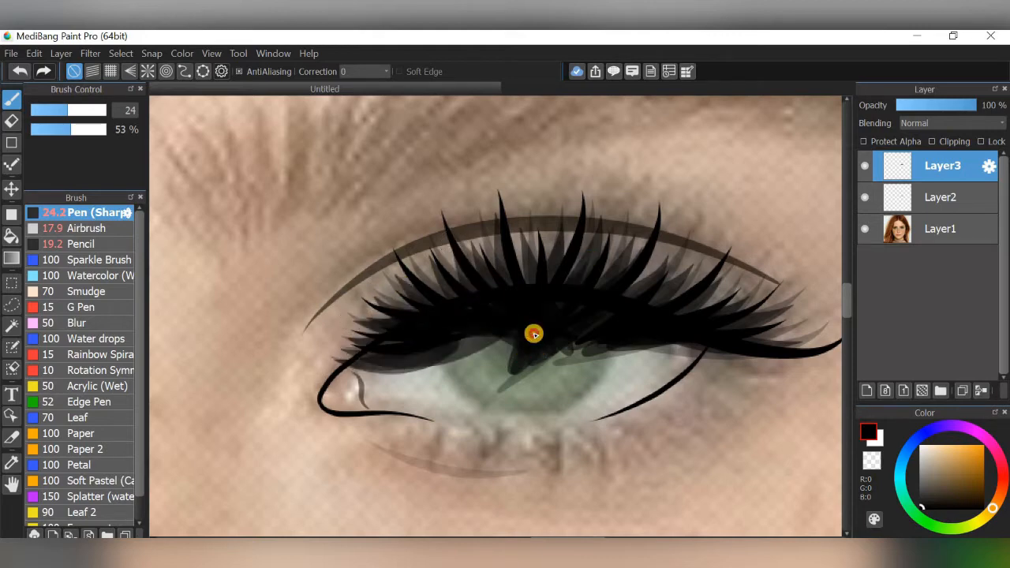
mouse_move(553, 354)
left_mouse_down()
mouse_move(523, 260)
mouse_move(476, 300)
left_mouse_up()
left_click_drag(547, 331, 457, 305)
left_click_drag(537, 352, 498, 342)
Set the pen to size 1.7 and 100% opacity and draw fine hairs among the outer and middle upper lashes
key("Left")
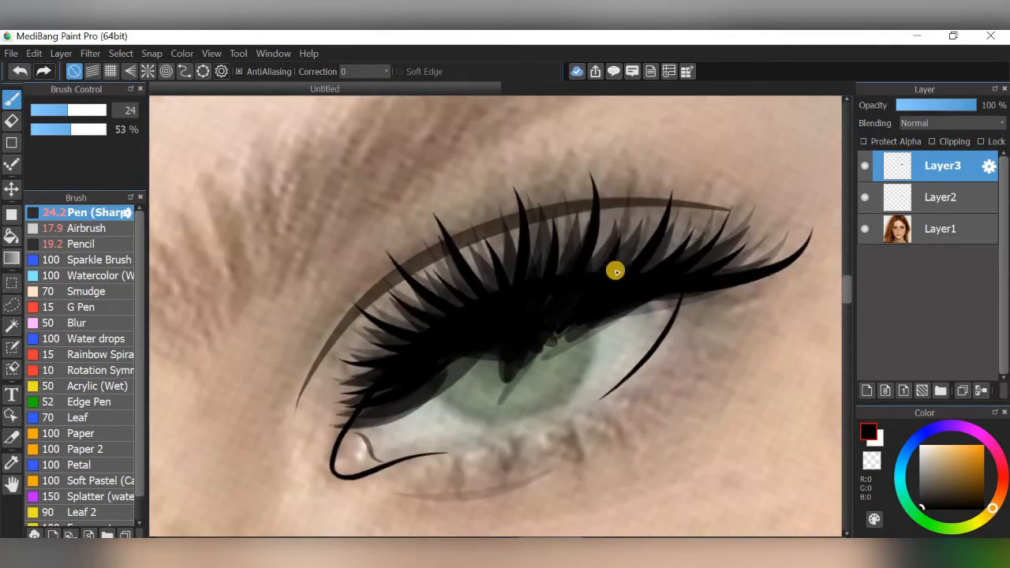
left_click(30, 111)
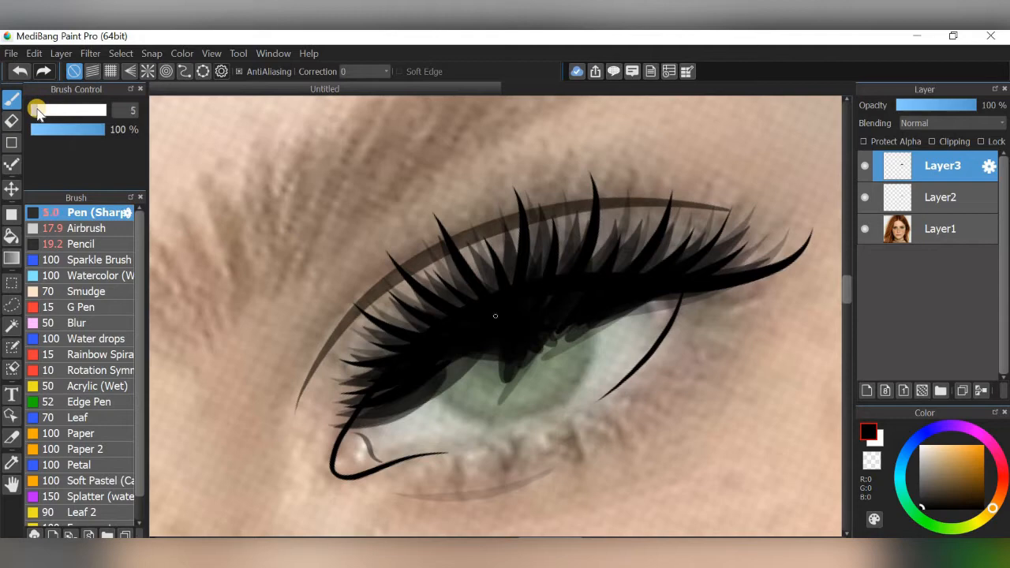
left_click_drag(35, 131, 34, 131)
left_click_drag(572, 336, 632, 185)
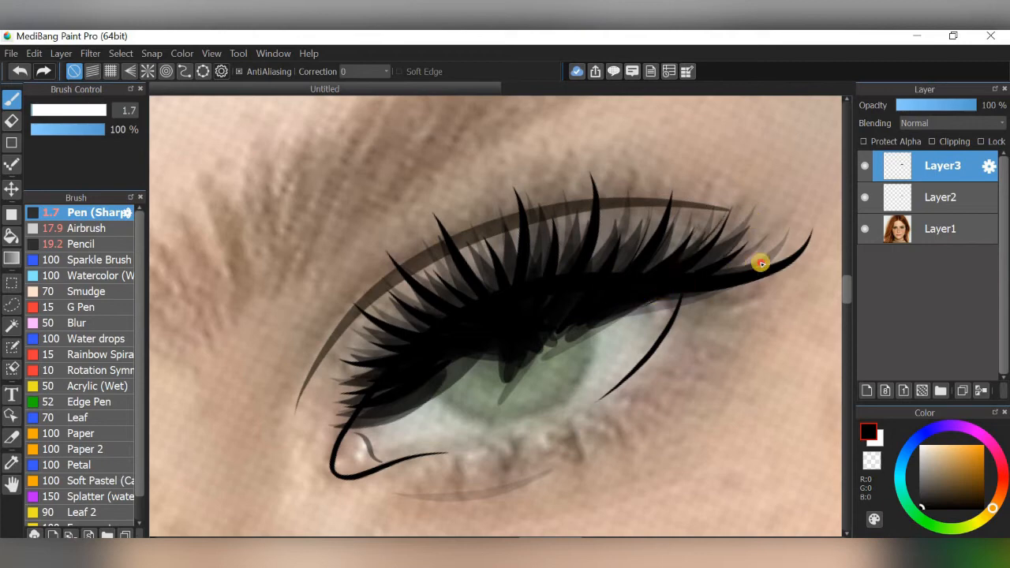
left_click_drag(760, 264, 781, 231)
left_click_drag(634, 314, 676, 284)
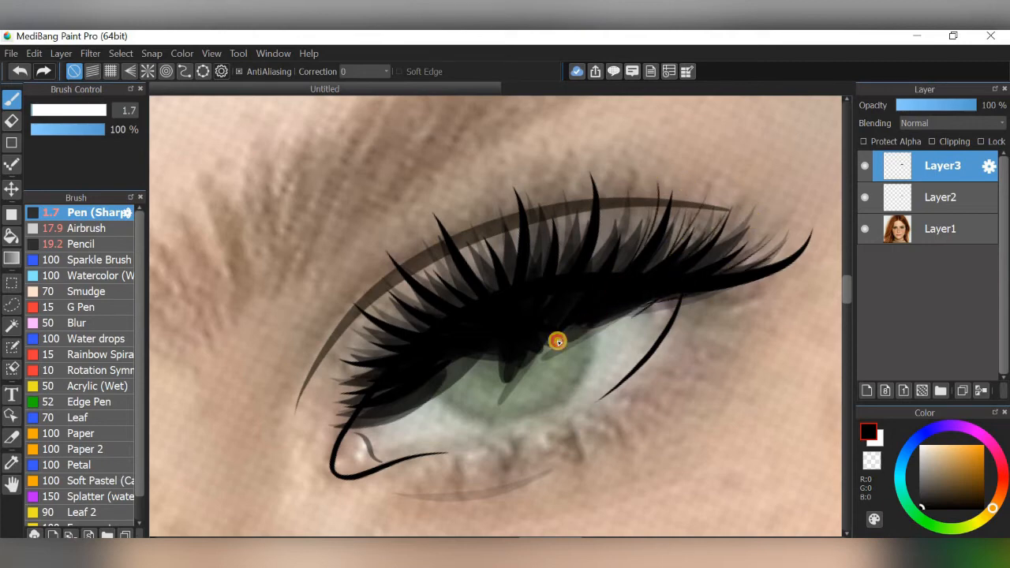
left_click_drag(561, 340, 618, 178)
left_click_drag(558, 276, 569, 217)
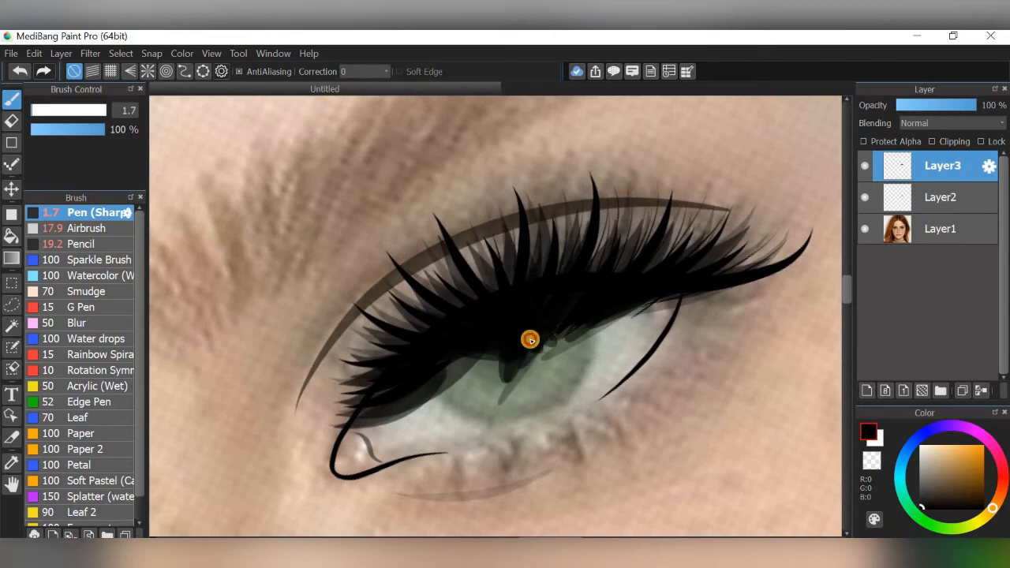
Draw fine hair-thin lashes along the inner half of the upper lid and fill the remaining gaps toward the middle
left_click_drag(496, 322, 436, 249)
left_click_drag(478, 335, 409, 255)
left_click_drag(478, 339, 360, 290)
left_click_drag(465, 355, 354, 336)
left_click_drag(429, 358, 330, 378)
left_click_drag(414, 384, 329, 404)
left_click_drag(423, 370, 347, 384)
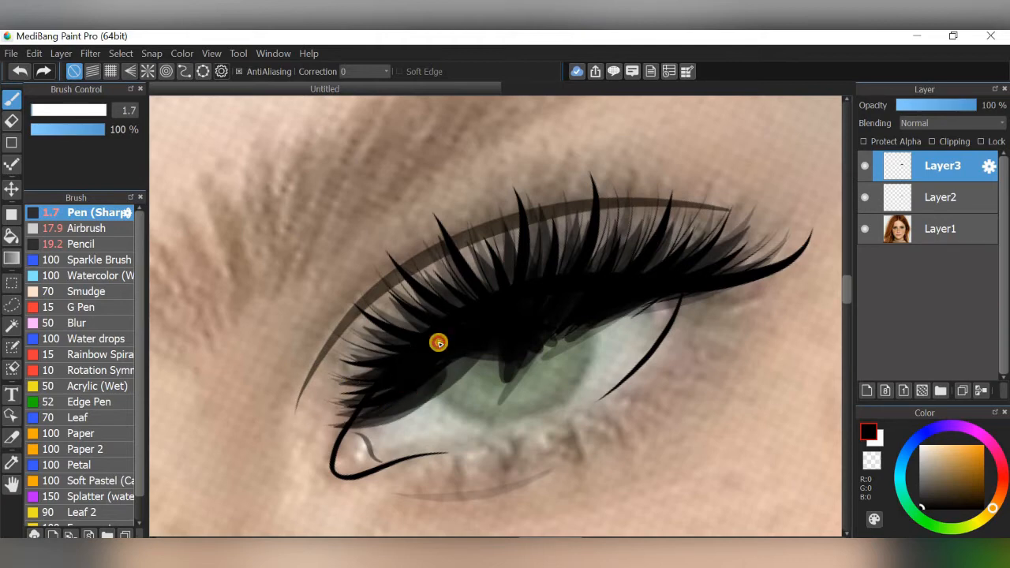
left_click_drag(444, 332, 373, 286)
mouse_move(503, 319)
left_mouse_down()
mouse_move(445, 251)
mouse_move(454, 228)
left_mouse_up()
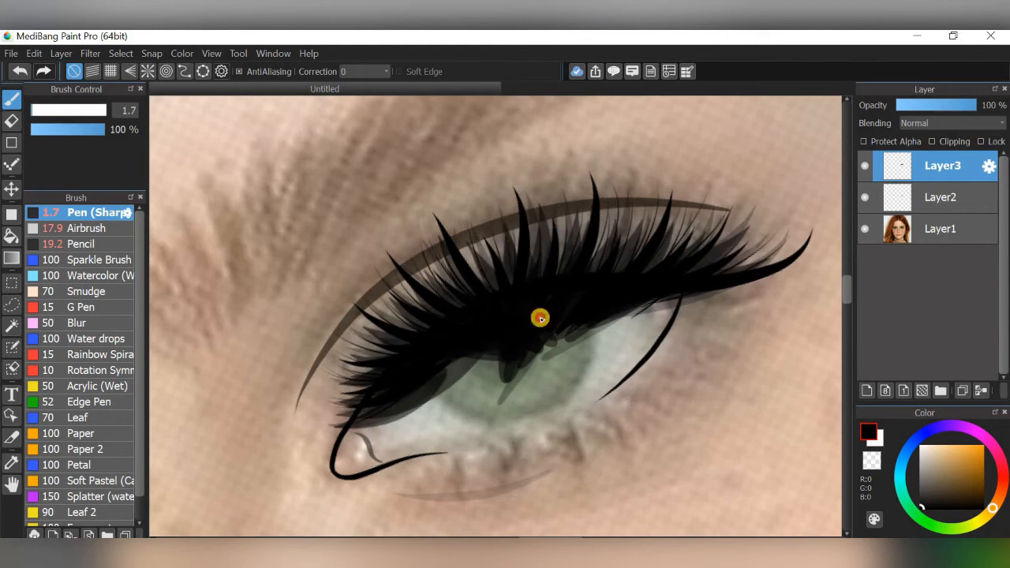
left_click_drag(542, 319, 572, 216)
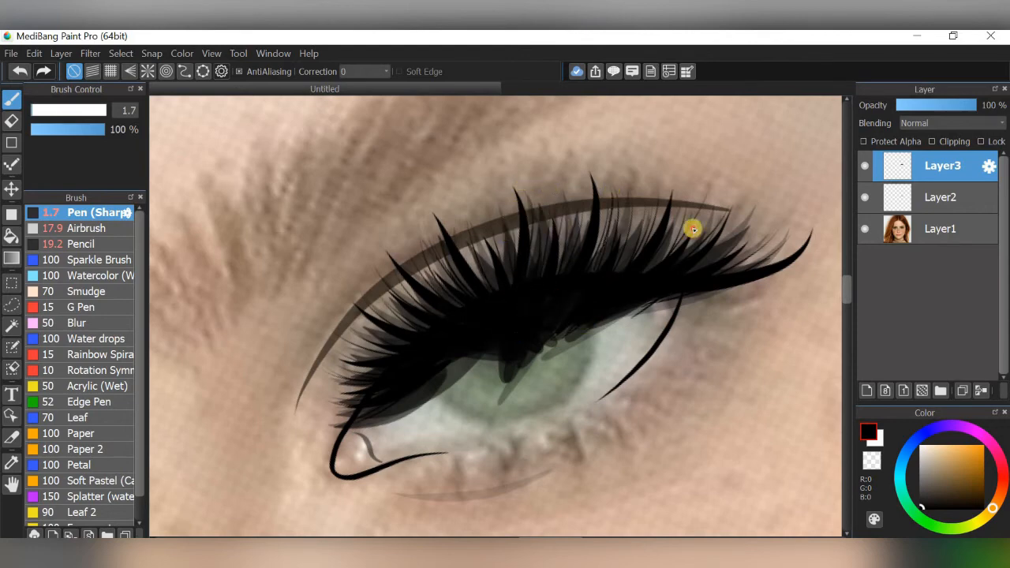
Add the last fine hairs with the size 1.7 pen among the middle and outer upper lashes
left_click(535, 315)
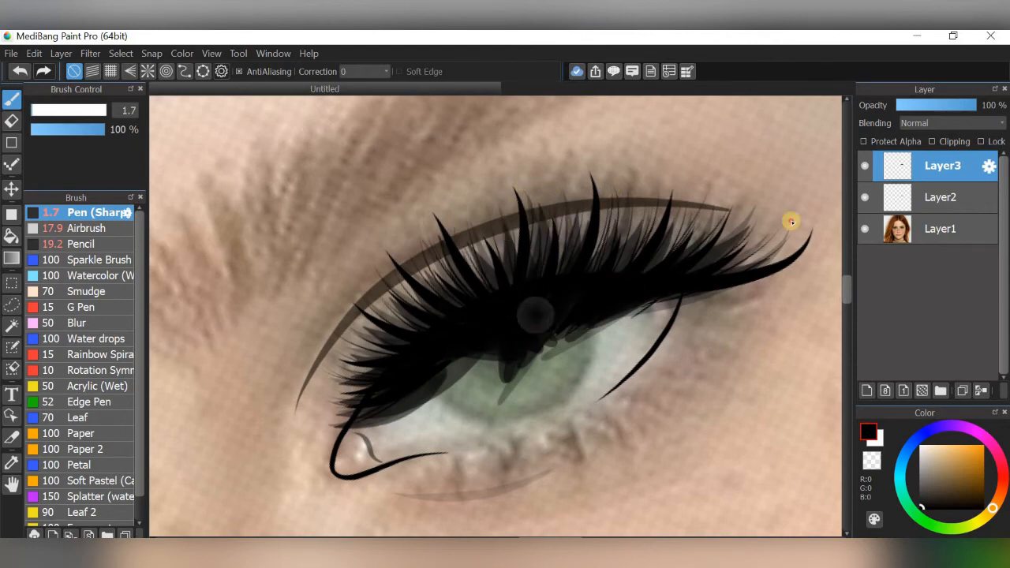
left_click(653, 290)
left_click_drag(703, 281, 755, 217)
left_click_drag(595, 318, 597, 306)
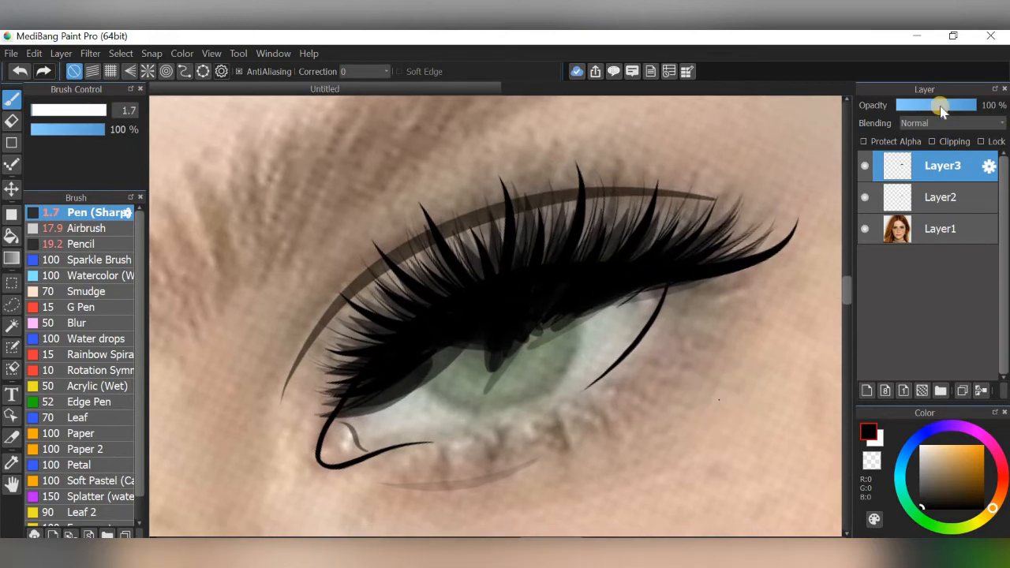
Fade Layer3 to 55% opacity, erase the lash paint spilling below the upper lid line, and restore the layer to 100%
left_click(941, 104)
left_click(12, 121)
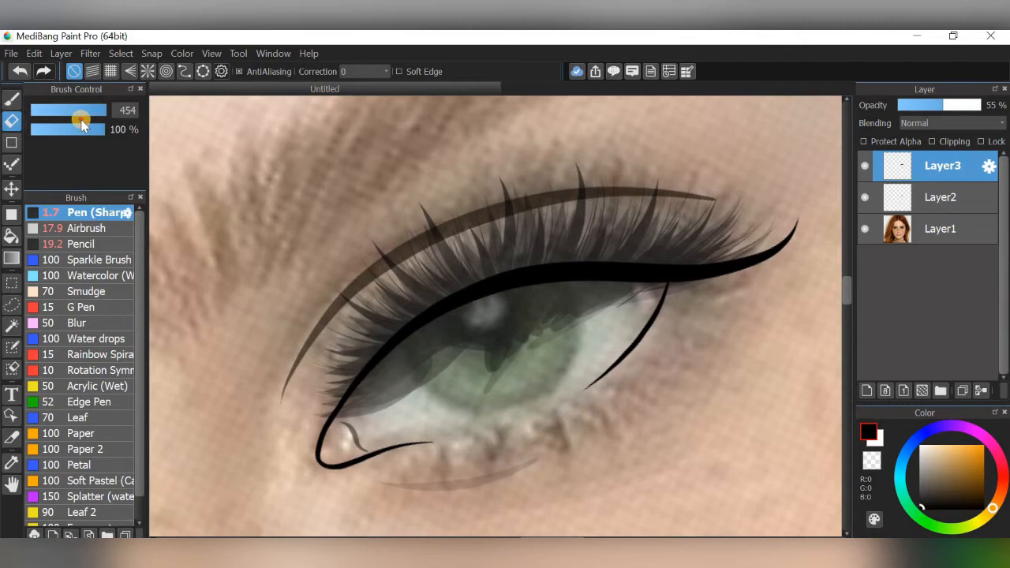
mouse_move(690, 304)
left_mouse_down()
mouse_move(598, 298)
mouse_move(500, 311)
mouse_move(413, 361)
mouse_move(395, 384)
mouse_move(541, 347)
mouse_move(499, 417)
left_mouse_up()
left_click(12, 98)
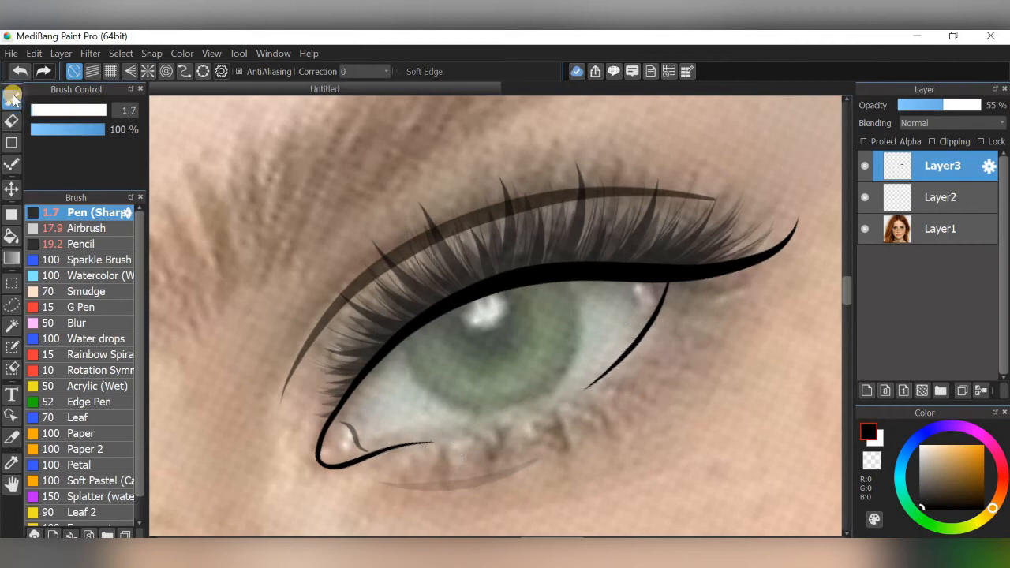
left_click(1002, 104)
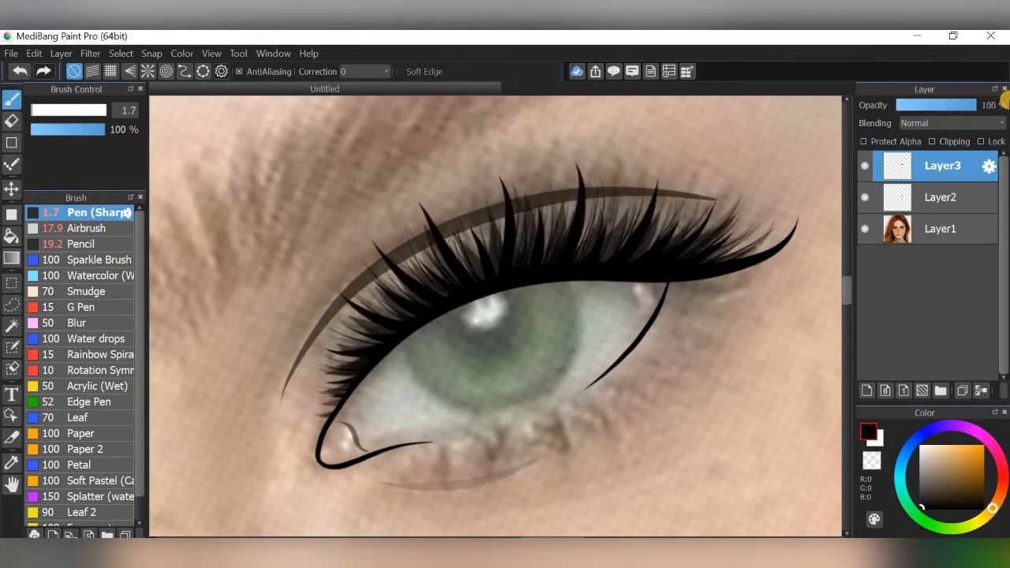
Set the pen to size 12.9 and 29% opacity and draw translucent lower lashes fanning out from the outer corner
left_click(52, 130)
left_click_drag(584, 374, 713, 363)
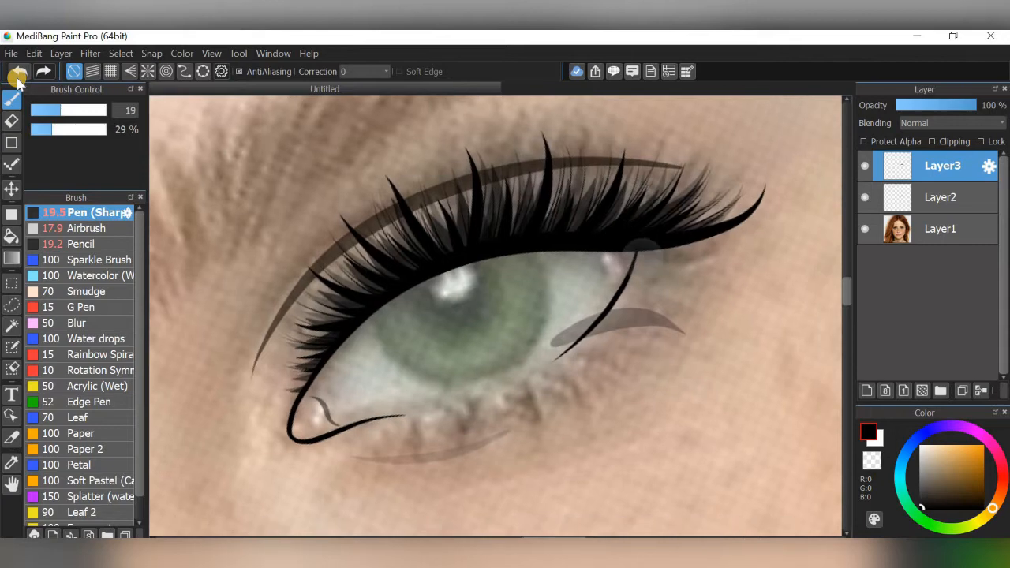
left_click(18, 73)
scroll(698, 266, "up", 2)
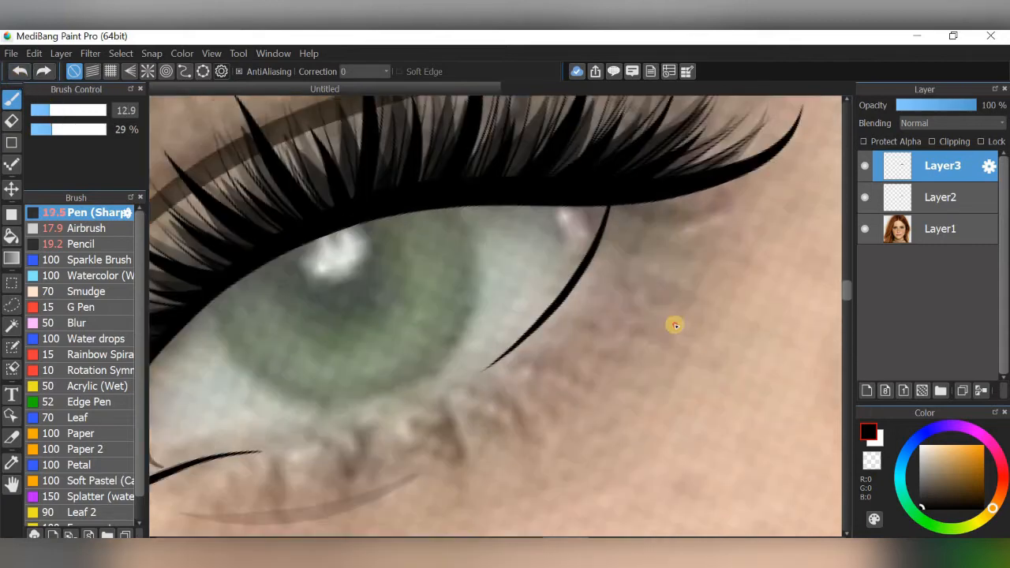
left_click_drag(494, 303, 668, 319)
left_click_drag(514, 283, 696, 275)
left_click_drag(724, 234, 536, 255)
left_click_drag(739, 212, 534, 237)
mouse_move(634, 343)
left_mouse_down()
mouse_move(687, 310)
mouse_move(557, 271)
left_mouse_up()
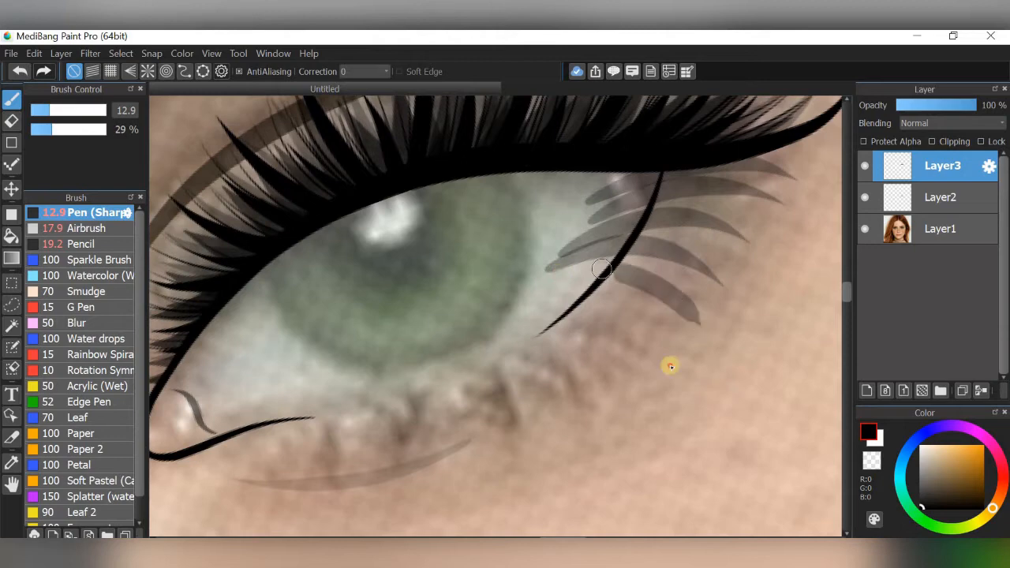
Undo the misplaced lower lash and continue the 29% opacity lashes along the lower lid to its middle
mouse_move(665, 357)
left_mouse_down()
mouse_move(546, 287)
mouse_move(654, 355)
left_mouse_up()
left_click(19, 71)
left_click_drag(538, 306, 629, 387)
mouse_move(506, 304)
left_mouse_down()
mouse_move(570, 399)
mouse_move(522, 428)
left_mouse_up()
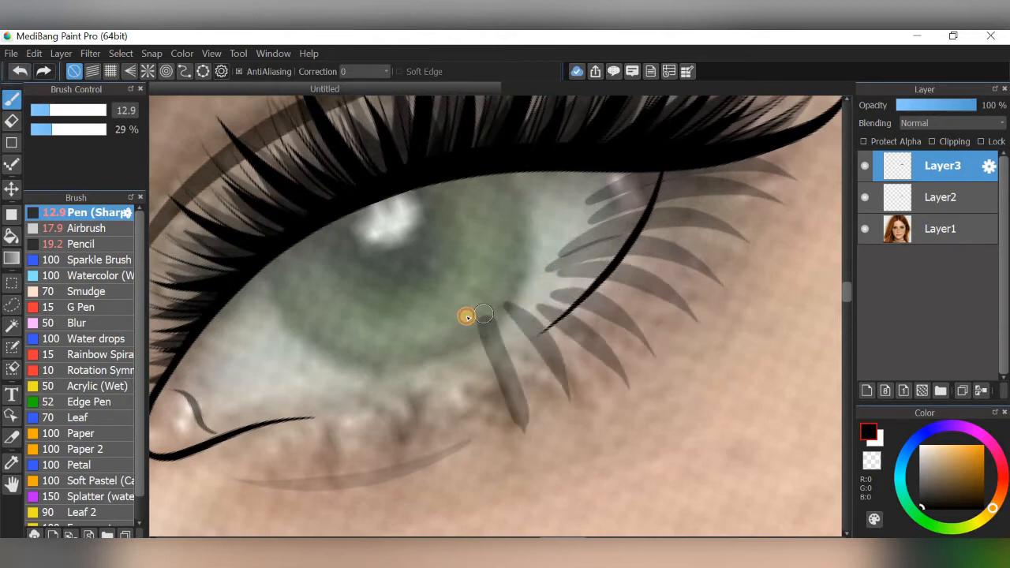
left_click_drag(465, 318, 479, 444)
left_click_drag(445, 342, 425, 464)
Draw overlapping 29% opacity lashes from the middle of the lower lid toward the inner corner
left_click_drag(417, 383, 390, 460)
mouse_move(418, 345)
left_mouse_down()
mouse_move(346, 465)
mouse_move(324, 476)
left_mouse_up()
mouse_move(385, 360)
left_mouse_down()
mouse_move(287, 462)
mouse_move(270, 456)
left_mouse_up()
left_click_drag(359, 369, 268, 444)
mouse_move(399, 350)
left_mouse_down()
mouse_move(278, 418)
mouse_move(303, 459)
mouse_move(363, 472)
left_mouse_up()
left_click_drag(428, 354, 395, 460)
Fill between the lower lashes from the middle back toward the outer corner, undoing the stray stroke
mouse_move(434, 339)
left_mouse_down()
mouse_move(418, 464)
mouse_move(466, 457)
left_mouse_up()
left_click_drag(467, 330, 488, 439)
mouse_move(474, 323)
left_mouse_down()
mouse_move(509, 429)
mouse_move(540, 434)
left_mouse_up()
mouse_move(486, 291)
left_mouse_down()
mouse_move(553, 415)
mouse_move(574, 404)
left_mouse_up()
mouse_move(525, 292)
left_mouse_down()
mouse_move(596, 390)
mouse_move(630, 387)
left_mouse_up()
left_click_drag(554, 273, 653, 359)
left_click_drag(571, 252, 664, 314)
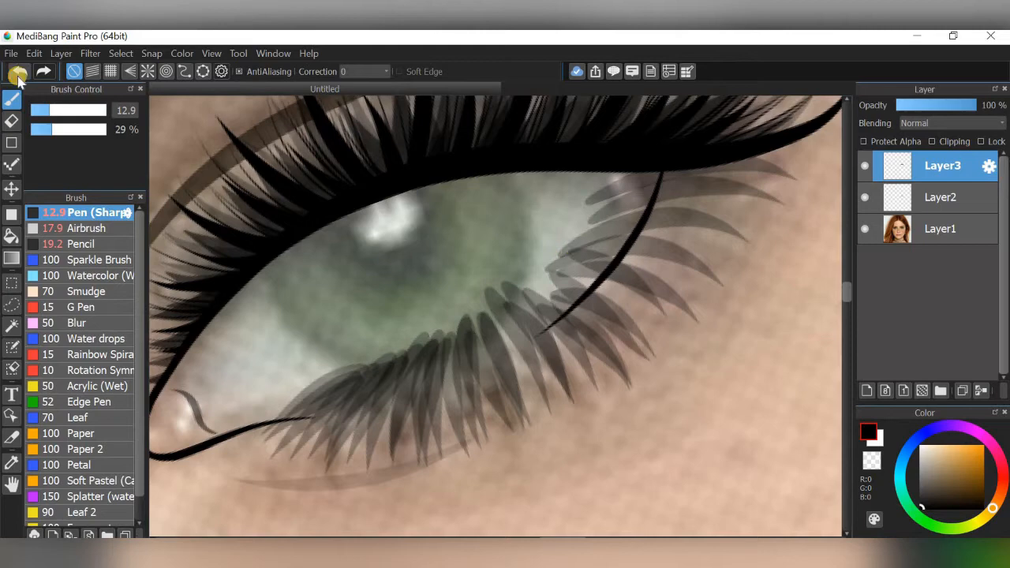
left_click(17, 76)
mouse_move(536, 287)
left_mouse_down()
mouse_move(662, 326)
mouse_move(691, 311)
left_mouse_up()
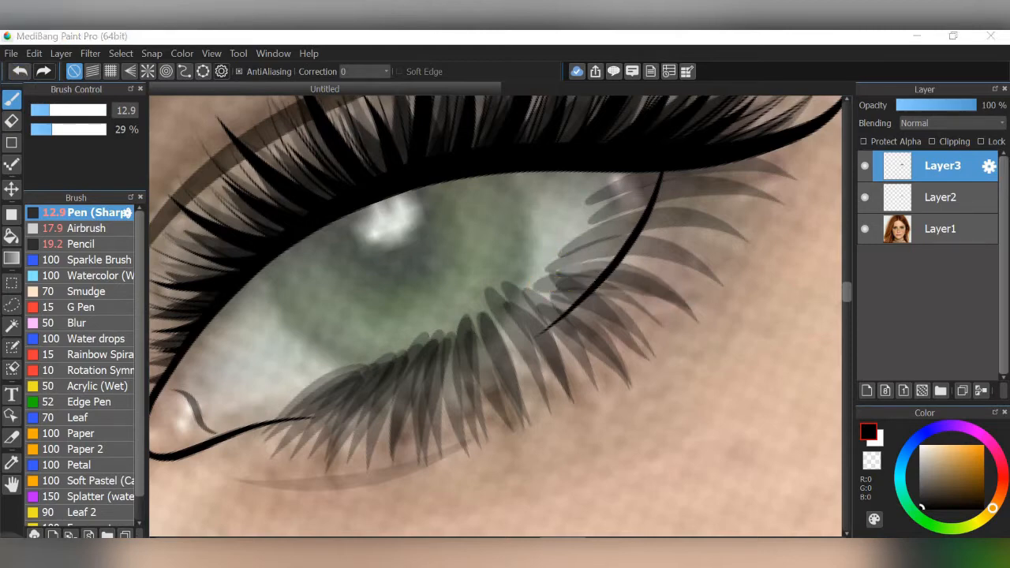
Layer a second set of translucent lashes over the middle and outer lower lid
left_click_drag(483, 309, 548, 418)
left_click_drag(516, 298, 588, 401)
mouse_move(541, 288)
left_mouse_down()
mouse_move(631, 381)
mouse_move(666, 335)
mouse_move(718, 300)
left_mouse_up()
mouse_move(566, 265)
left_mouse_down()
mouse_move(690, 285)
mouse_move(728, 277)
left_mouse_up()
left_click_drag(586, 248, 769, 251)
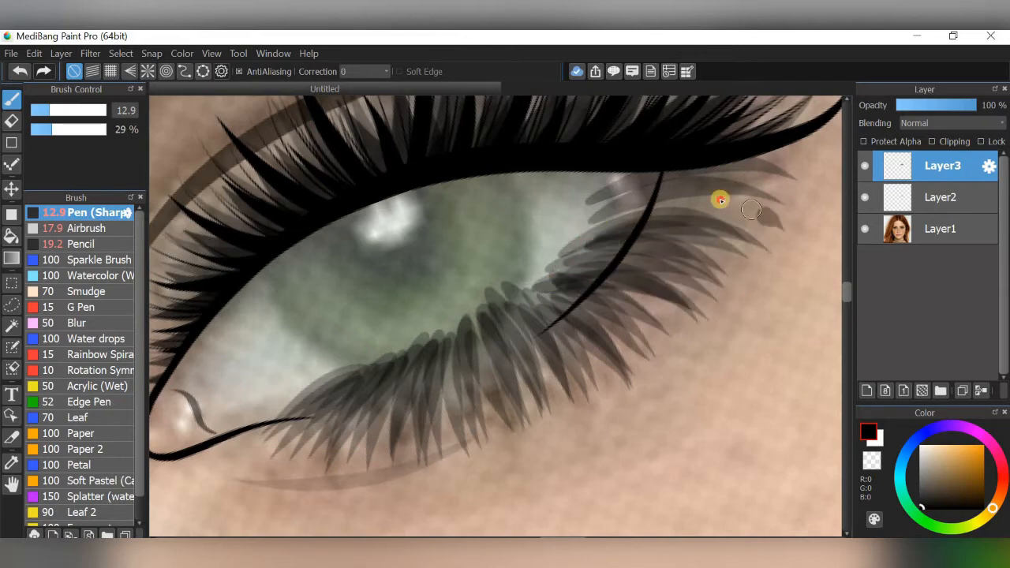
Thicken the lower lashes next to the outer corner and add a lash at the middle of the lower lid
mouse_move(603, 219)
left_mouse_down()
mouse_move(791, 226)
mouse_move(788, 202)
left_mouse_up()
mouse_move(595, 192)
left_mouse_down()
mouse_move(793, 183)
mouse_move(783, 177)
left_mouse_up()
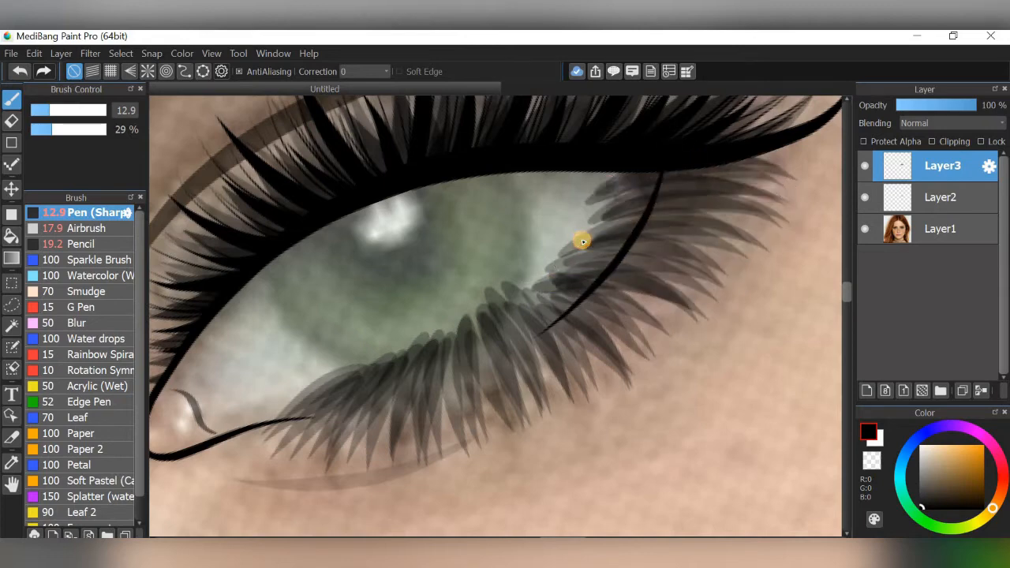
left_click_drag(581, 240, 737, 254)
left_click_drag(563, 261, 688, 282)
mouse_move(467, 286)
left_mouse_down()
mouse_move(475, 414)
mouse_move(442, 432)
left_mouse_up()
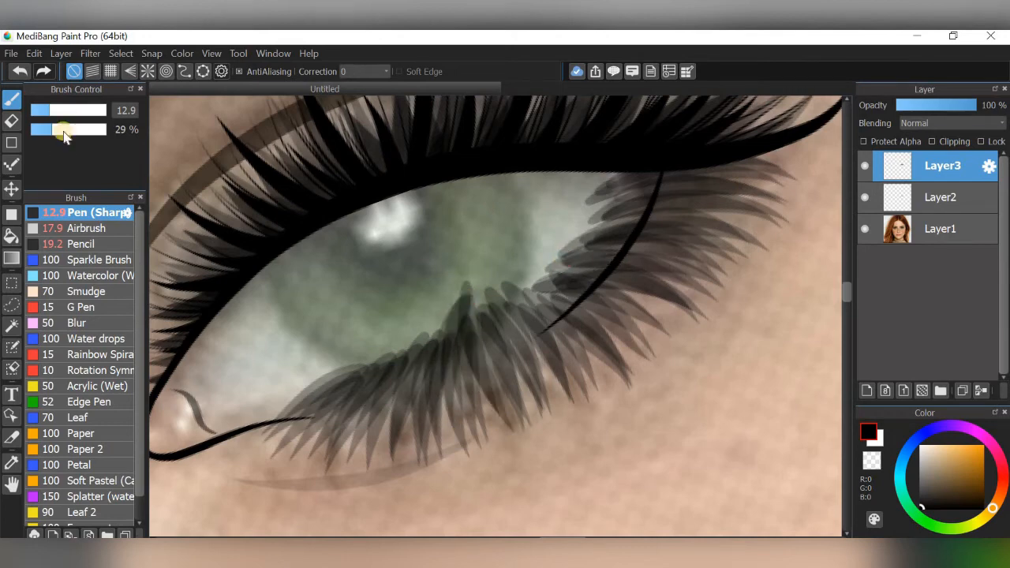
Set the pen to size 12.6 and 43% opacity and layer darker lashes over the outer lower lashes
left_click_drag(623, 306, 647, 250)
scroll(647, 251, "up", 1)
scroll(647, 250, "up", 1)
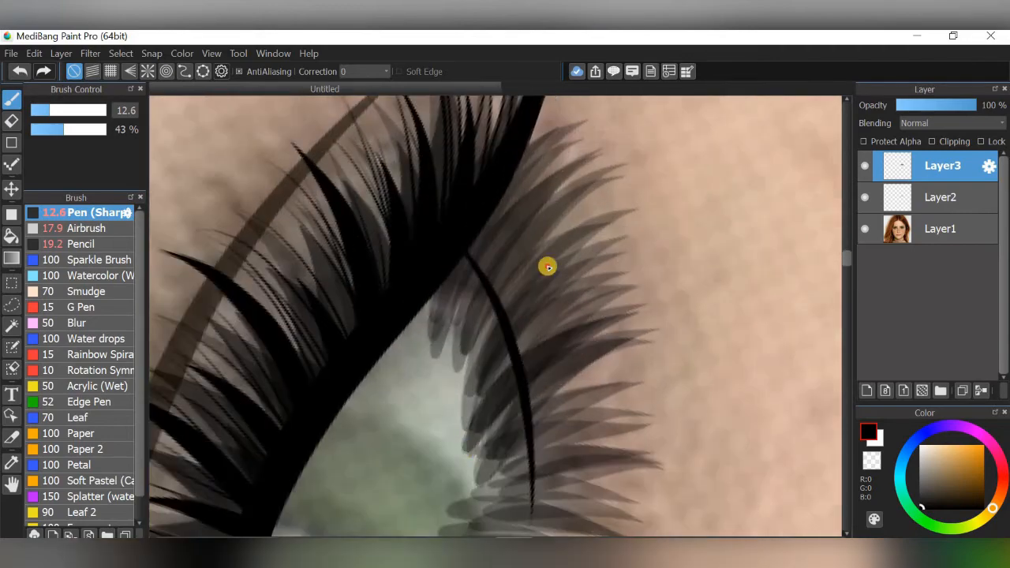
left_click_drag(447, 456, 573, 249)
left_click_drag(460, 371, 566, 182)
left_click_drag(442, 385, 517, 183)
mouse_move(553, 263)
left_mouse_down()
mouse_move(591, 219)
mouse_move(505, 182)
left_mouse_up()
left_click_drag(492, 356, 530, 251)
left_click_drag(482, 389, 474, 278)
left_click_drag(486, 344, 608, 291)
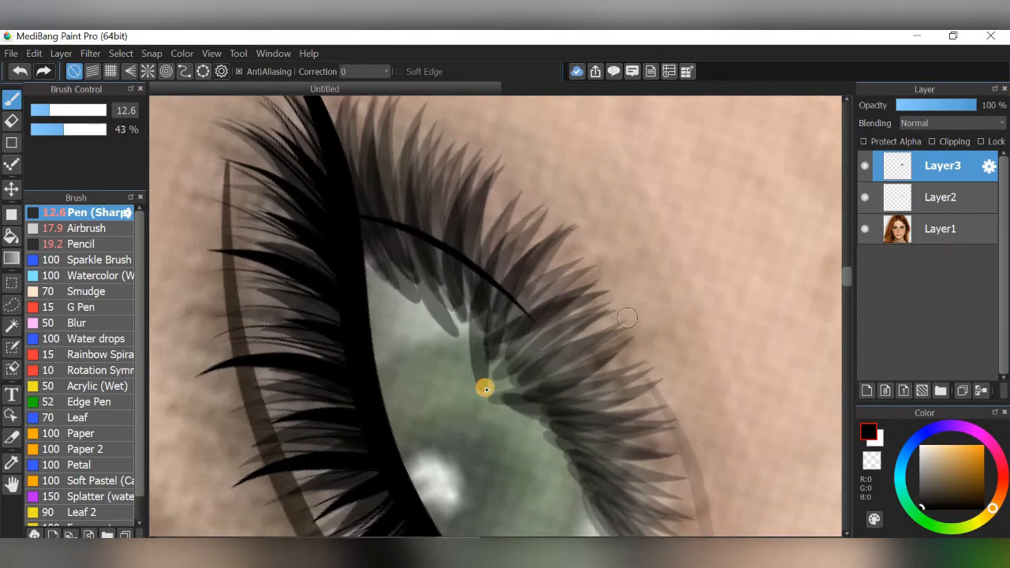
Layer the 43% opacity lashes over the middle of the lower lid and along to the inner corner
left_click_drag(484, 387, 625, 321)
mouse_move(494, 403)
left_mouse_down()
mouse_move(628, 369)
mouse_move(609, 261)
left_mouse_up()
mouse_move(589, 350)
left_mouse_down()
mouse_move(679, 315)
mouse_move(717, 421)
left_mouse_up()
left_click_drag(568, 401, 569, 403)
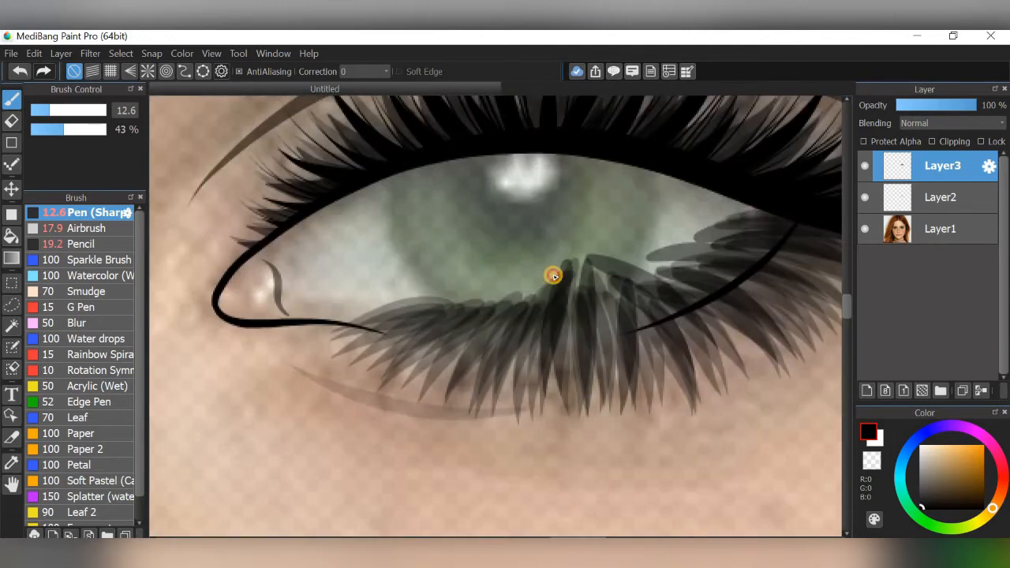
left_click_drag(553, 275, 464, 410)
left_click_drag(534, 284, 430, 389)
mouse_move(510, 295)
left_mouse_down()
mouse_move(392, 381)
mouse_move(361, 335)
left_mouse_up()
left_click_drag(463, 302, 344, 346)
left_click_drag(722, 276, 659, 295)
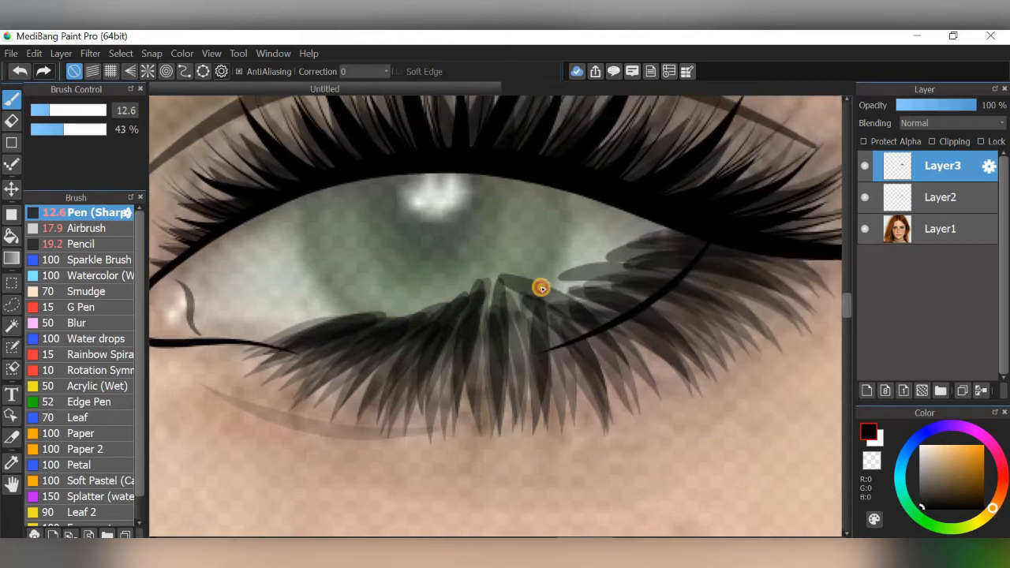
Fill the remaining gaps in the central and outer lower lashes with more 43% opacity strokes
left_click_drag(482, 273, 482, 383)
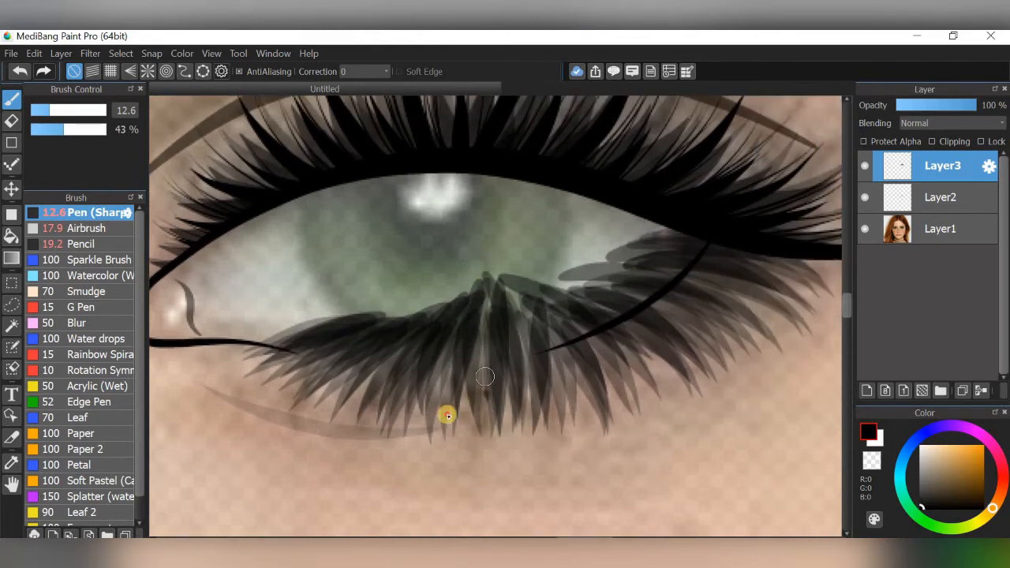
left_click_drag(495, 258, 483, 385)
left_click_drag(480, 283, 445, 409)
left_click_drag(528, 298, 575, 392)
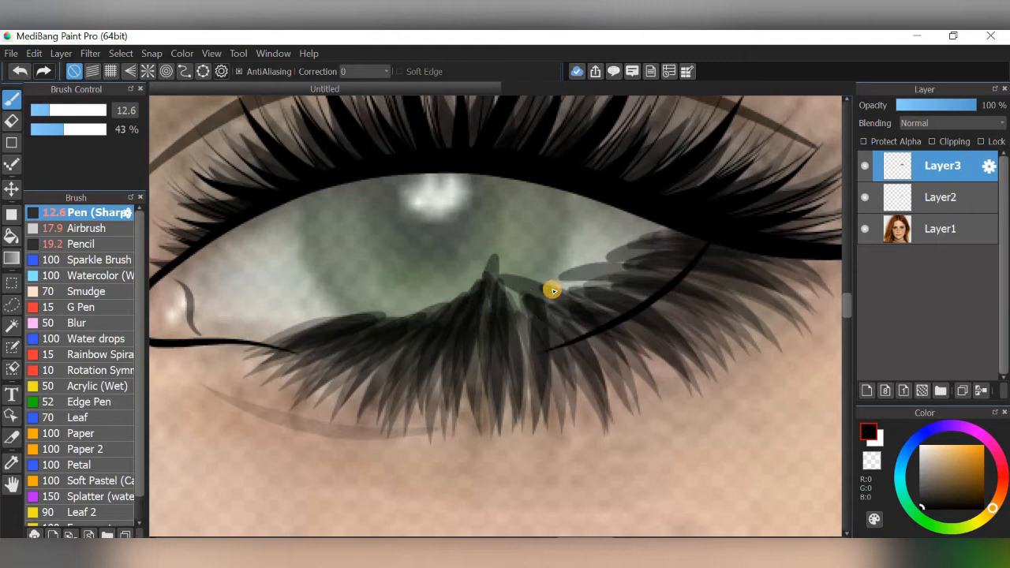
left_click_drag(553, 290, 605, 379)
mouse_move(600, 295)
left_mouse_down()
mouse_move(677, 310)
mouse_move(754, 289)
left_mouse_up()
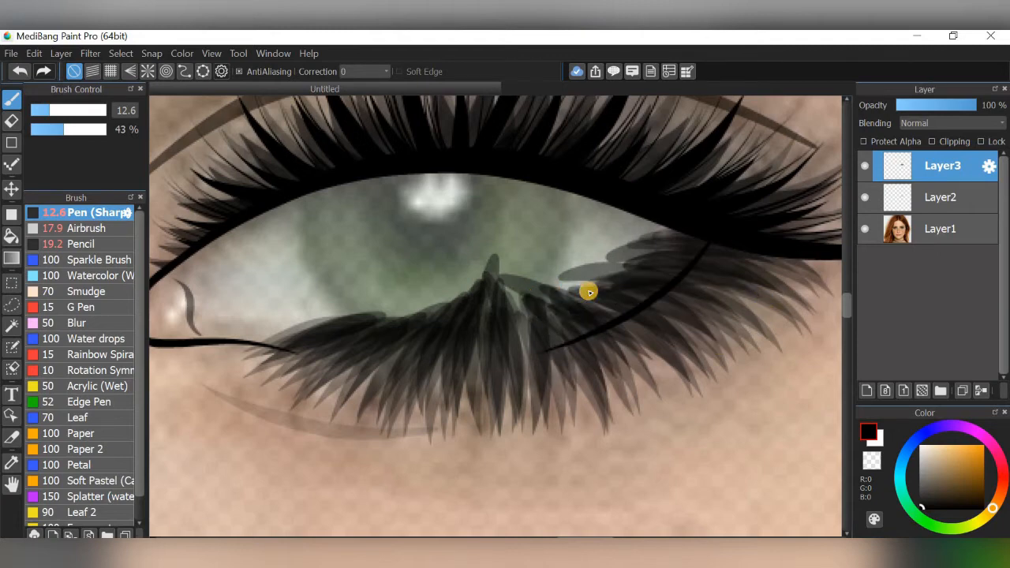
Fade Layer3 to 58% opacity and erase the lash roots along the inner and middle lower lid with a size 11.3 eraser
left_click(11, 118)
left_click(944, 106)
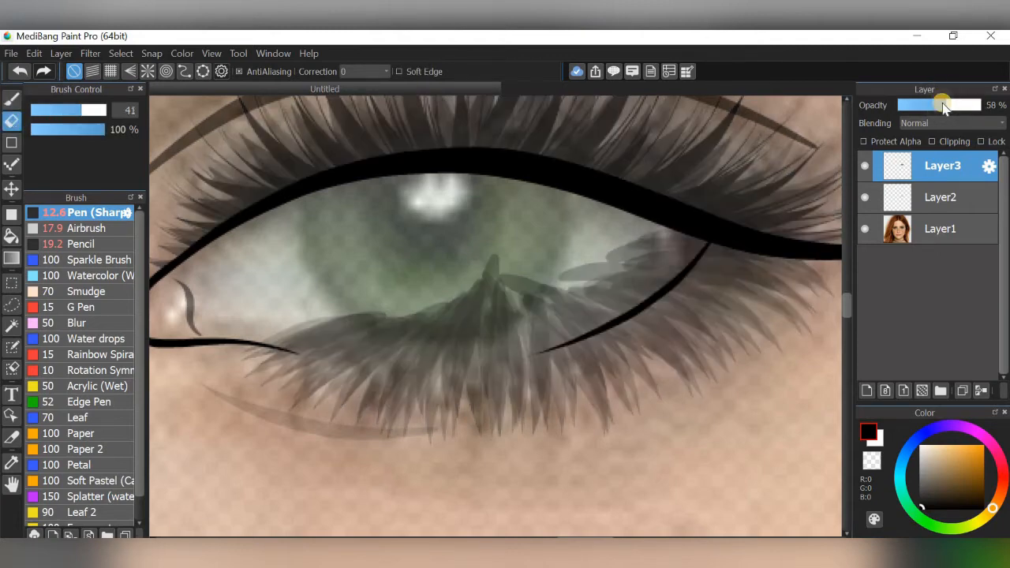
mouse_move(785, 231)
left_mouse_down()
mouse_move(586, 221)
mouse_move(734, 189)
mouse_move(681, 224)
mouse_move(667, 212)
mouse_move(569, 239)
mouse_move(697, 178)
mouse_move(340, 374)
mouse_move(397, 336)
mouse_move(326, 387)
left_mouse_up()
left_click(46, 111)
scroll(644, 254, "up", 2)
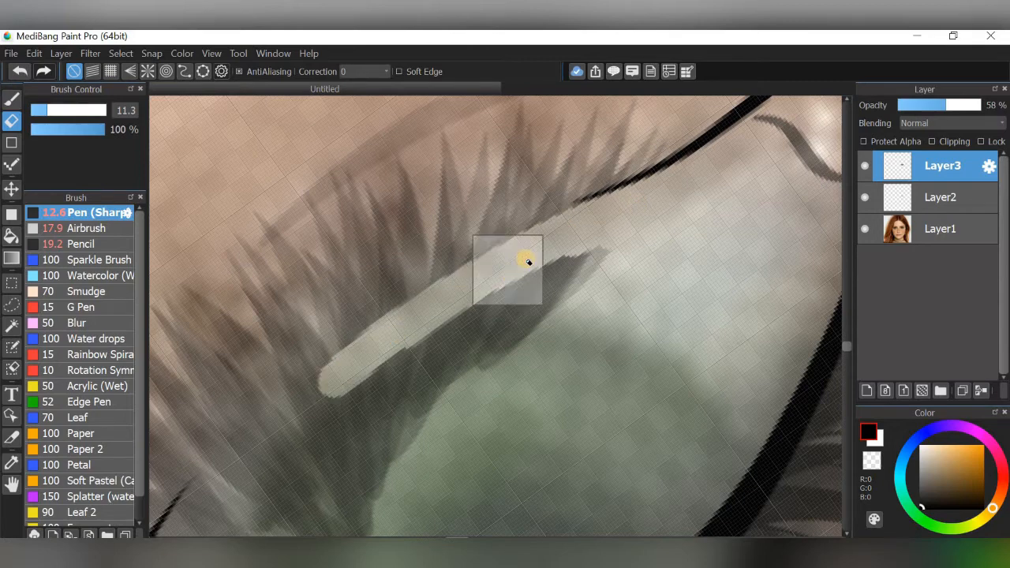
left_click_drag(525, 258, 543, 245)
left_click(665, 191)
mouse_move(310, 396)
left_mouse_down()
mouse_move(244, 462)
mouse_move(492, 266)
left_mouse_up()
mouse_move(559, 219)
left_mouse_down()
mouse_move(266, 473)
mouse_move(270, 462)
left_mouse_up()
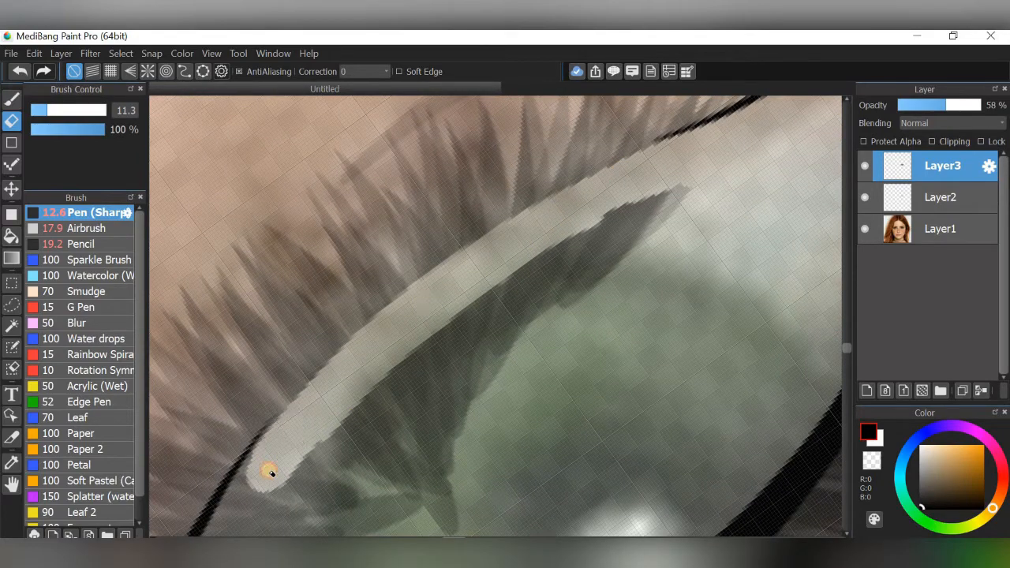
Continue erasing the lash roots inside the lower lid line along to the outer corner
mouse_move(243, 494)
left_mouse_down()
mouse_move(291, 423)
mouse_move(449, 294)
mouse_move(232, 517)
left_mouse_up()
left_click_drag(400, 317, 541, 171)
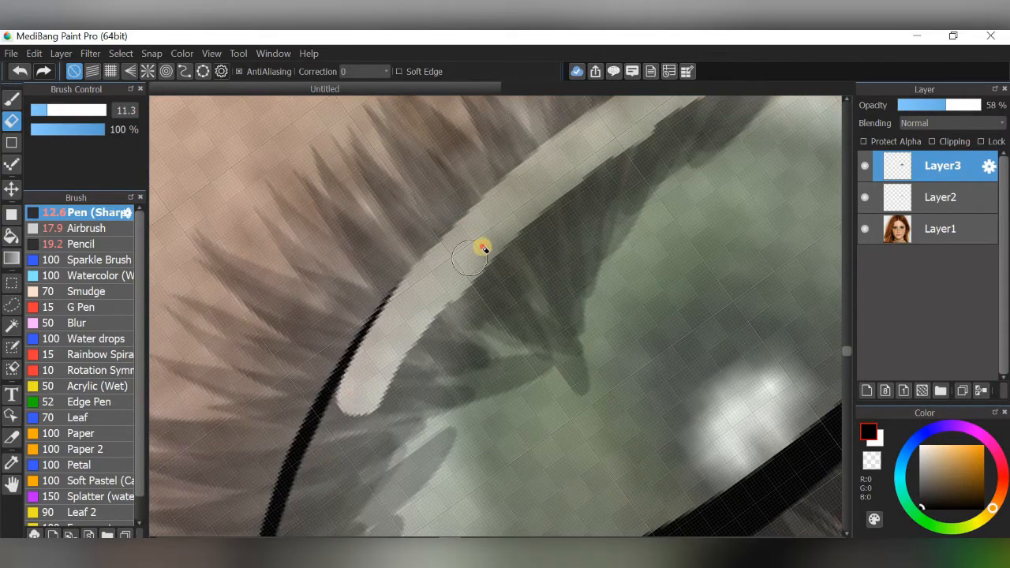
left_click_drag(483, 250, 313, 492)
scroll(511, 198, "up", 2)
mouse_move(511, 198)
left_mouse_down()
mouse_move(595, 198)
mouse_move(395, 316)
mouse_move(331, 406)
mouse_move(360, 413)
mouse_move(542, 219)
left_mouse_up()
Clear the leftover lash paint inside the eye with a size 37 eraser and restore Layer3 to 100% opacity
left_click(78, 116)
scroll(520, 261, "down", 4)
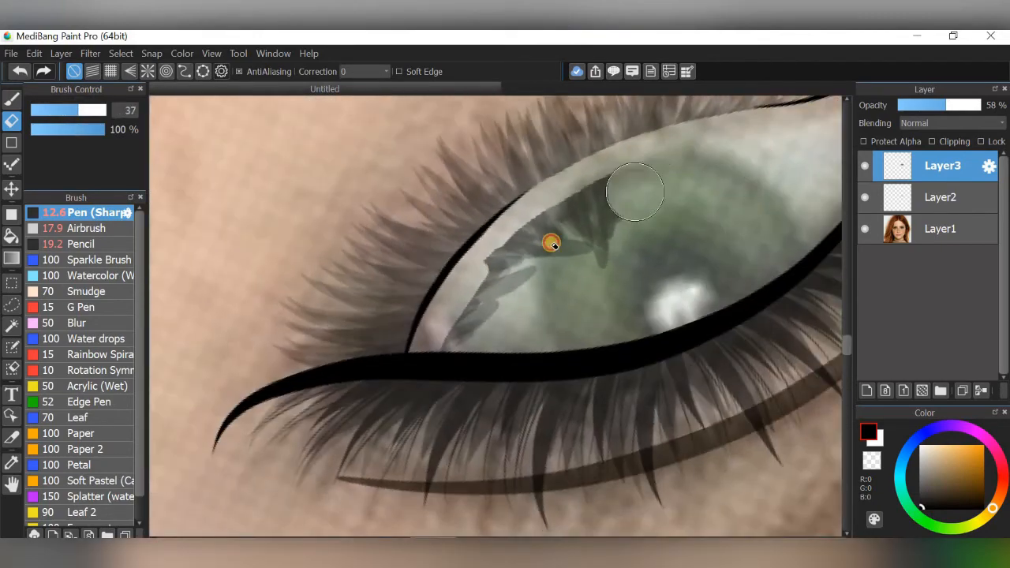
mouse_move(551, 244)
left_mouse_down()
mouse_move(568, 232)
mouse_move(460, 333)
left_mouse_up()
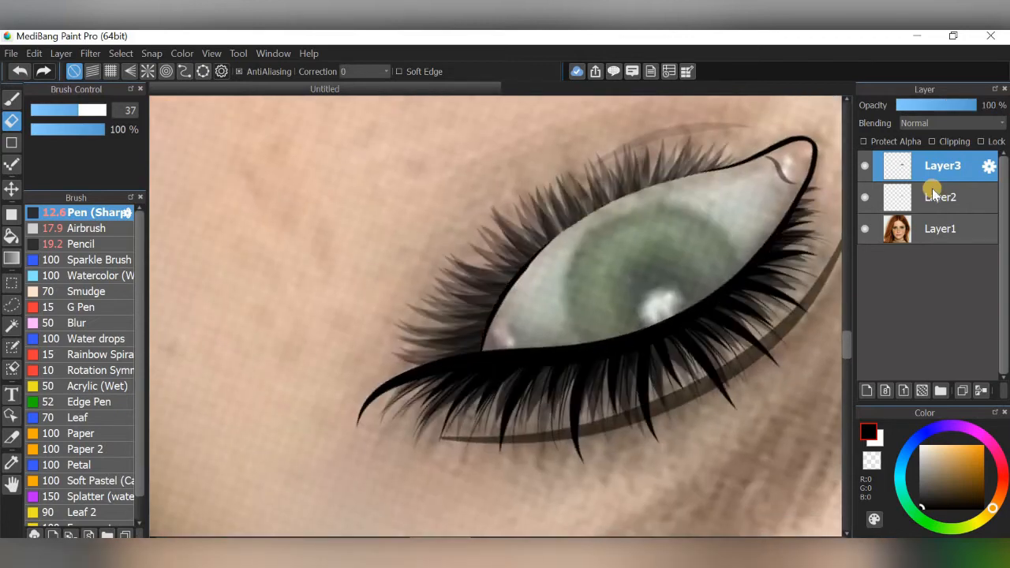
Add a new layer directly above the photo on Layer1 and set the drawing color to white
left_click(931, 189)
left_click(867, 197)
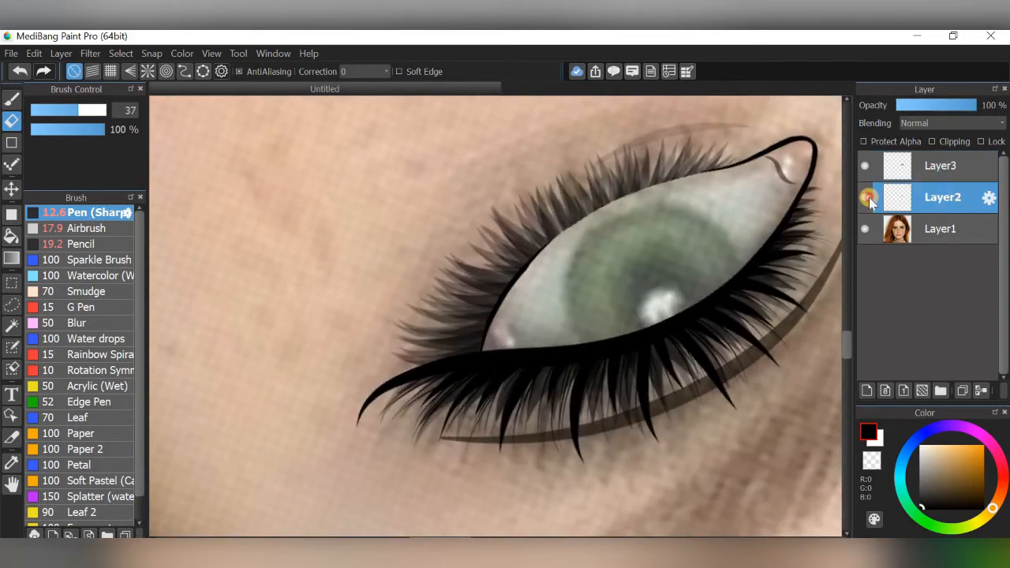
left_click(924, 222)
left_click(867, 390)
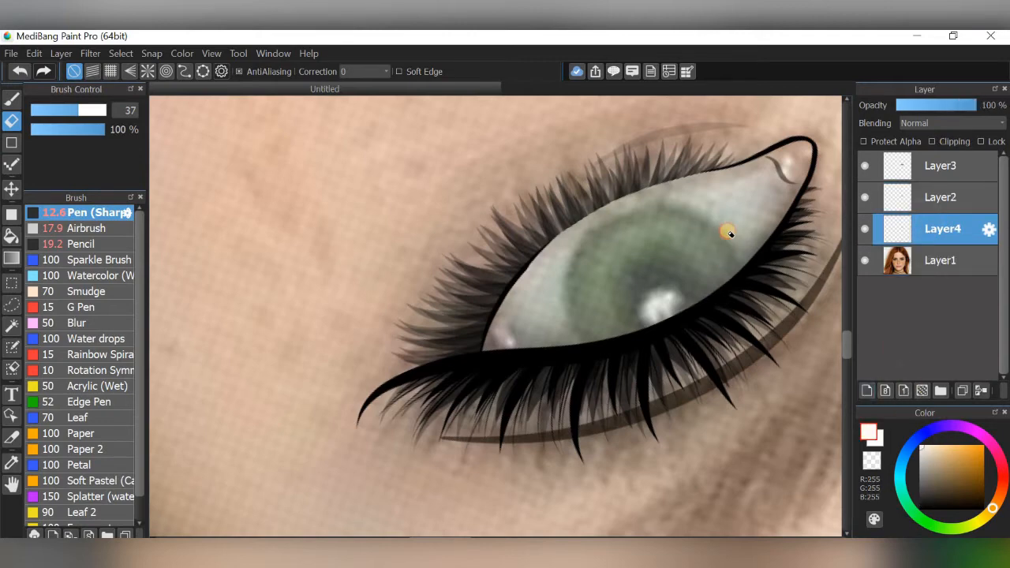
Paint the eyeball white with the Pencil at size 23 and 100% opacity, extending up to the outer lower lid line
scroll(677, 229, "up", 2)
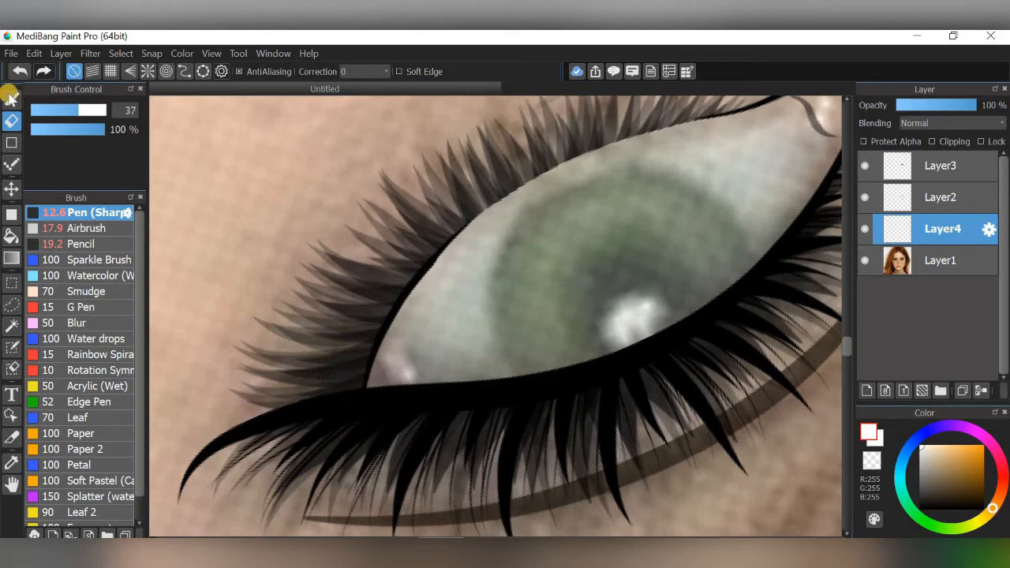
left_click(10, 95)
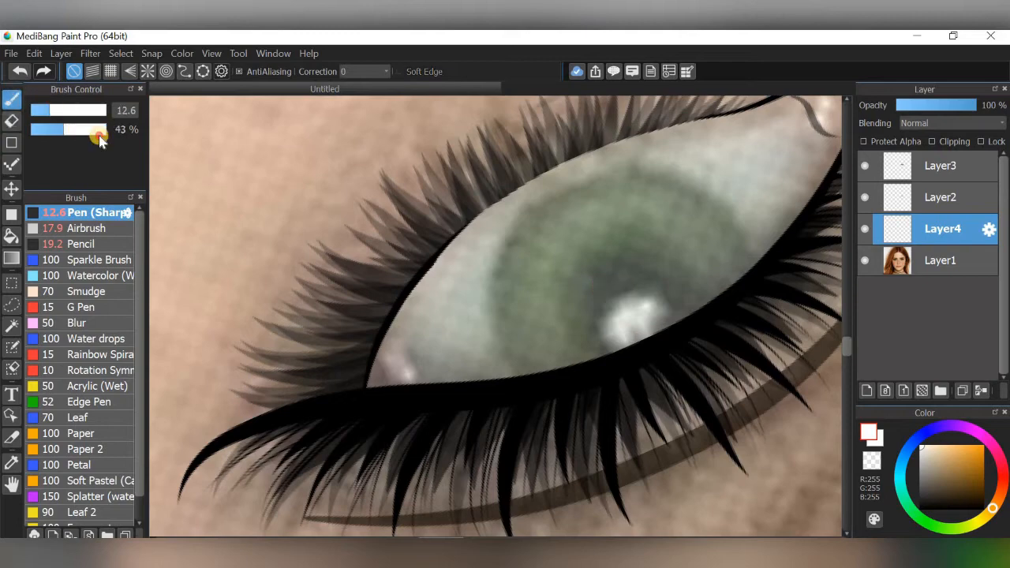
left_click(51, 245)
mouse_move(630, 259)
left_mouse_down()
mouse_move(671, 286)
mouse_move(748, 234)
mouse_move(606, 295)
mouse_move(495, 359)
mouse_move(451, 356)
mouse_move(519, 268)
mouse_move(539, 275)
mouse_move(707, 233)
mouse_move(710, 255)
mouse_move(618, 236)
left_mouse_up()
scroll(618, 236, "up", 2)
left_click(66, 111)
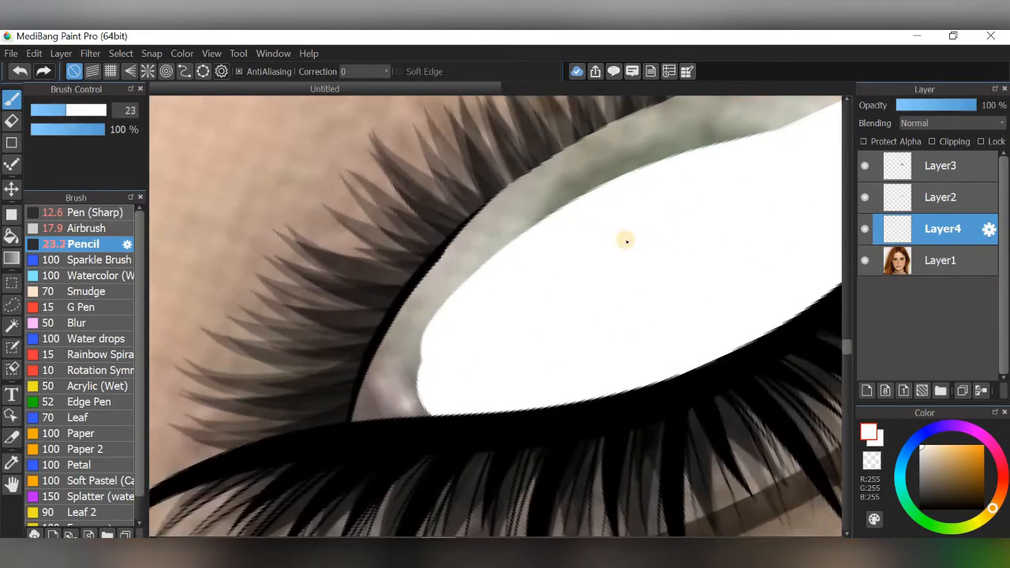
scroll(627, 241, "up", 2)
mouse_move(649, 180)
left_mouse_down()
mouse_move(448, 265)
mouse_move(410, 292)
mouse_move(536, 183)
mouse_move(387, 300)
mouse_move(345, 350)
mouse_move(361, 386)
mouse_move(425, 323)
left_mouse_up()
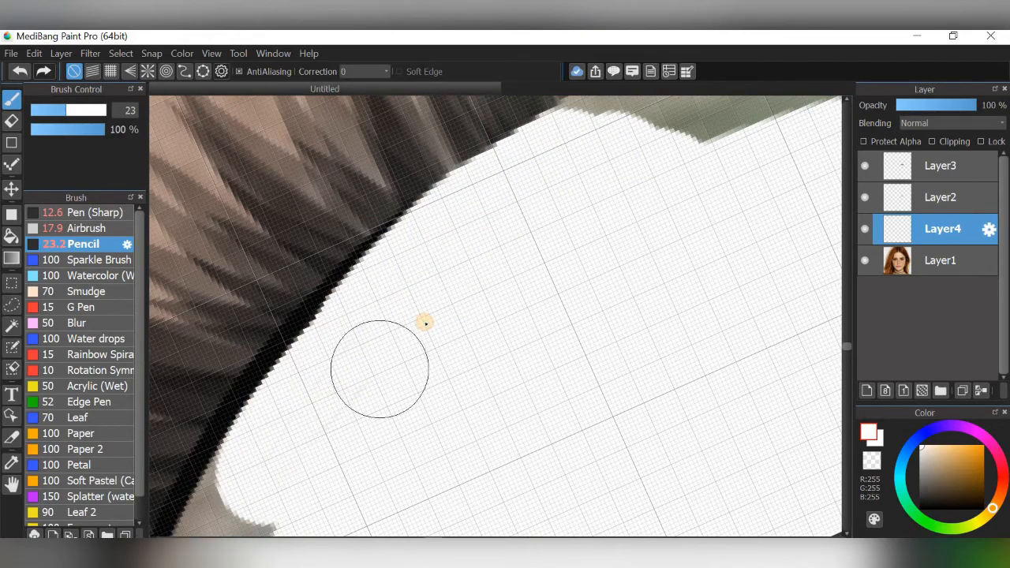
Clean the lash edge on Layer3 along the outer lower lid with a size 10.9 eraser and return to painting on Layer4
left_click(937, 165)
left_click(11, 120)
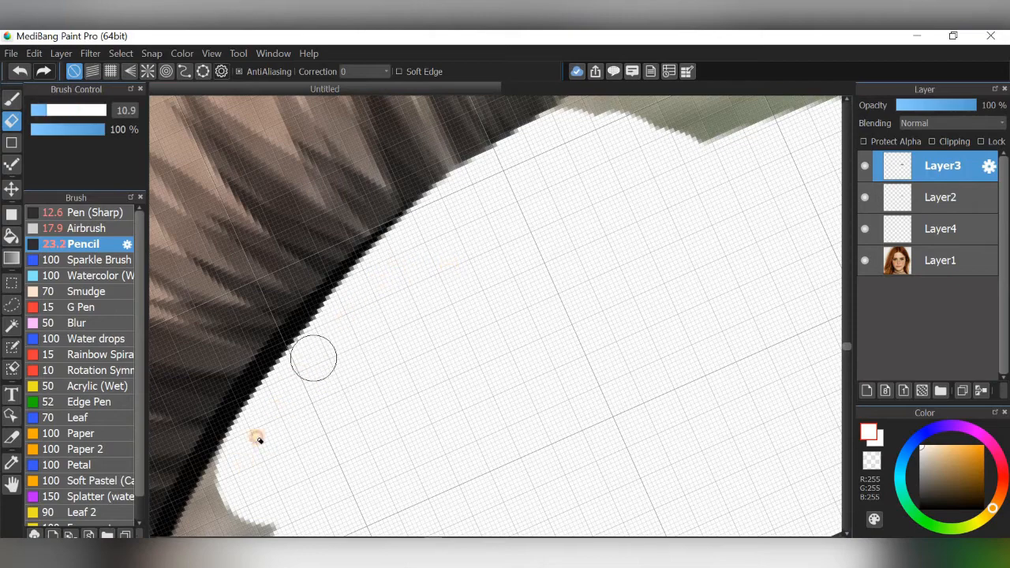
key("b")
left_click(932, 201)
left_click(931, 229)
scroll(731, 170, "down", 2)
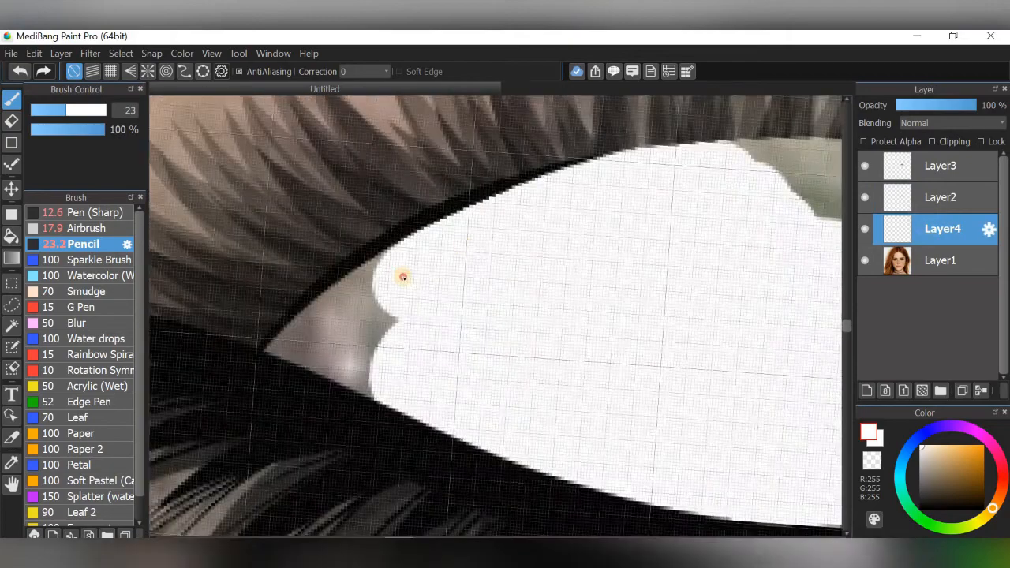
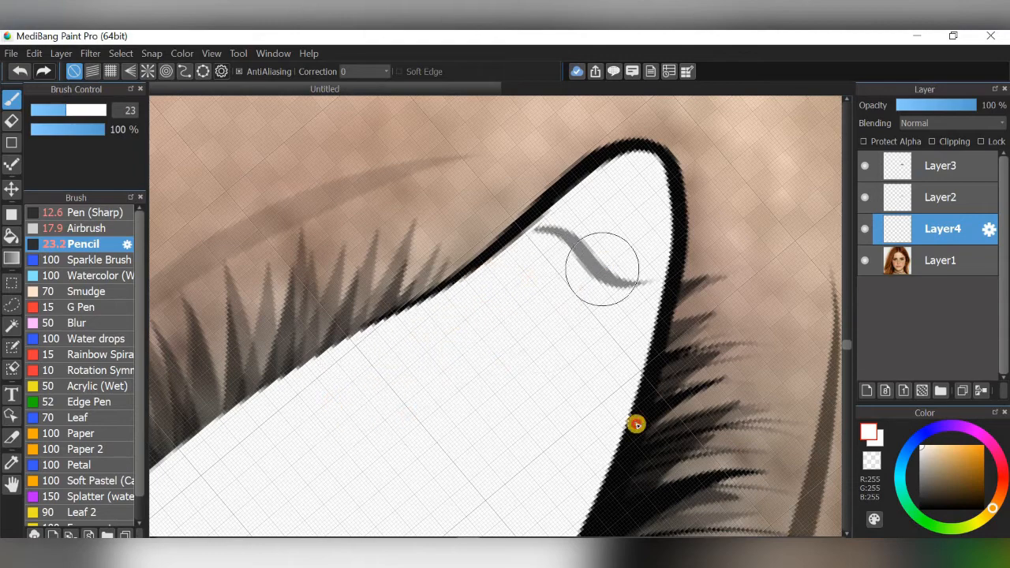
Enable Protect Alpha on Layer4 and briefly hide the photo on Layer1 to check the painted eye
scroll(718, 359, "down", 5)
scroll(602, 320, "down", 2)
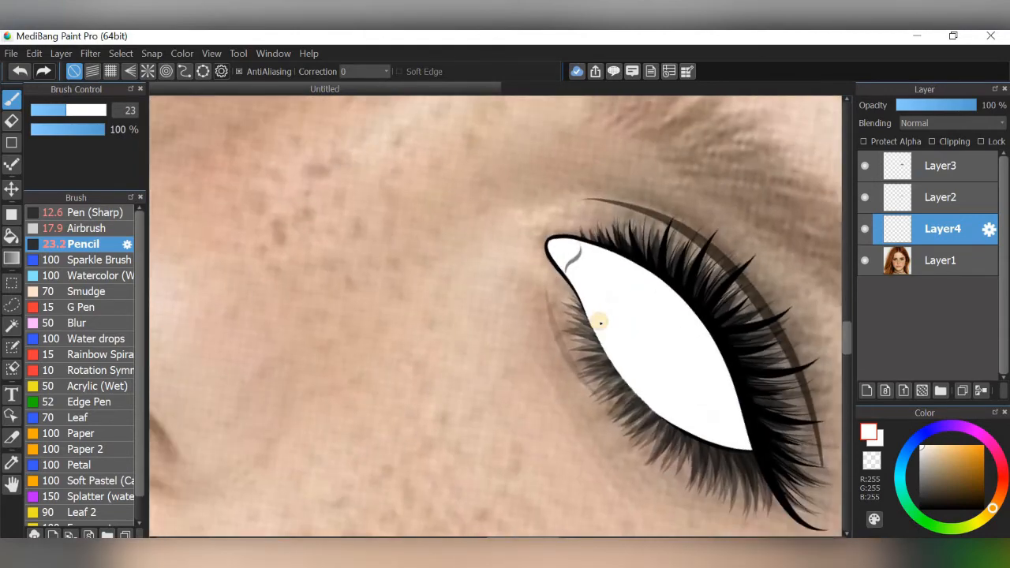
scroll(665, 302, "down", 3)
key("Left")
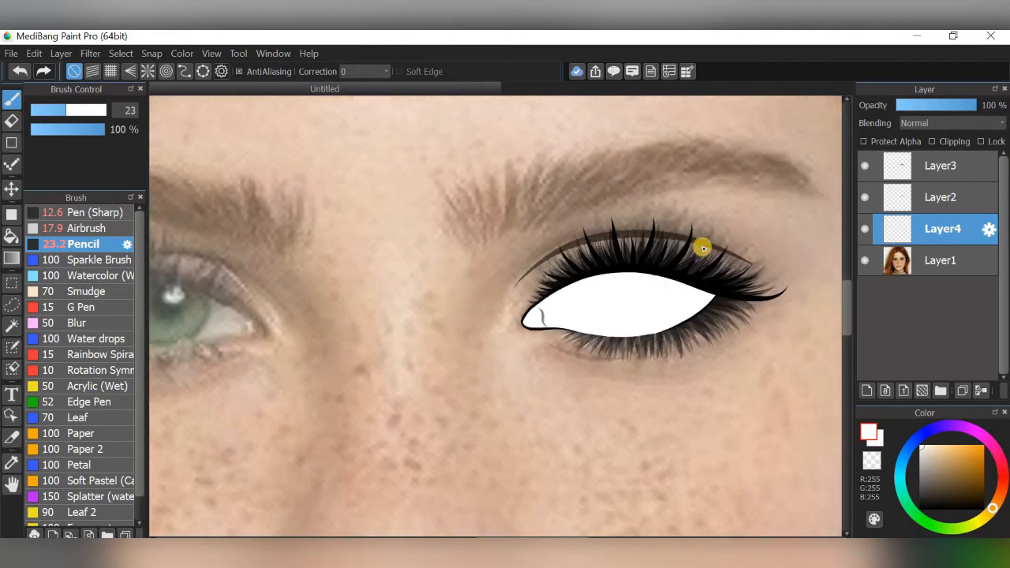
scroll(703, 248, "up", 2)
left_click(900, 142)
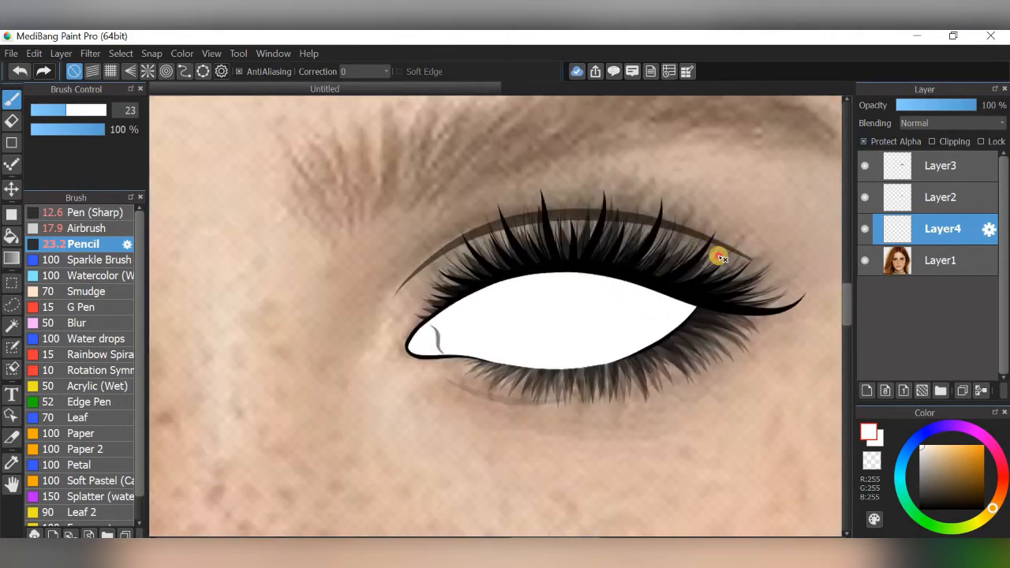
left_click(865, 261)
left_click_drag(729, 251, 687, 264)
left_click(865, 267)
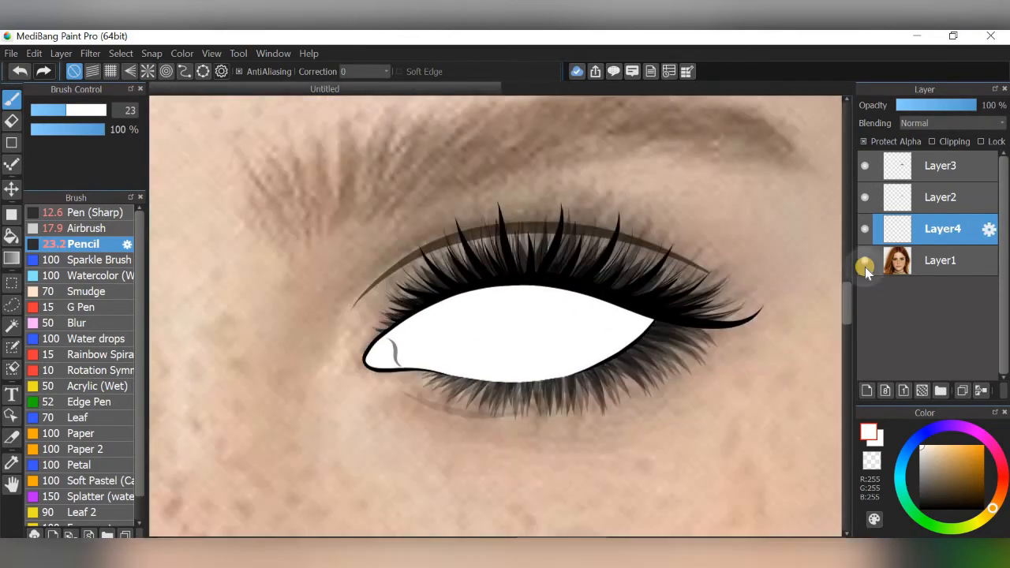
Set the color to grey (RGB 95, 95, 95), test a stroke beside the eye without Protect Alpha, undo it and re-enable the protection
left_click(851, 479)
left_click(848, 492)
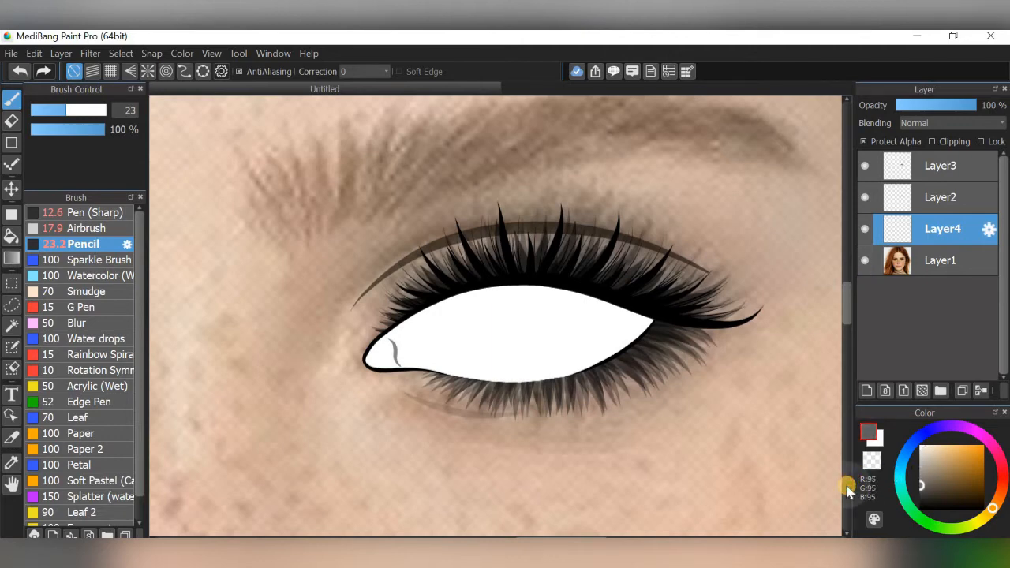
left_click_drag(744, 212, 779, 236)
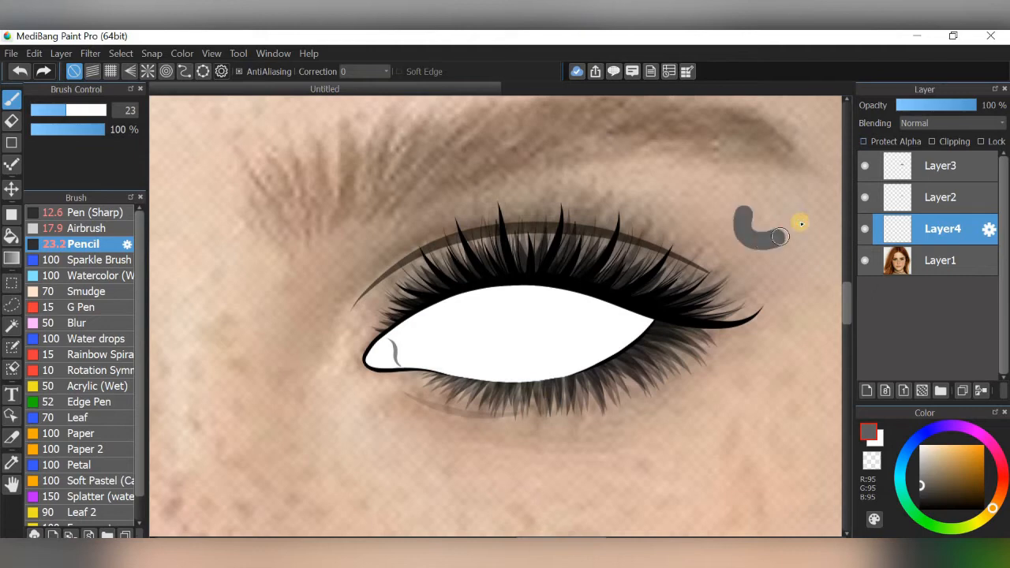
left_click(19, 71)
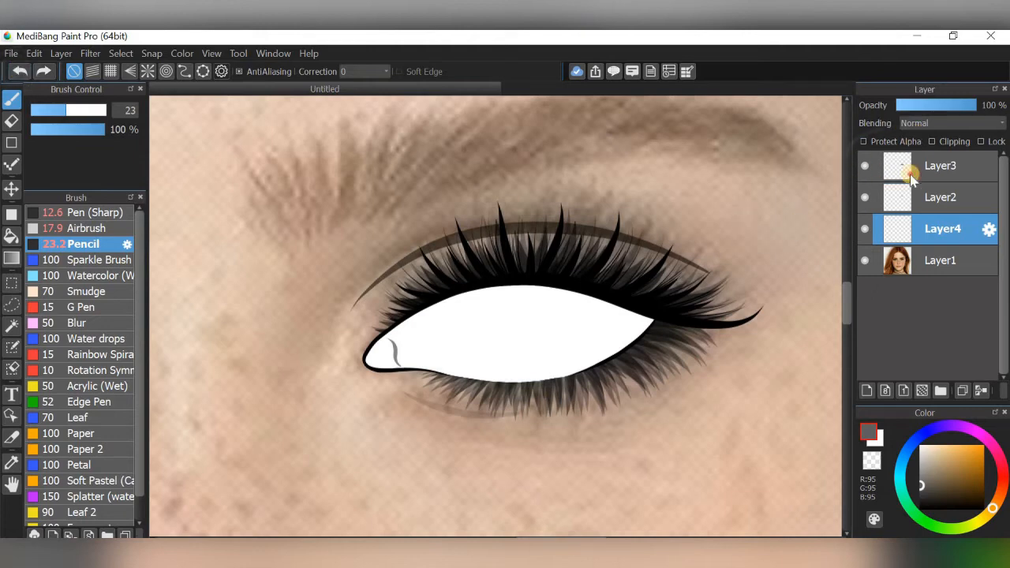
left_click(904, 143)
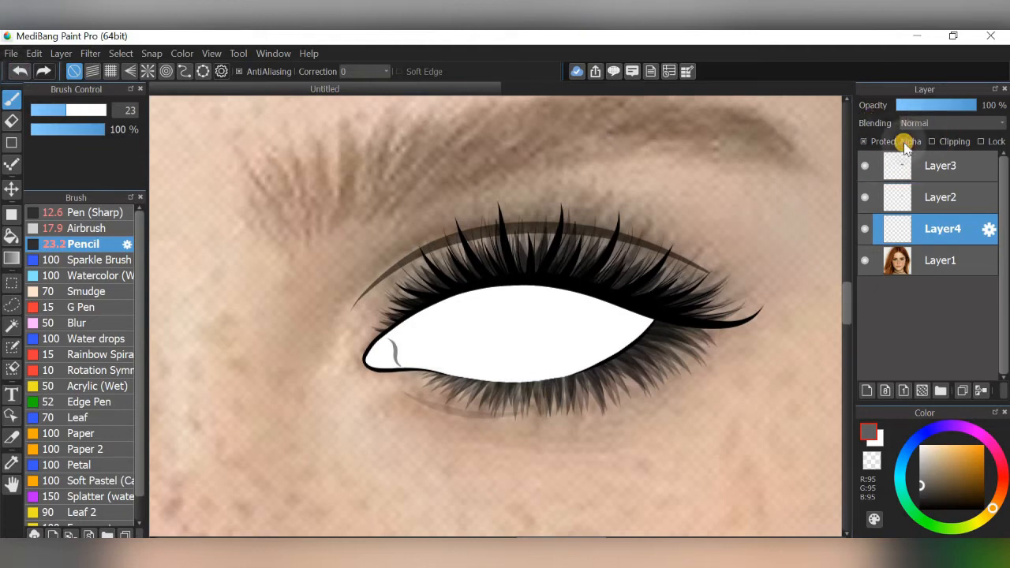
Shade the eyeball grey beneath the upper lid with the Airbrush at size 138 and 25% opacity, checking it with the photo layer hidden
left_click(50, 228)
left_click_drag(90, 116, 105, 124)
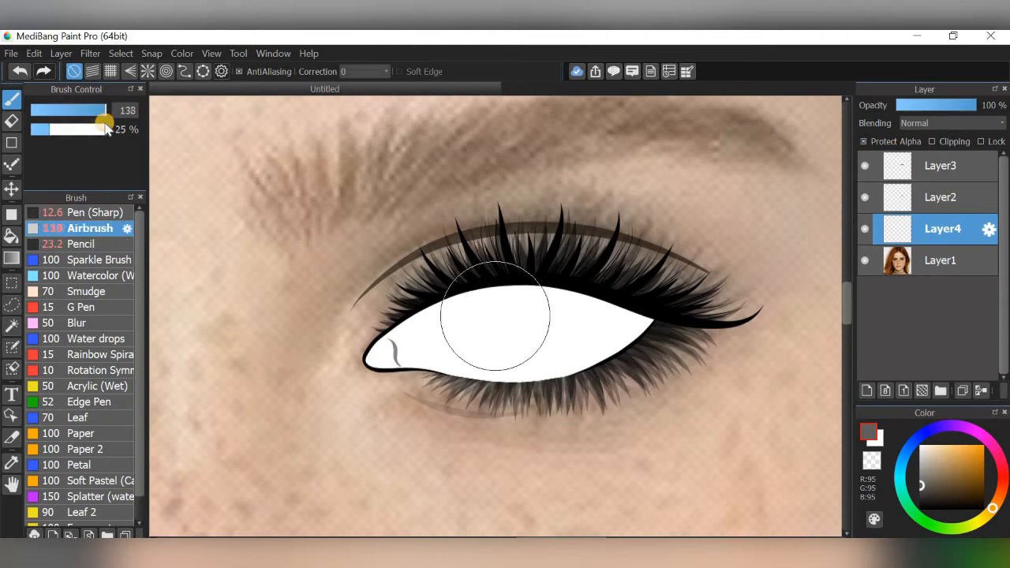
mouse_move(487, 270)
left_mouse_down()
mouse_move(277, 408)
mouse_move(733, 355)
mouse_move(732, 363)
mouse_move(295, 367)
mouse_move(450, 279)
mouse_move(733, 361)
mouse_move(730, 370)
left_mouse_up()
left_click(865, 262)
mouse_move(625, 291)
left_mouse_down()
mouse_move(487, 257)
mouse_move(718, 370)
left_mouse_up()
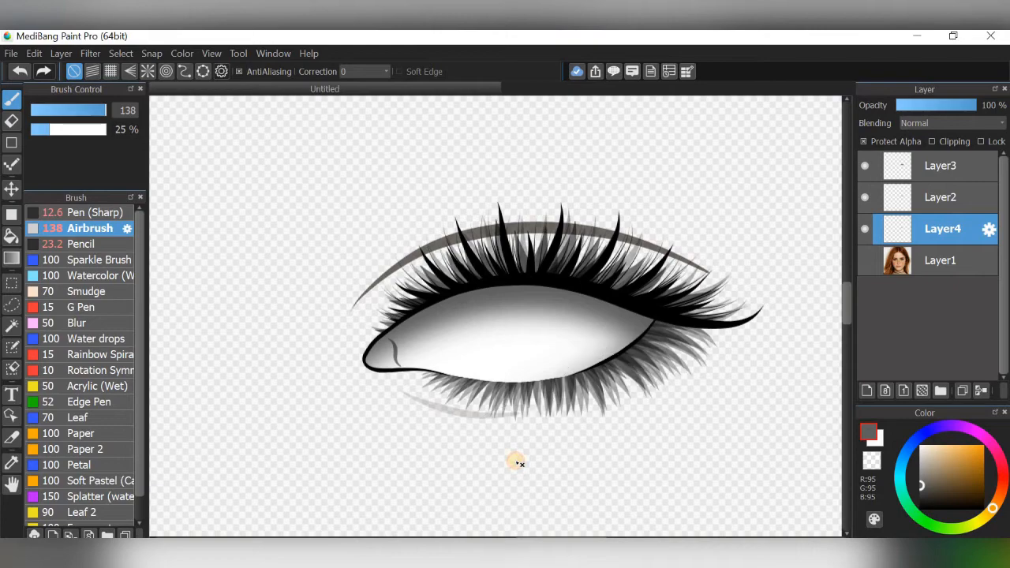
left_click(868, 259)
Set the color to dark reddish brown (RGB 63, 37, 29) and airbrush the outer and inner corners of the eyeball
left_click_drag(652, 293, 672, 286)
key("Left")
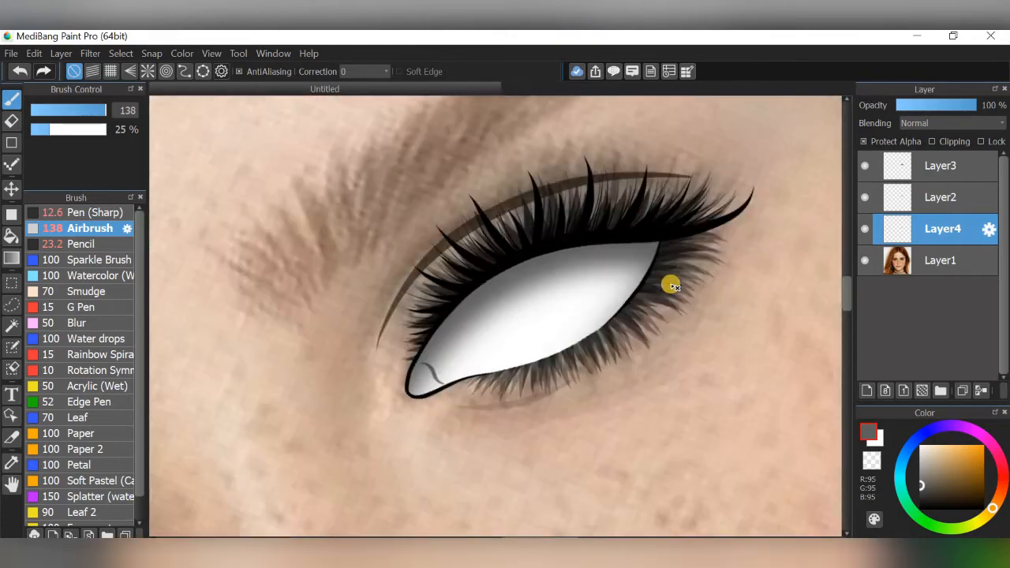
left_click(1007, 493)
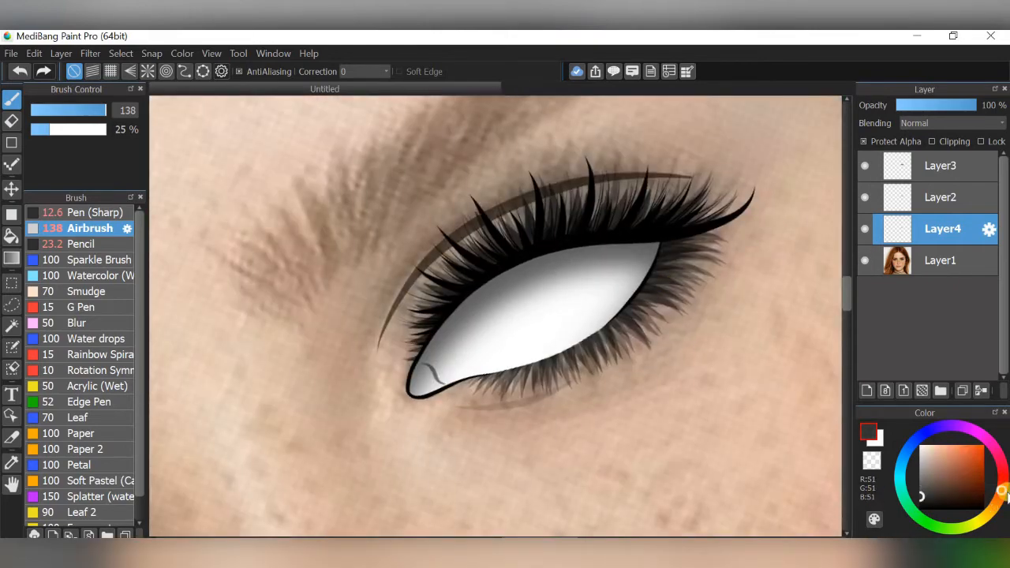
left_click(953, 493)
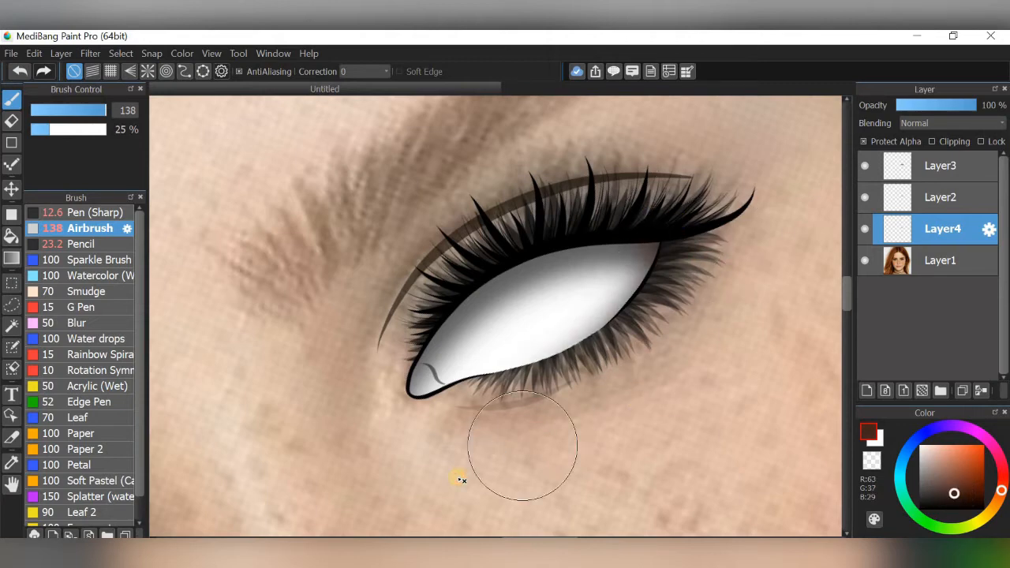
mouse_move(365, 452)
left_mouse_down()
mouse_move(410, 474)
mouse_move(562, 401)
left_mouse_up()
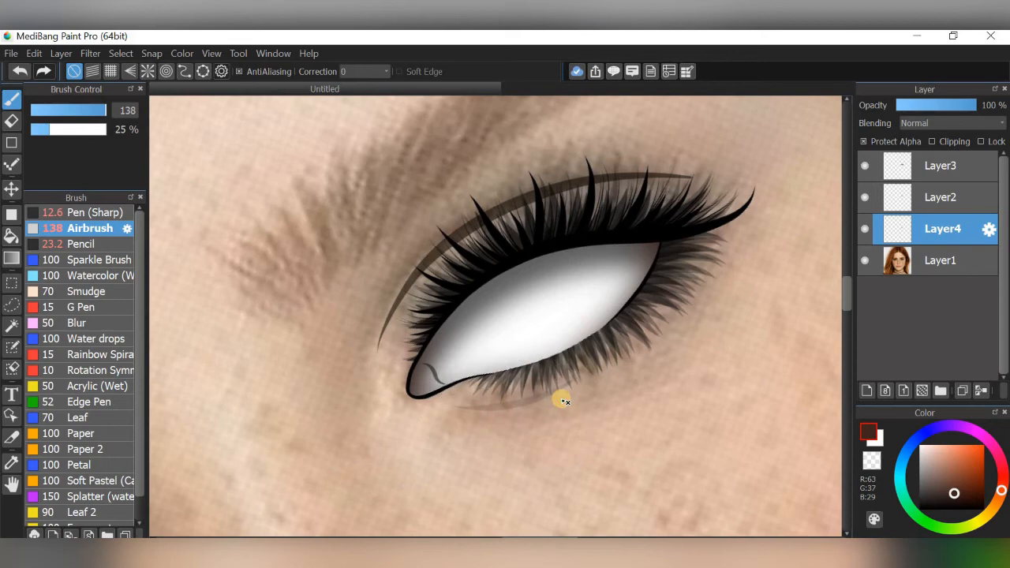
Airbrush the inner eye corner and the adjoining lower edge in pink (RGB 189, 104, 150), using size 41 and 25% opacity for the corner
left_click(950, 462)
left_click(994, 456)
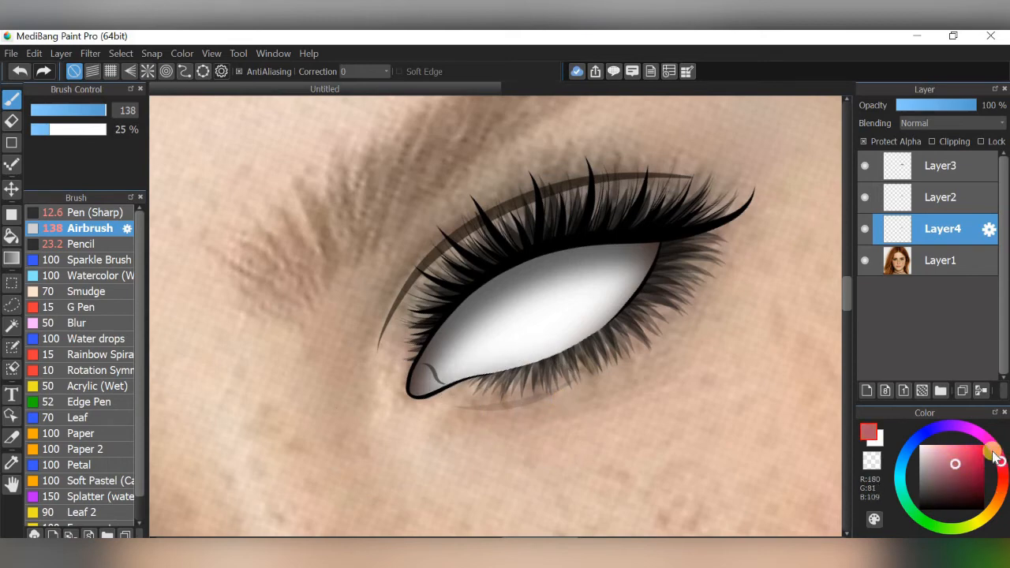
scroll(558, 333, "up", 2)
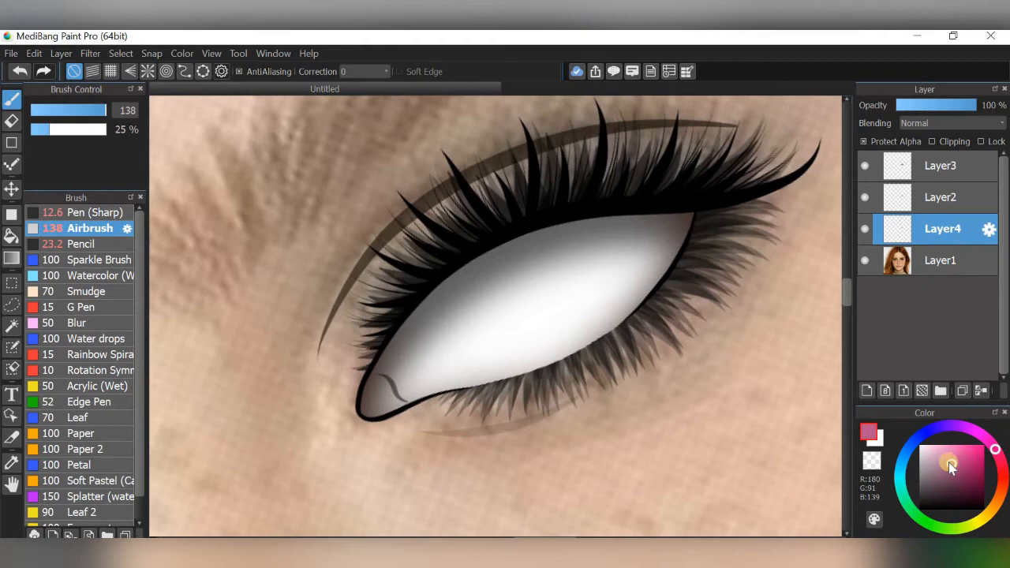
left_click(79, 113)
mouse_move(353, 407)
left_mouse_down()
mouse_move(380, 431)
mouse_move(388, 400)
mouse_move(367, 429)
mouse_move(413, 426)
mouse_move(424, 443)
mouse_move(461, 431)
mouse_move(415, 419)
mouse_move(474, 429)
left_mouse_up()
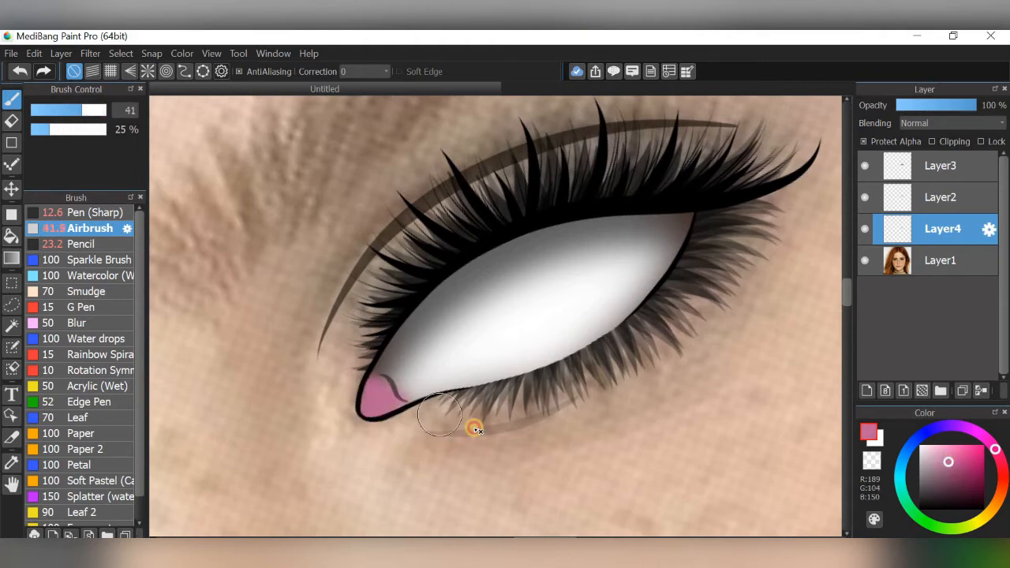
mouse_move(337, 467)
left_mouse_down()
mouse_move(419, 412)
mouse_move(613, 376)
mouse_move(468, 392)
mouse_move(751, 314)
left_mouse_up()
key("]")
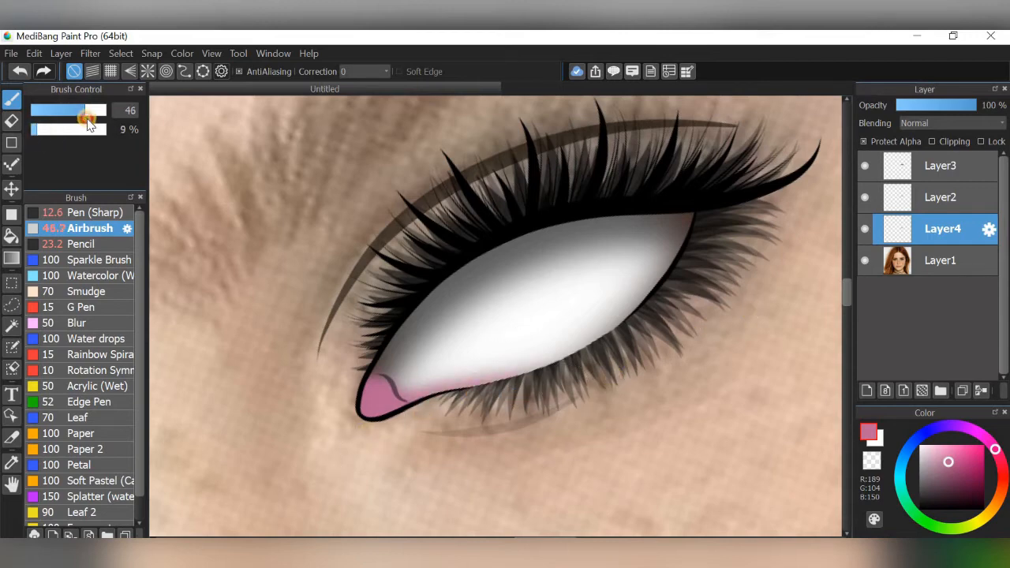
mouse_move(664, 326)
left_mouse_down()
mouse_move(379, 417)
mouse_move(301, 429)
mouse_move(701, 265)
mouse_move(370, 409)
mouse_move(305, 463)
left_mouse_up()
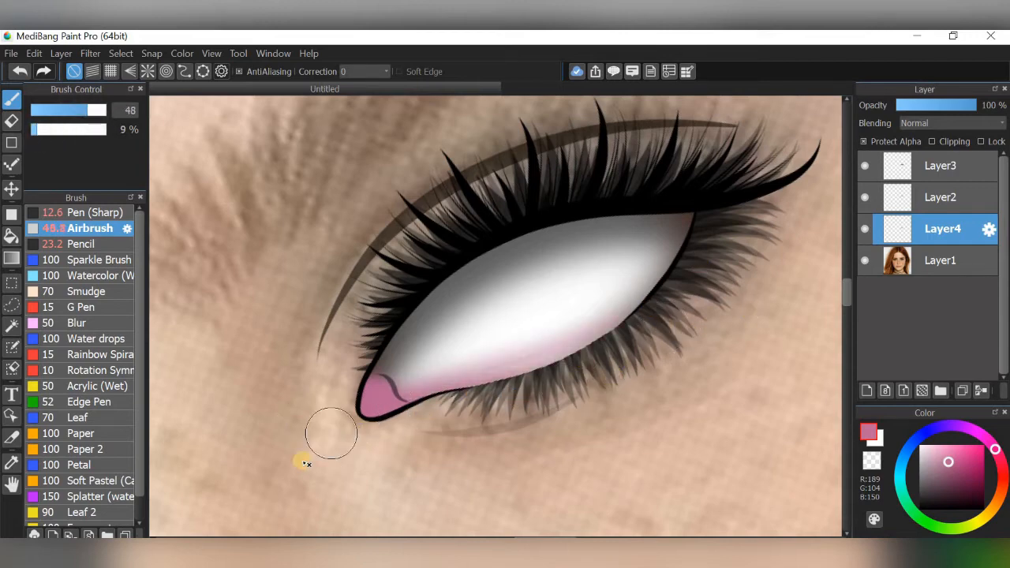
left_click(20, 71)
Tint the eyeball's lower edge faintly pink at size 97 and 1% opacity, and warm the inner corner with rose red (RGB 189, 104, 113)
left_click(31, 129)
left_click_drag(95, 117, 102, 111)
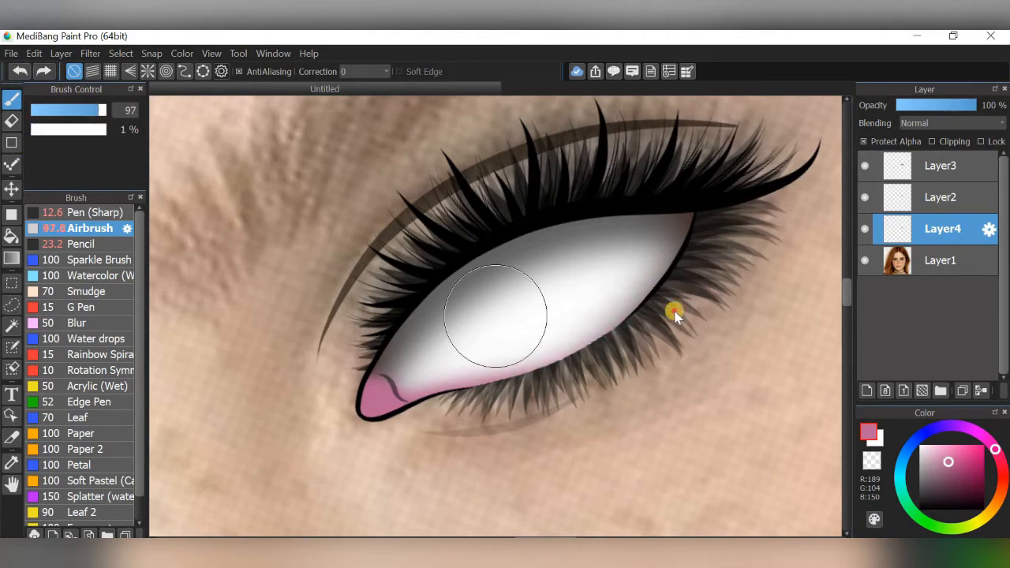
mouse_move(566, 371)
left_mouse_down()
mouse_move(339, 437)
mouse_move(557, 360)
mouse_move(451, 411)
mouse_move(665, 333)
mouse_move(319, 428)
left_mouse_up()
left_click(1003, 471)
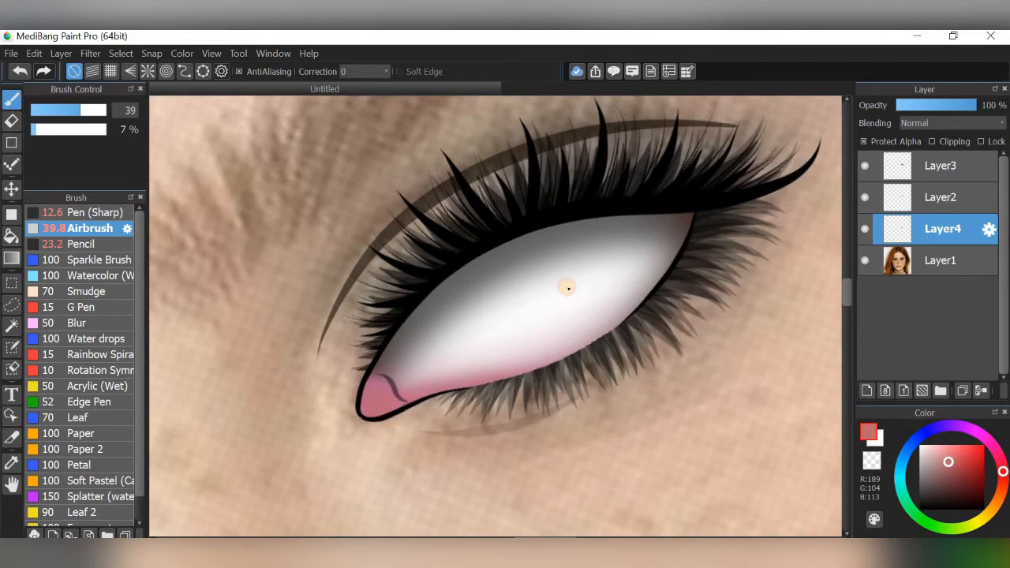
Set the color to dark red (RGB 113, 46, 53) and shade the edges of the inner corner with the Airbrush at size 20 and 7% opacity
scroll(566, 287, "up", 2)
left_click(957, 481)
scroll(639, 271, "up", 1)
left_click(60, 113)
left_click(60, 114)
left_click(66, 111)
left_click(62, 109)
mouse_move(388, 324)
left_mouse_down()
mouse_move(467, 403)
mouse_move(416, 353)
mouse_move(501, 386)
mouse_move(449, 362)
mouse_move(581, 369)
mouse_move(378, 432)
mouse_move(433, 383)
mouse_move(358, 451)
mouse_move(374, 398)
mouse_move(366, 355)
mouse_move(362, 387)
left_mouse_up()
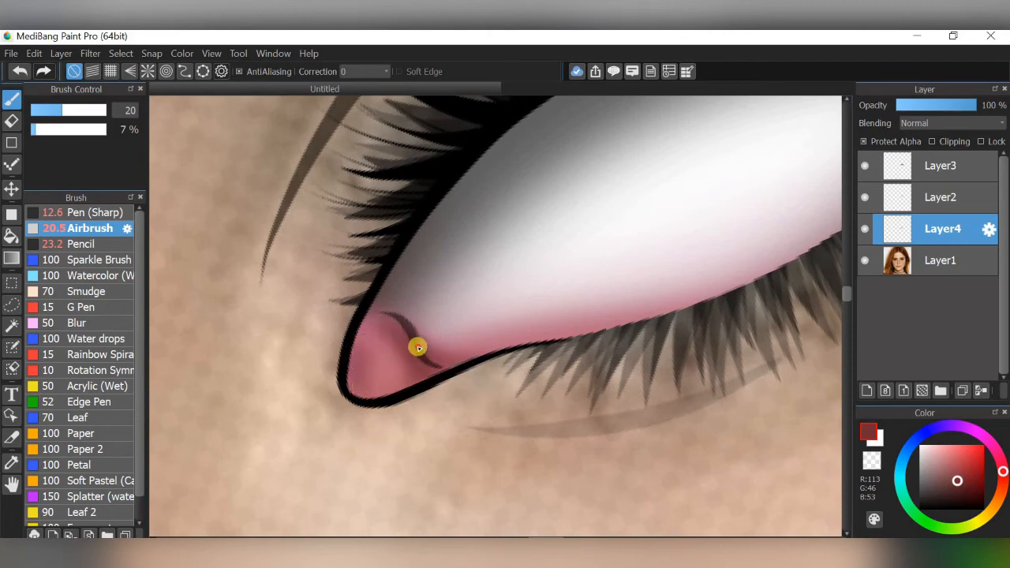
Deepen the shadows around the inner corner fold with the Airbrush at size 30, darkening the color to RGB 59, 21, 25
left_click_drag(72, 114, 77, 115)
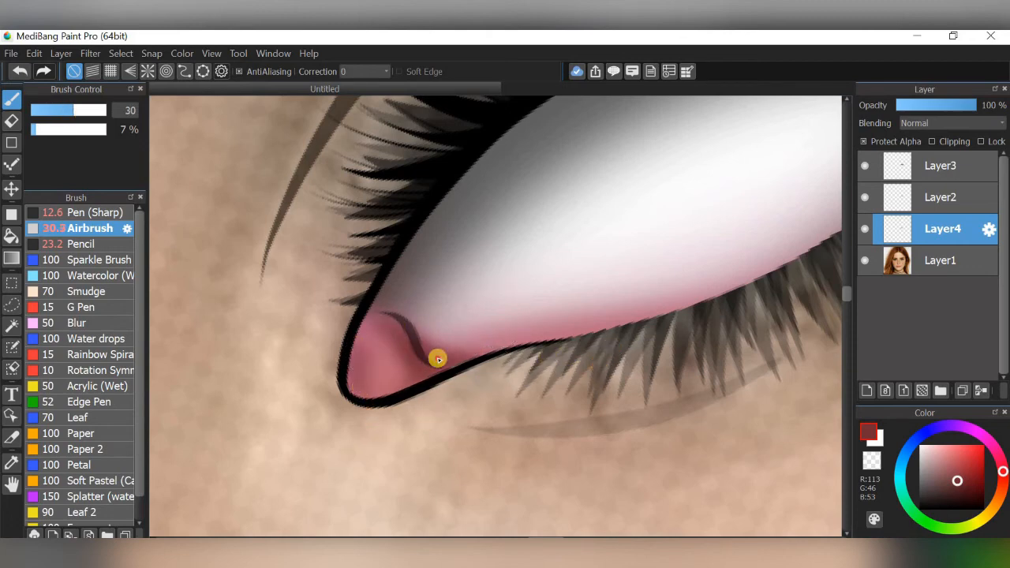
mouse_move(397, 415)
left_mouse_down()
mouse_move(363, 307)
mouse_move(381, 417)
mouse_move(502, 406)
left_mouse_up()
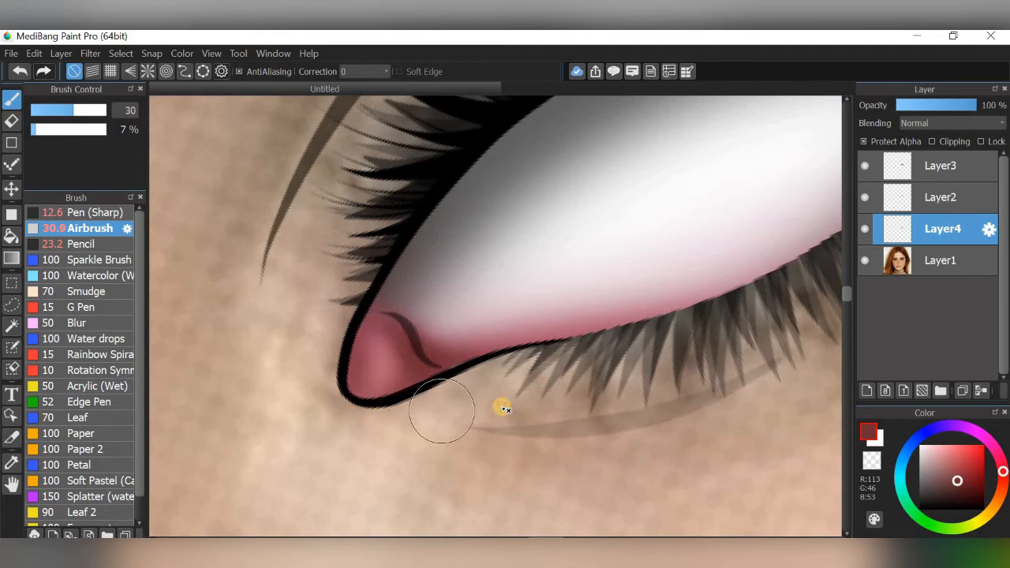
left_click(960, 495)
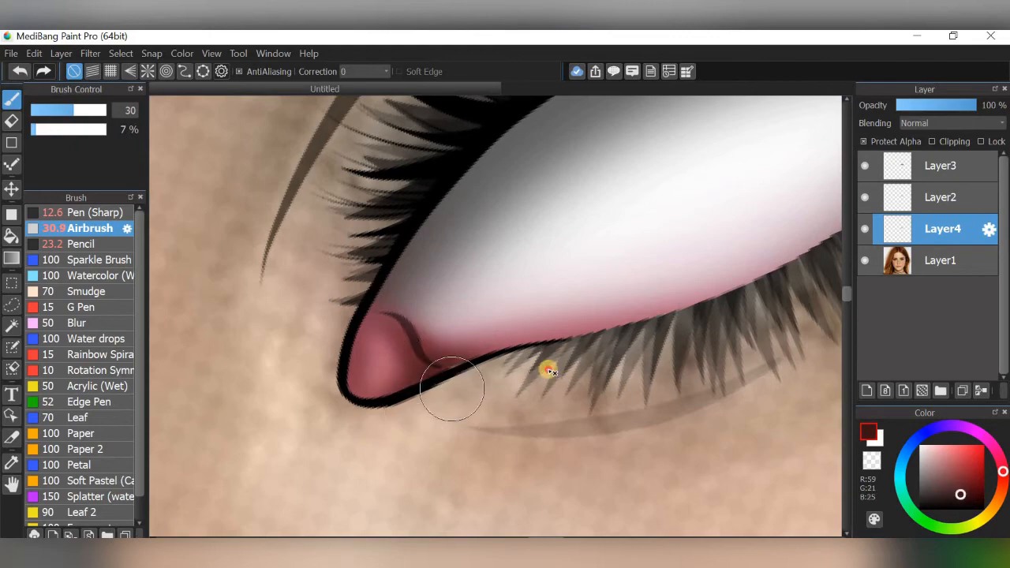
Turn off Protect Alpha on Layer4 for painting the unpainted gap along the lower lid line near the inner corner
scroll(593, 289, "up", 5)
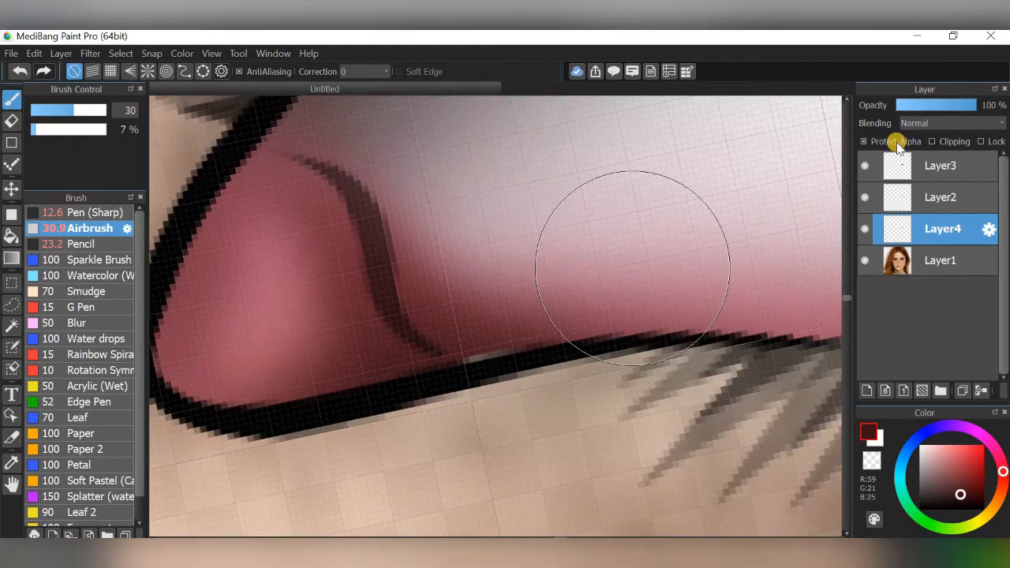
left_click(898, 147)
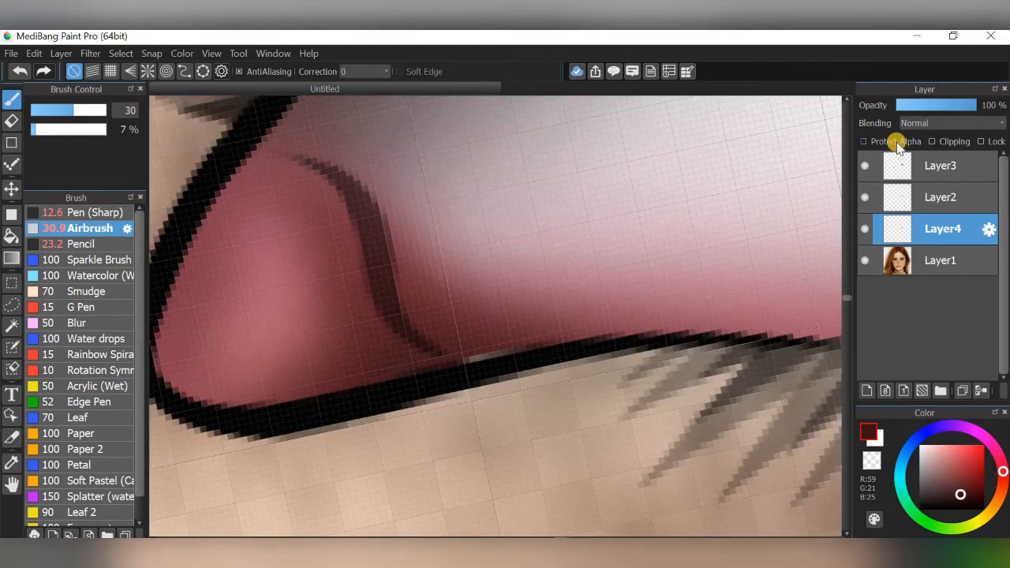
left_click(51, 247)
left_click(17, 73)
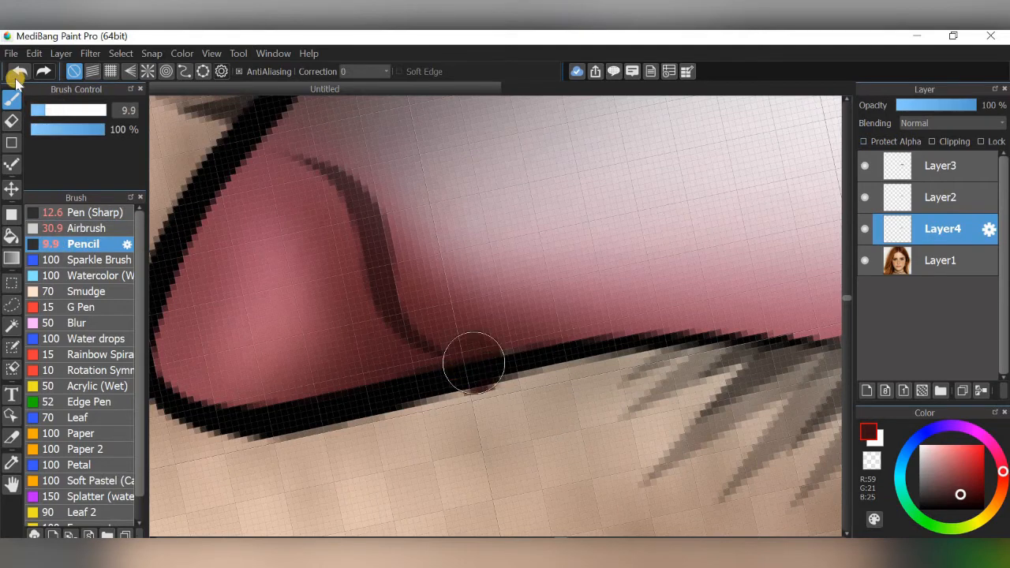
left_click(17, 73)
Fill the gap along the lower lid line near the inner corner with the Airbrush at size 4.6, and re-enable Protect Alpha
left_click(51, 228)
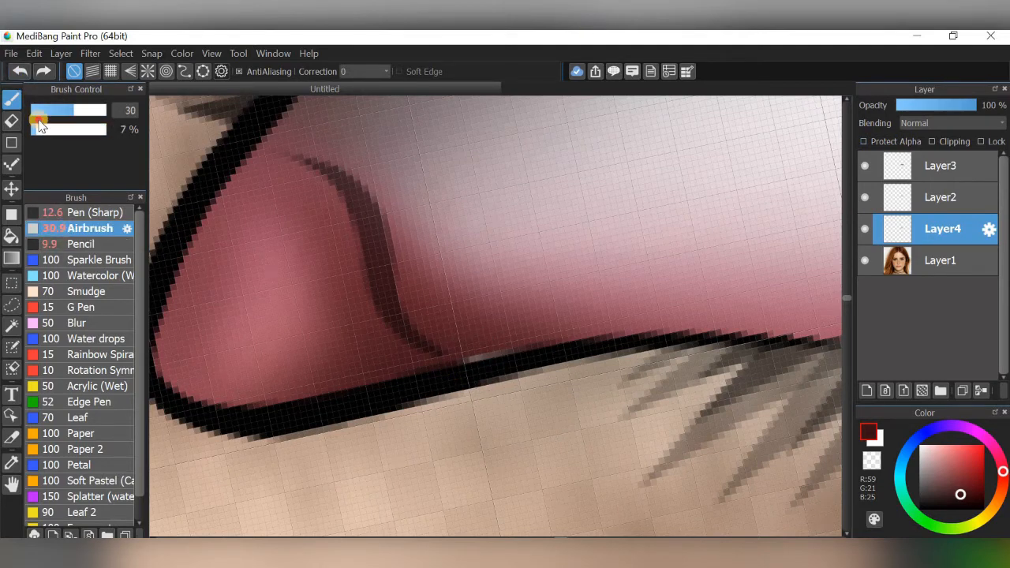
left_click_drag(521, 354, 368, 390)
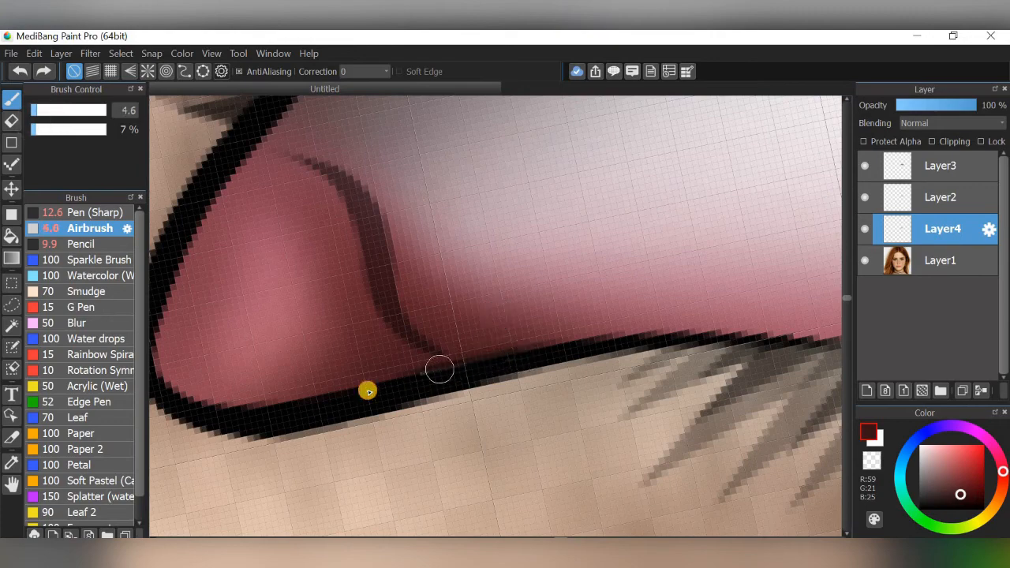
scroll(750, 254, "down", 2)
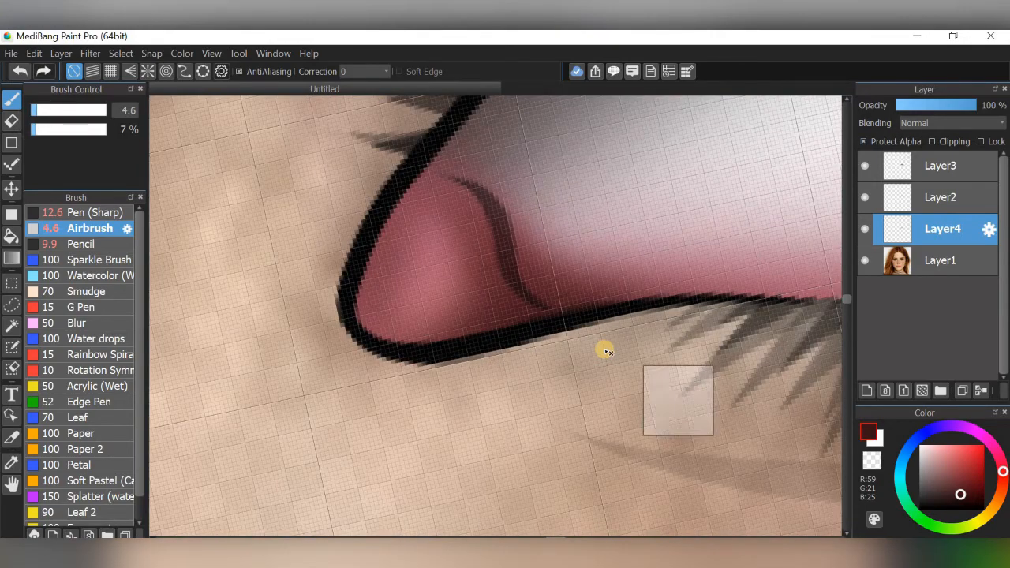
scroll(604, 347, "down", 5)
scroll(727, 286, "down", 2)
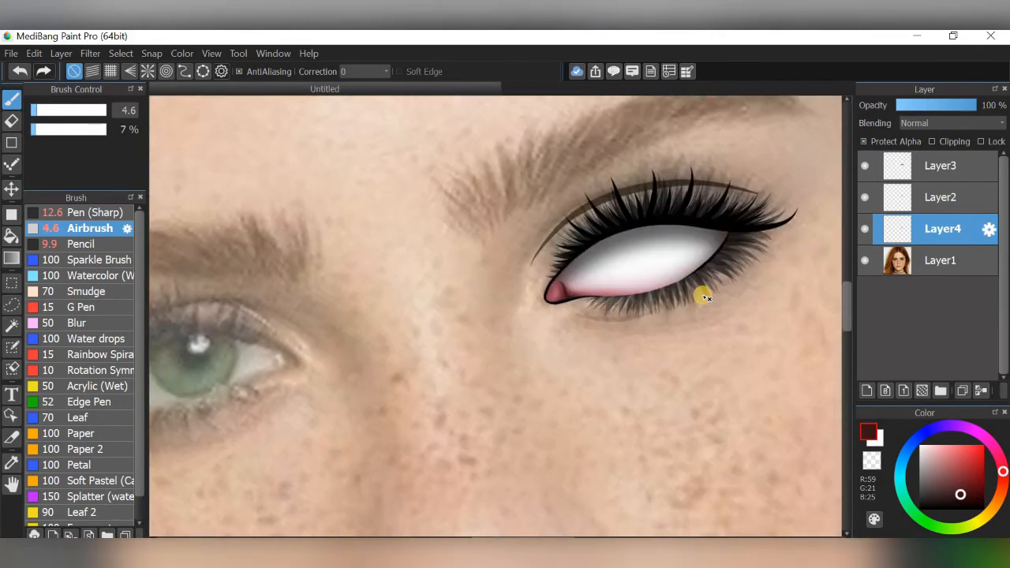
Paint a soft pink (RGB 255, 168, 176) highlight in the middle of the inner corner with the Airbrush at size 14.6
scroll(703, 293, "up", 5)
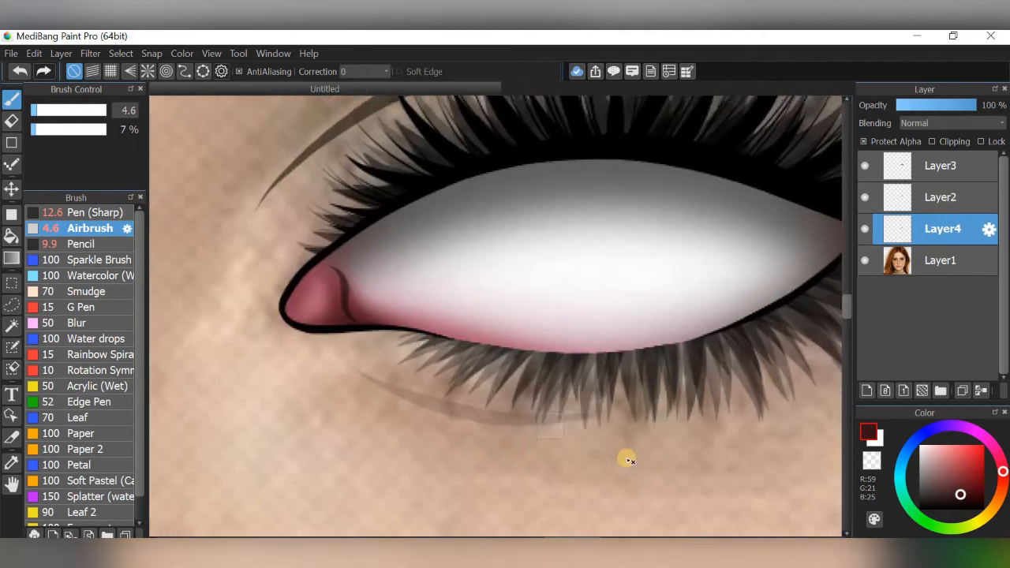
scroll(626, 457, "up", 2)
left_click(950, 457)
left_click(49, 116)
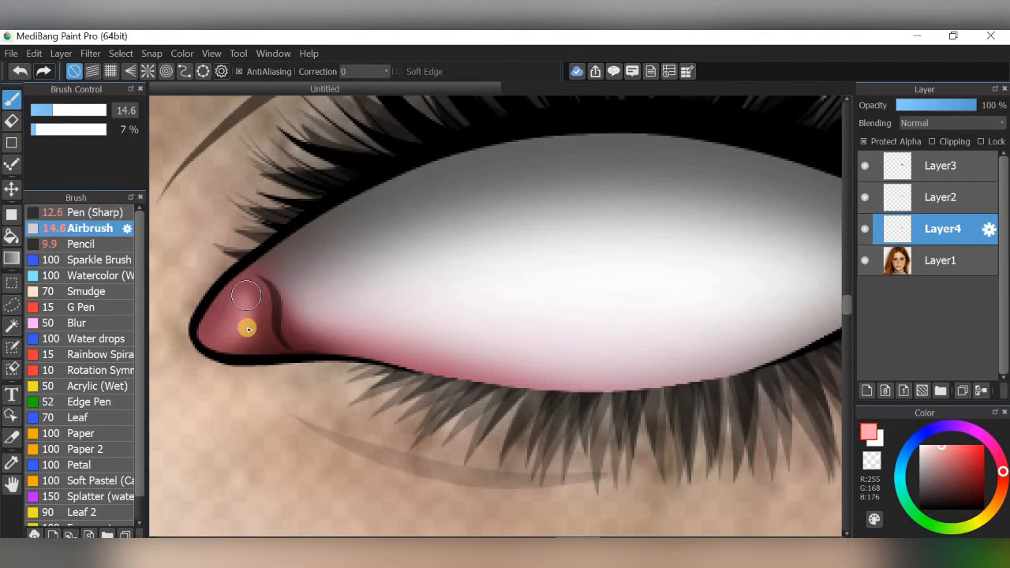
scroll(408, 234, "up", 3)
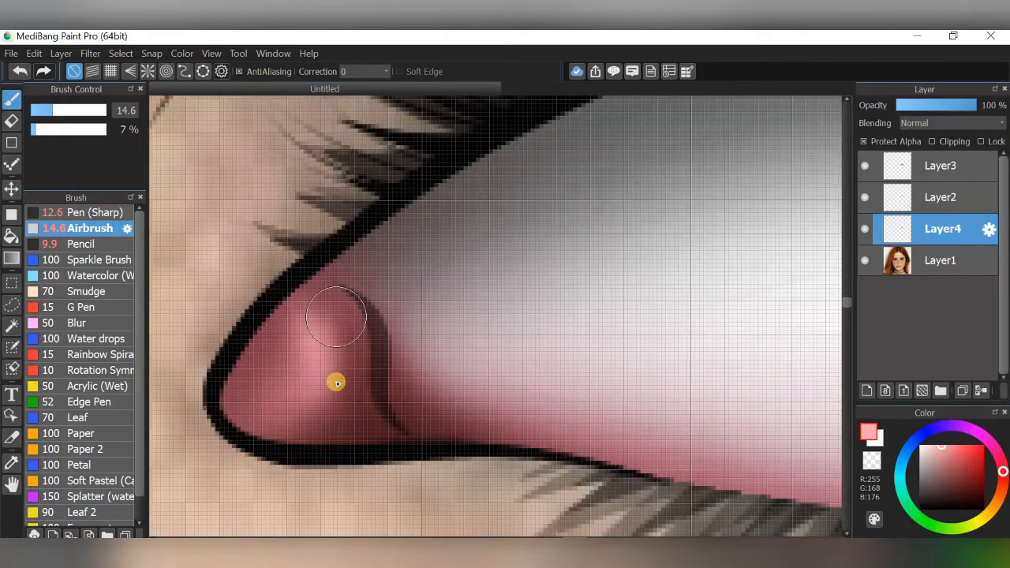
left_click_drag(336, 383, 325, 331)
Brighten the inner corner's highlight with the Airbrush at size 8.6 in pale pink (RGB 255, 210, 214)
left_click(43, 112)
left_click_drag(323, 379, 326, 357)
scroll(325, 357, "down", 3)
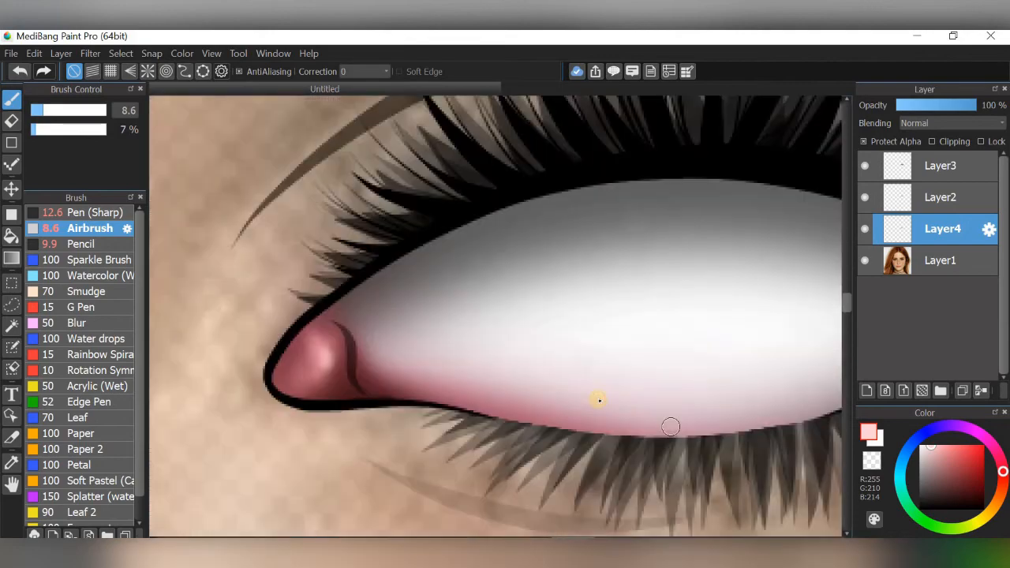
scroll(599, 400, "down", 2)
scroll(670, 269, "up", 1)
left_click_drag(713, 320, 742, 314)
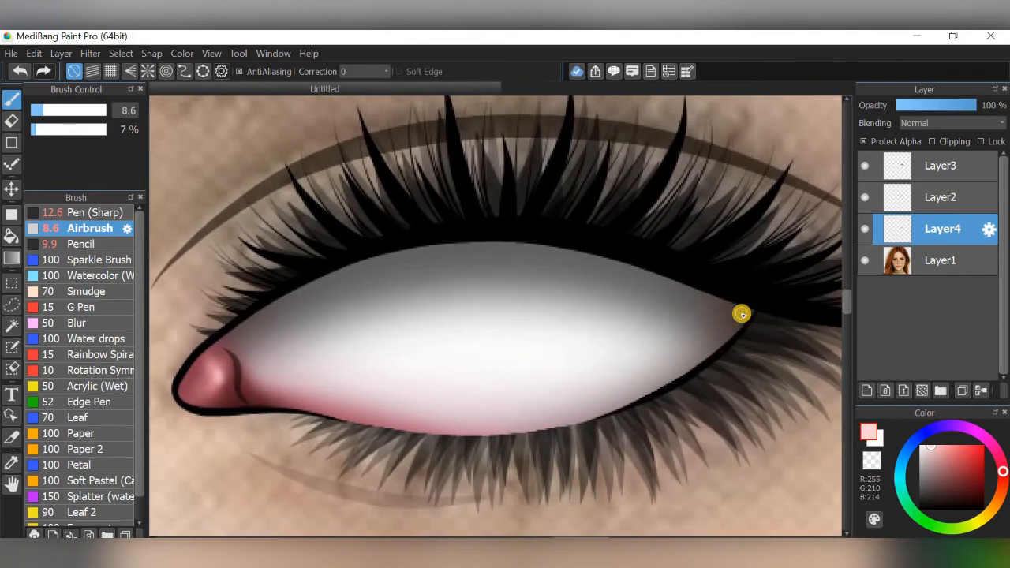
Hide Layer1 and deepen the eyeball's upper shadow with the Airbrush at size 103 and 26% opacity in dark grey (RGB 46, 46, 46)
scroll(755, 268, "down", 2)
left_click(866, 261)
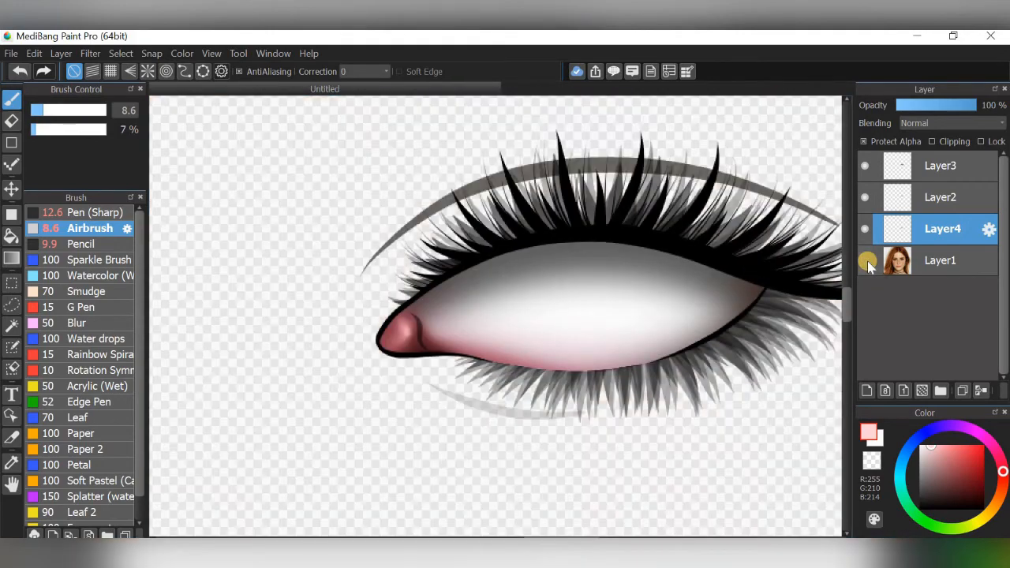
left_click(867, 499)
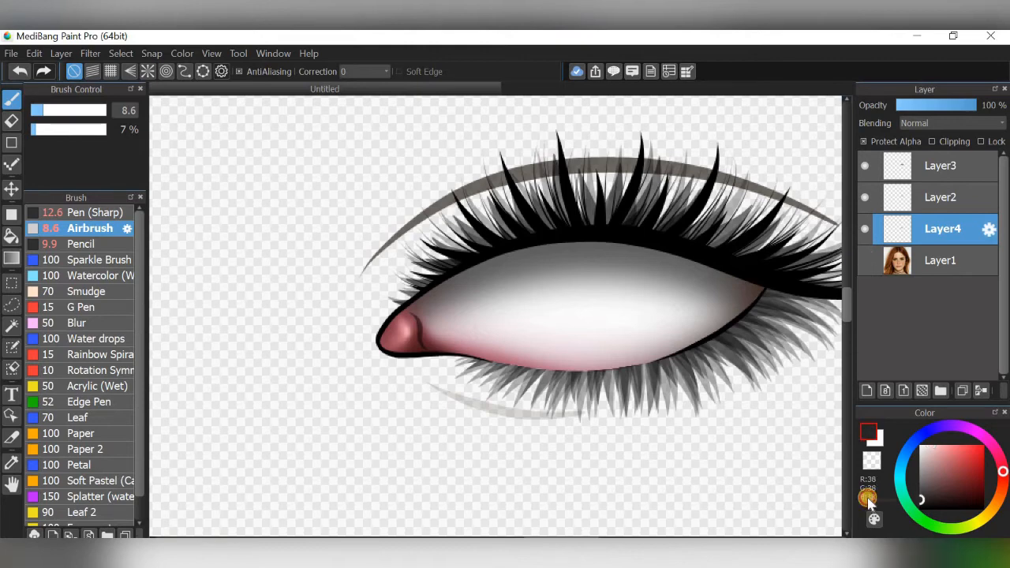
left_click_drag(88, 114, 98, 112)
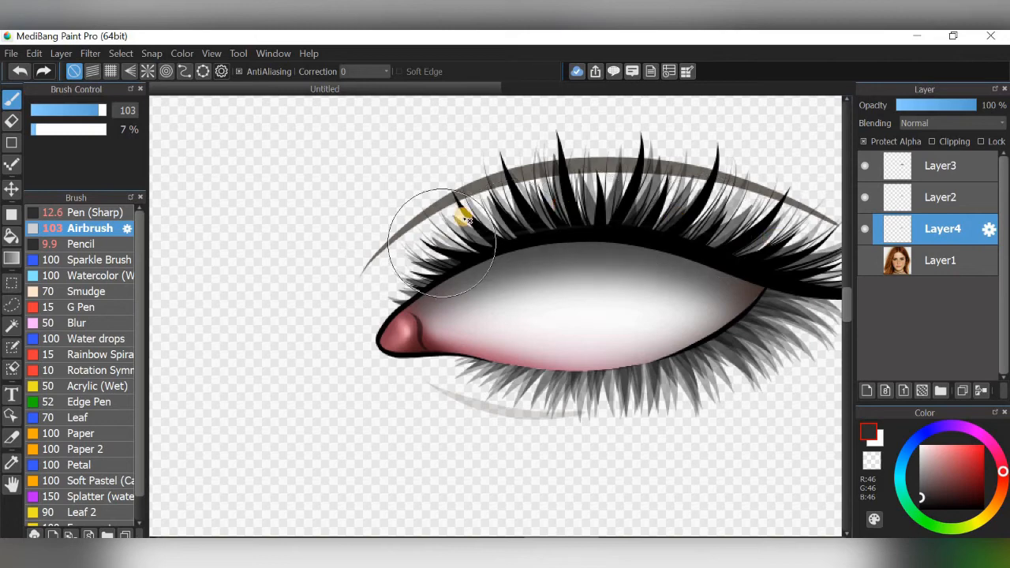
left_click(35, 129)
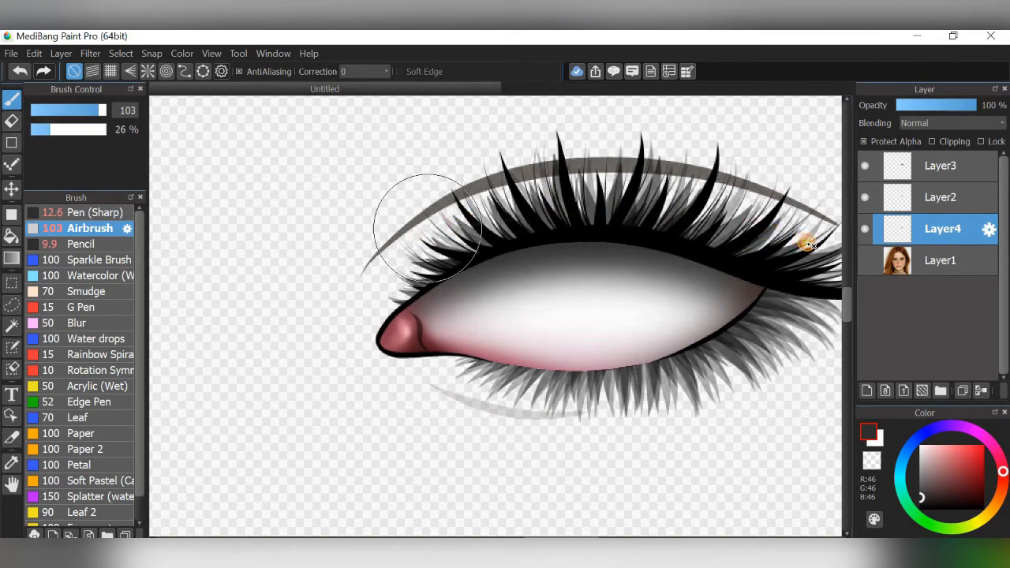
scroll(713, 218, "down", 3)
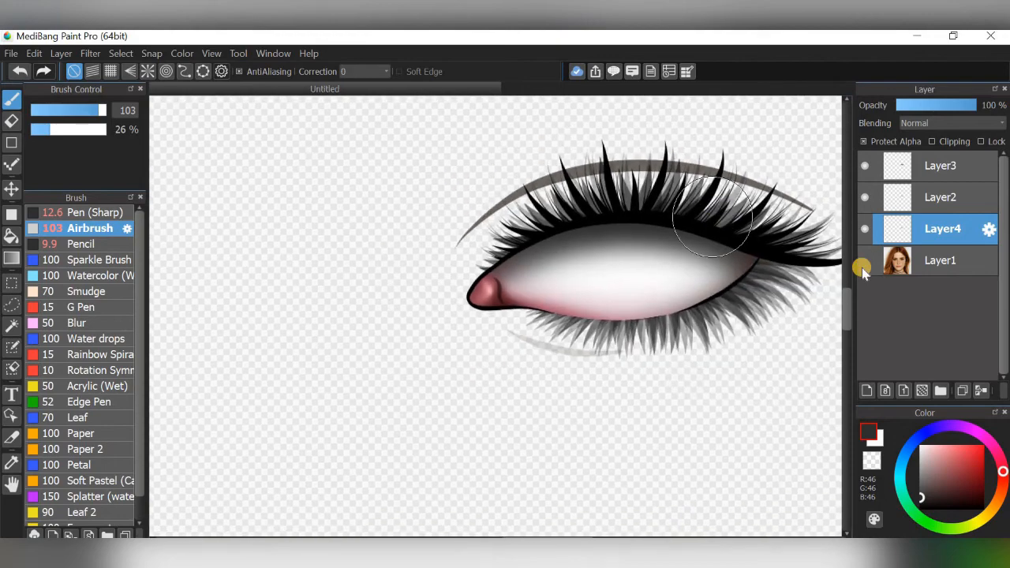
Compare the shaded eye with the portrait photo layer shown and hidden
left_click(865, 259)
scroll(792, 277, "down", 4)
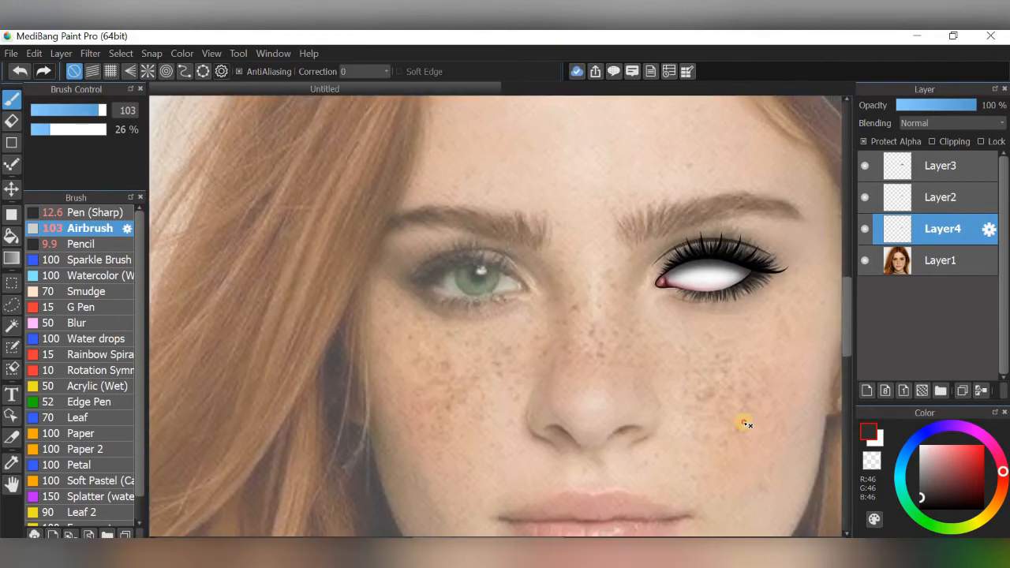
scroll(731, 437, "up", 2)
scroll(730, 436, "up", 3)
left_click(864, 259)
scroll(710, 217, "down", 3)
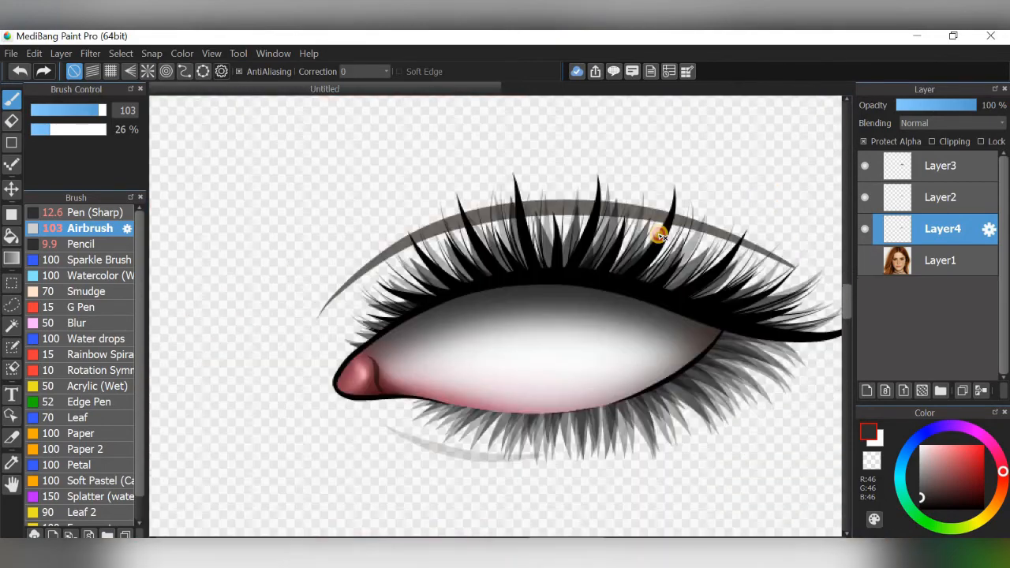
scroll(747, 250, "down", 1)
scroll(754, 269, "up", 1)
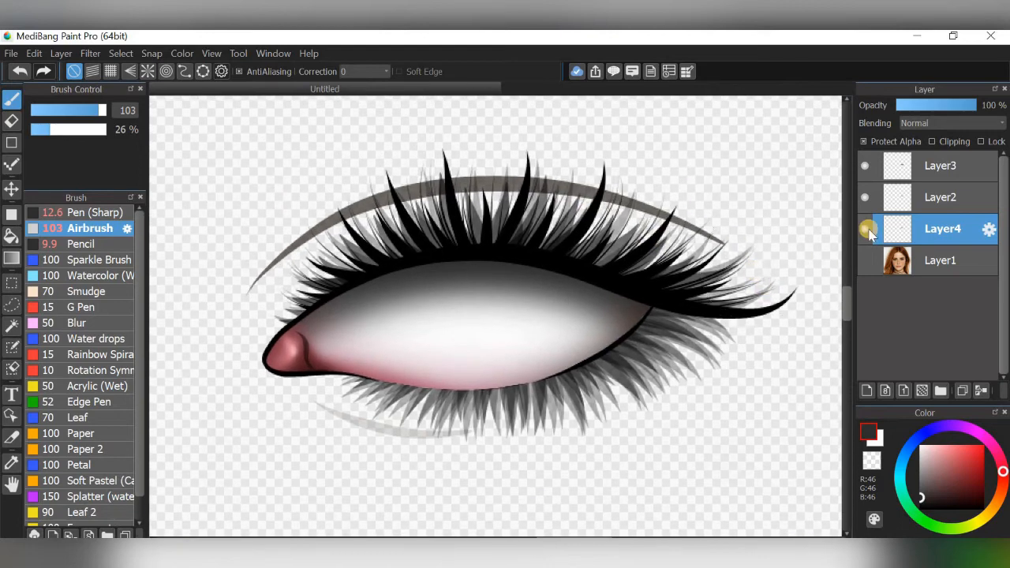
Hide Layer4 over the visible photo and fit a circular snap guide around the photo's iris
left_click(865, 228)
left_click(865, 260)
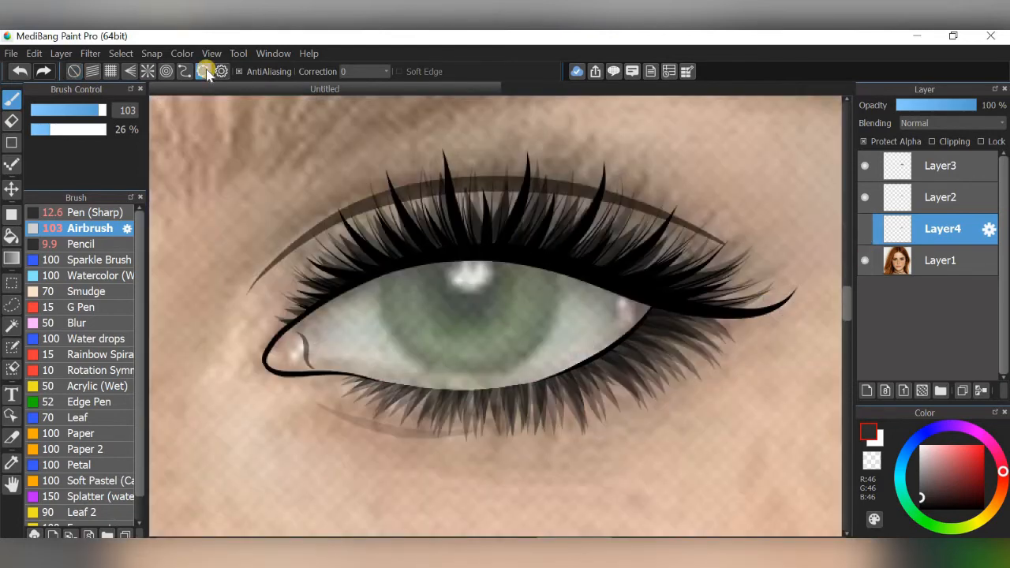
left_click(187, 71)
mouse_move(474, 305)
left_mouse_down()
mouse_move(523, 353)
mouse_move(561, 376)
left_mouse_up()
key("ctrl+t")
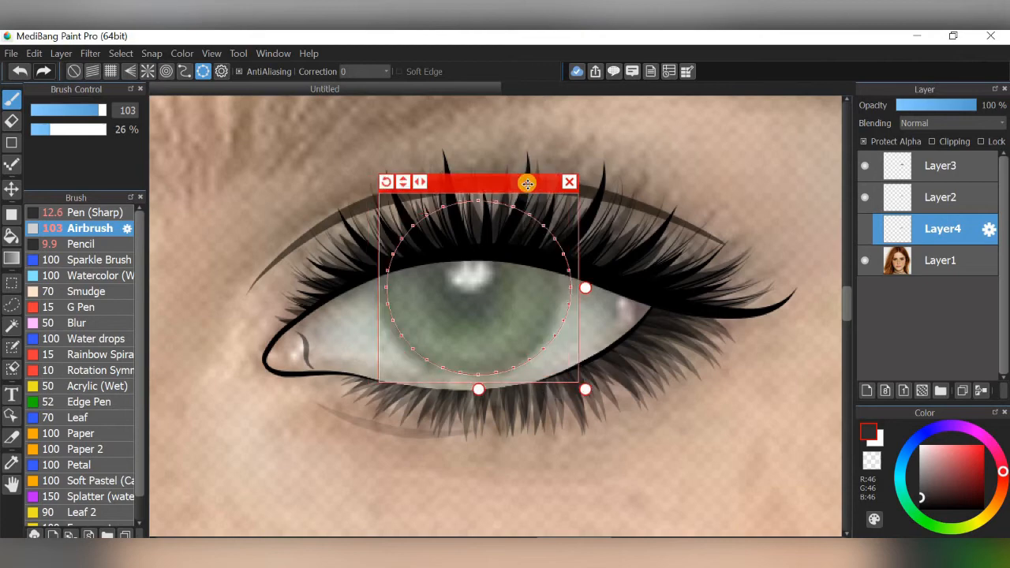
left_click_drag(527, 184, 526, 183)
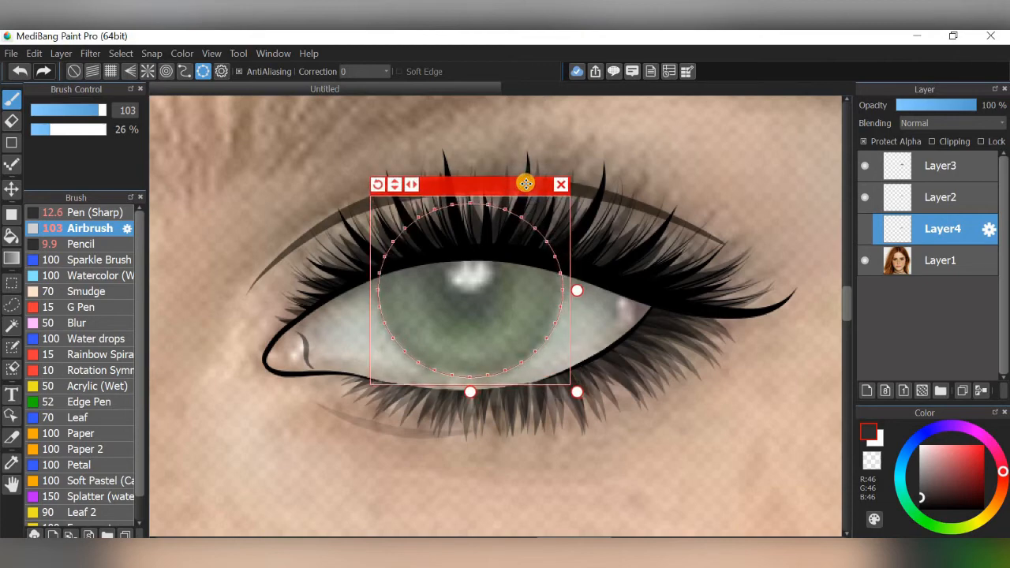
Set Layer1's opacity to 100% and sample the iris green, adjusting the color to RGB 37, 76, 15
left_click(917, 263)
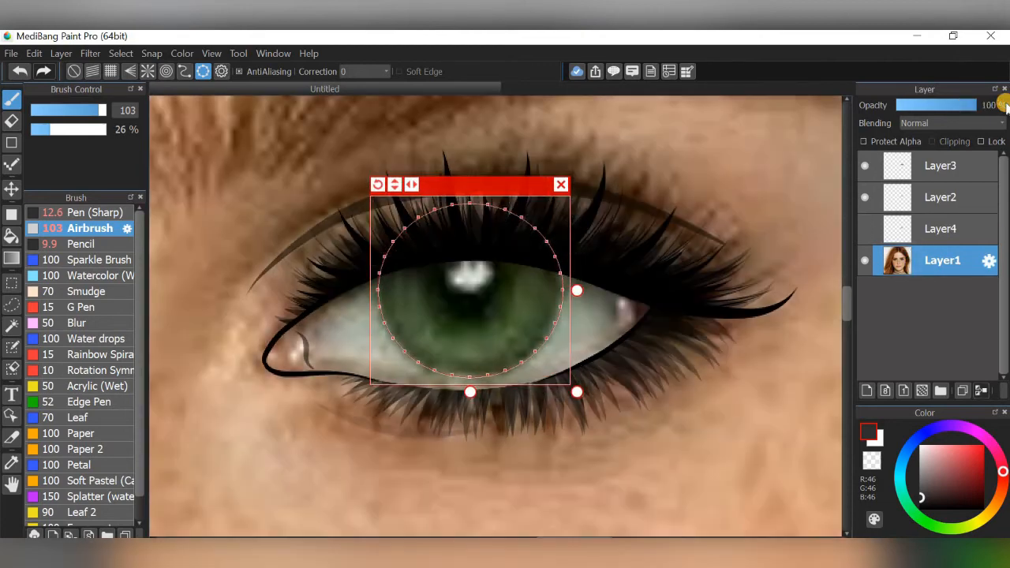
left_click(9, 463)
left_click(456, 330)
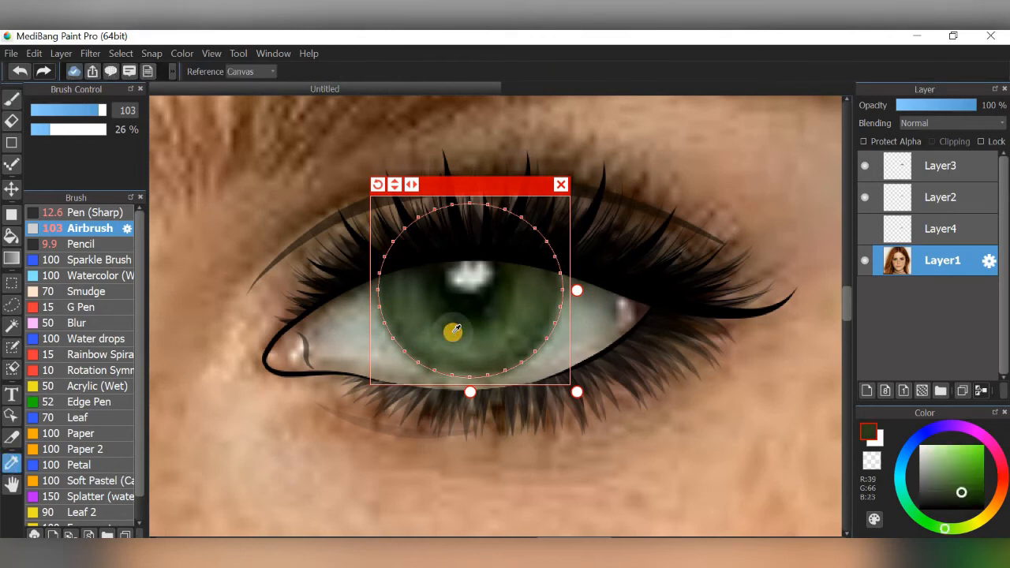
left_click(971, 491)
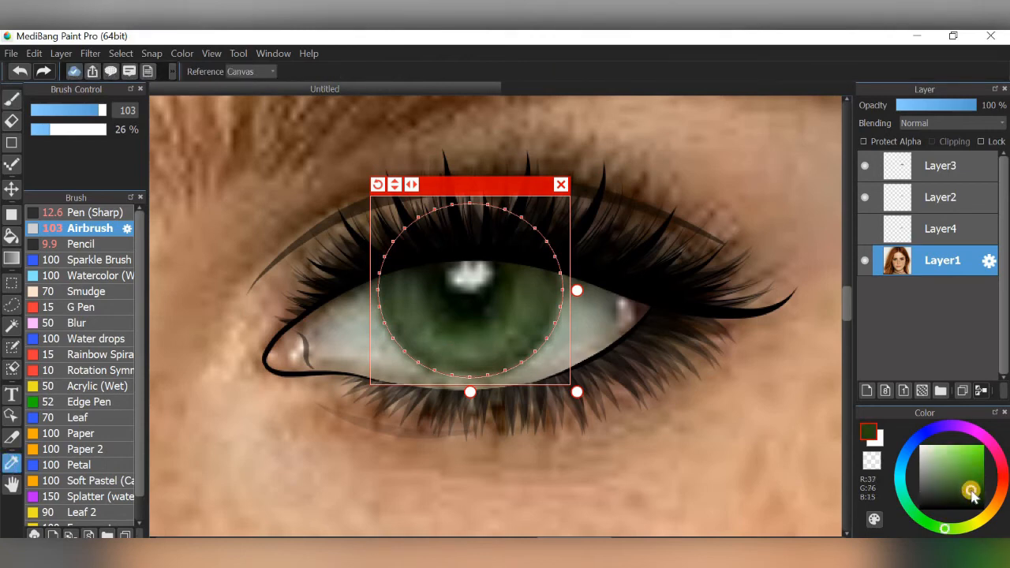
Add a new layer above Layer4, trace the iris outline along the guide with the Pencil at size 4.3, and remove the guide
left_click(9, 99)
left_click(51, 243)
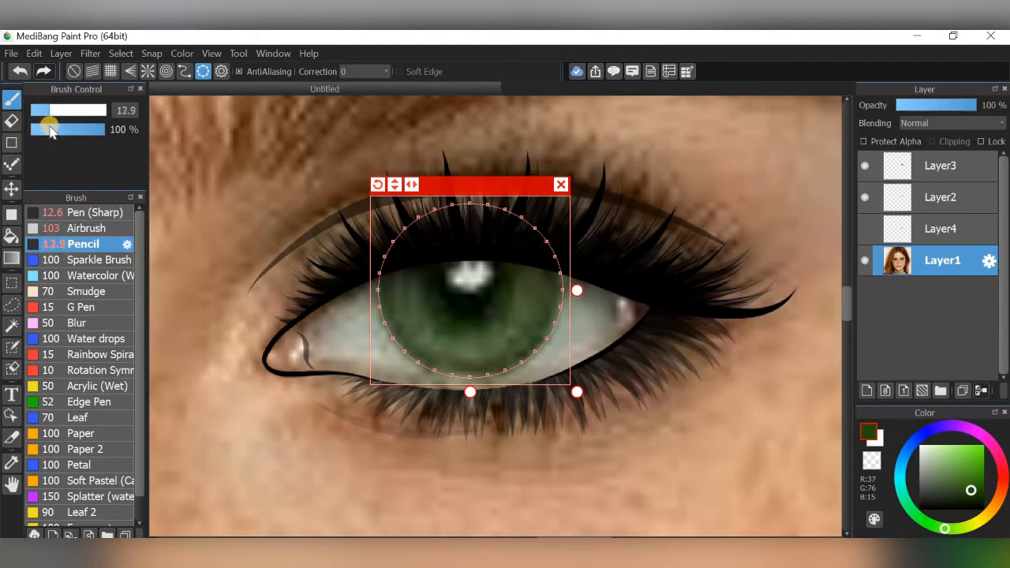
left_click(920, 230)
left_click(866, 390)
mouse_move(388, 305)
left_mouse_down()
mouse_move(407, 347)
mouse_move(514, 354)
mouse_move(561, 317)
mouse_move(565, 271)
left_mouse_up()
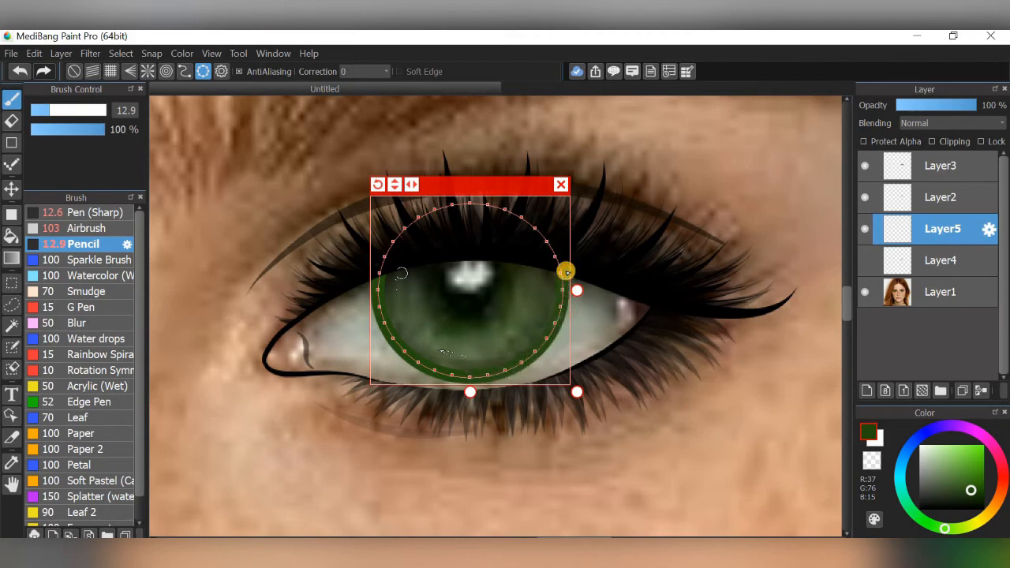
left_click(20, 71)
left_click(41, 111)
left_click(34, 111)
left_click_drag(522, 357, 567, 284)
left_click(562, 185)
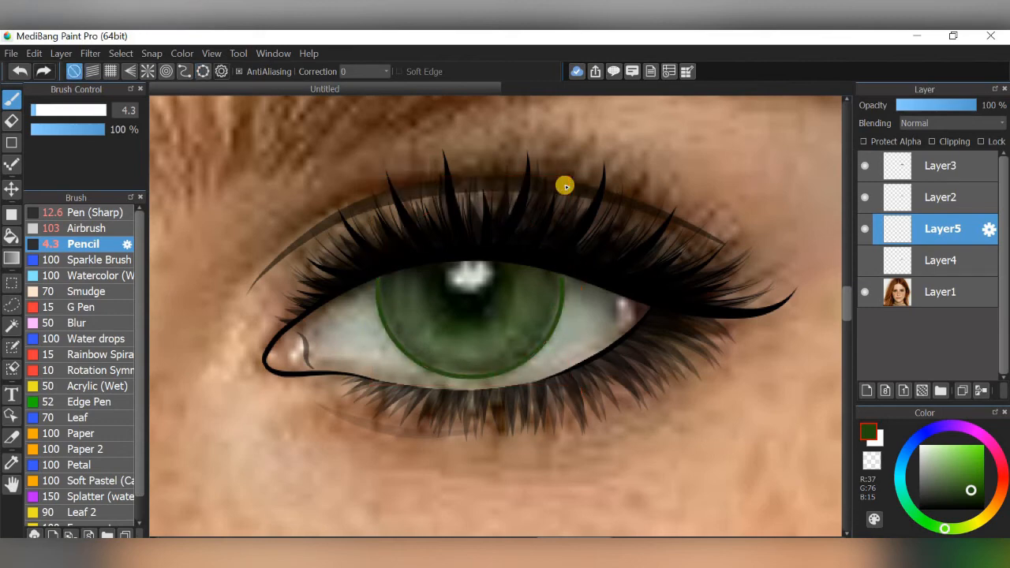
Trace the pupil outline in black on a new layer above Layer5, using a circular snap guide and the Pencil at size 4.3
left_click(203, 71)
left_click_drag(581, 401, 516, 325)
left_click(868, 391)
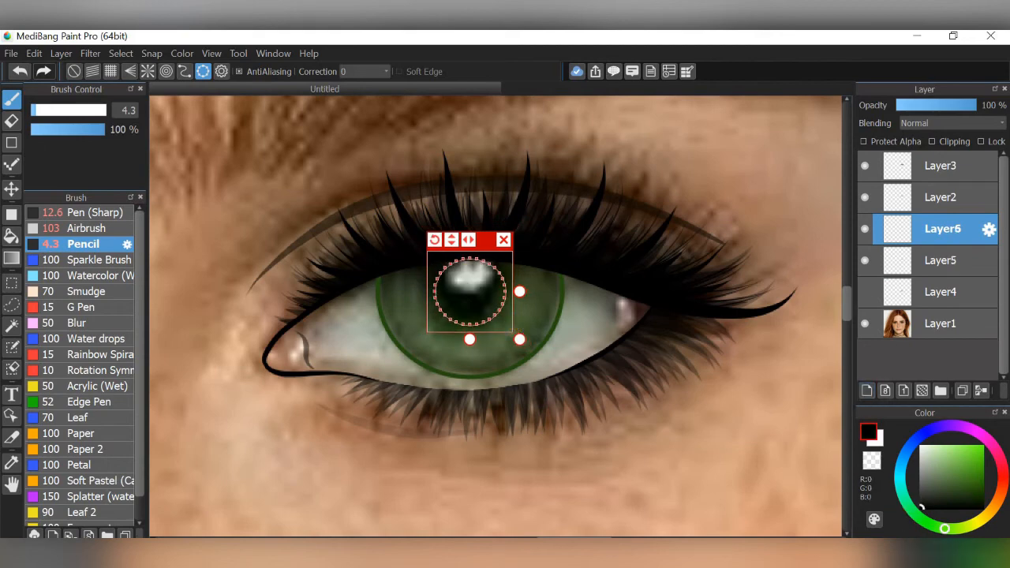
mouse_move(519, 292)
left_mouse_down()
mouse_move(454, 267)
mouse_move(439, 291)
left_mouse_up()
left_click(504, 240)
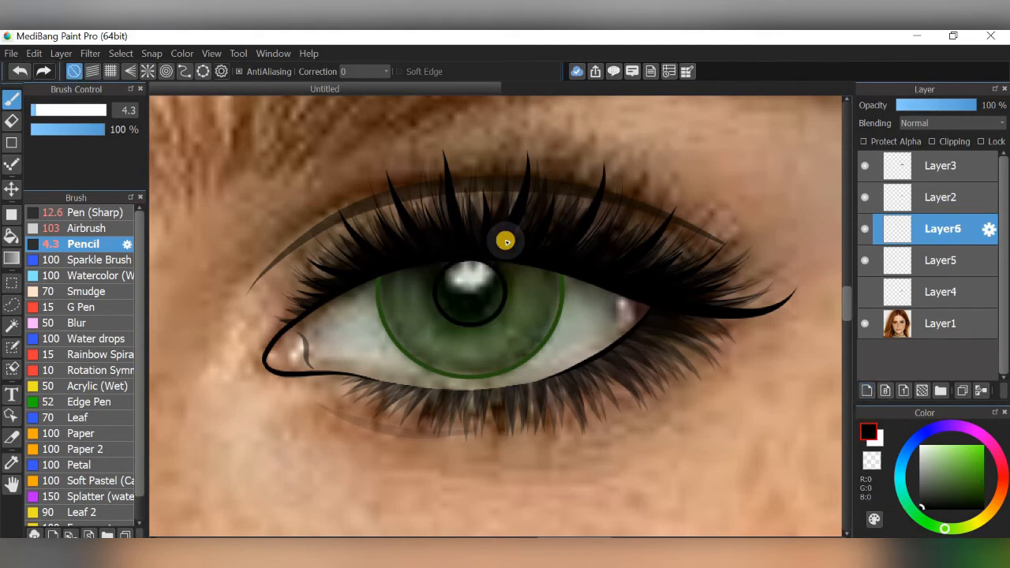
Hide the photo layer and sample the green of the iris outline as the Pencil color
left_click(866, 323)
scroll(636, 256, "up", 3)
scroll(636, 256, "up", 2)
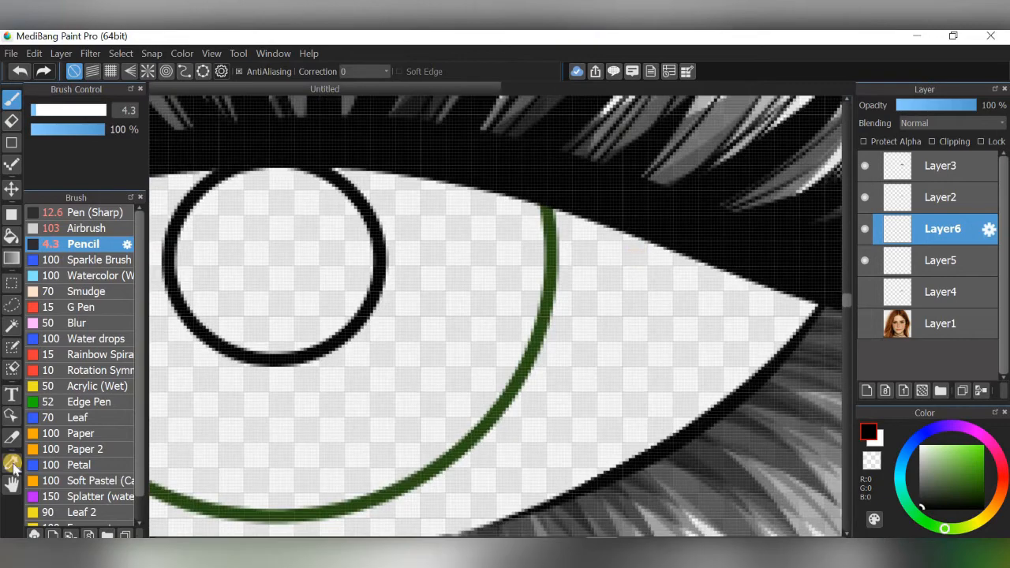
left_click(11, 464)
key("b")
Fill the iris with solid green on Layer5 using the Pencil at size 37
left_click(930, 291)
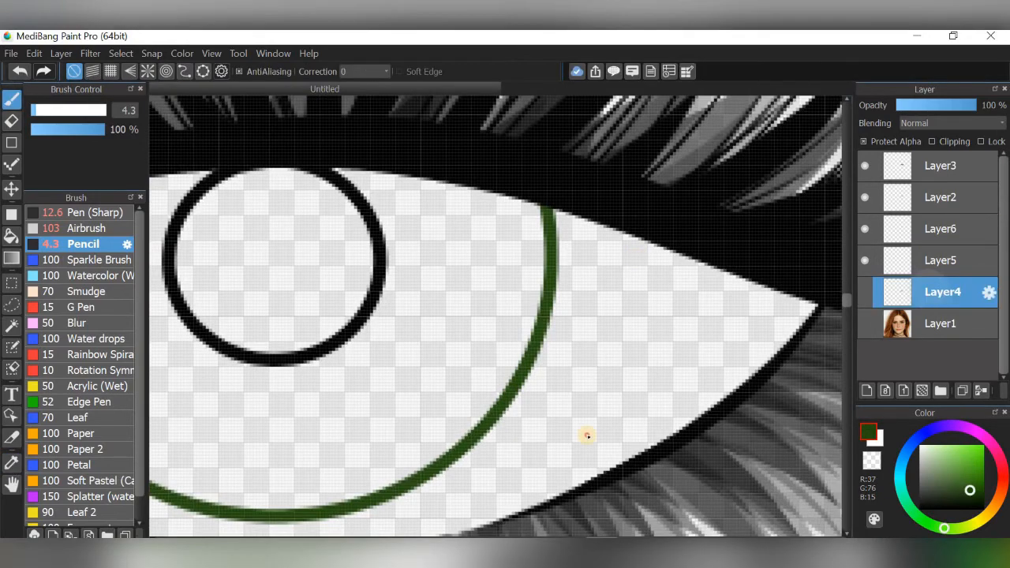
left_click(931, 260)
scroll(652, 410, "down", 2)
left_click(76, 111)
left_click_drag(595, 276, 604, 268)
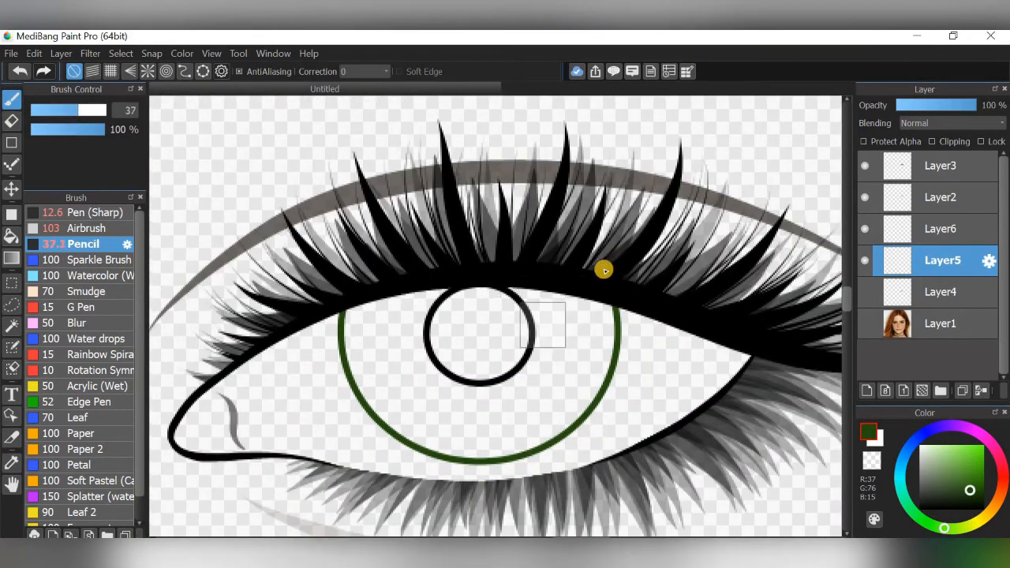
scroll(604, 268, "up", 1)
mouse_move(460, 256)
left_mouse_down()
mouse_move(418, 290)
mouse_move(404, 270)
mouse_move(405, 317)
mouse_move(396, 267)
mouse_move(397, 314)
mouse_move(398, 288)
mouse_move(432, 365)
mouse_move(476, 390)
mouse_move(454, 389)
mouse_move(529, 403)
left_mouse_up()
mouse_move(528, 277)
left_mouse_down()
mouse_move(651, 259)
mouse_move(680, 297)
mouse_move(654, 355)
mouse_move(598, 406)
mouse_move(529, 407)
mouse_move(605, 387)
left_mouse_up()
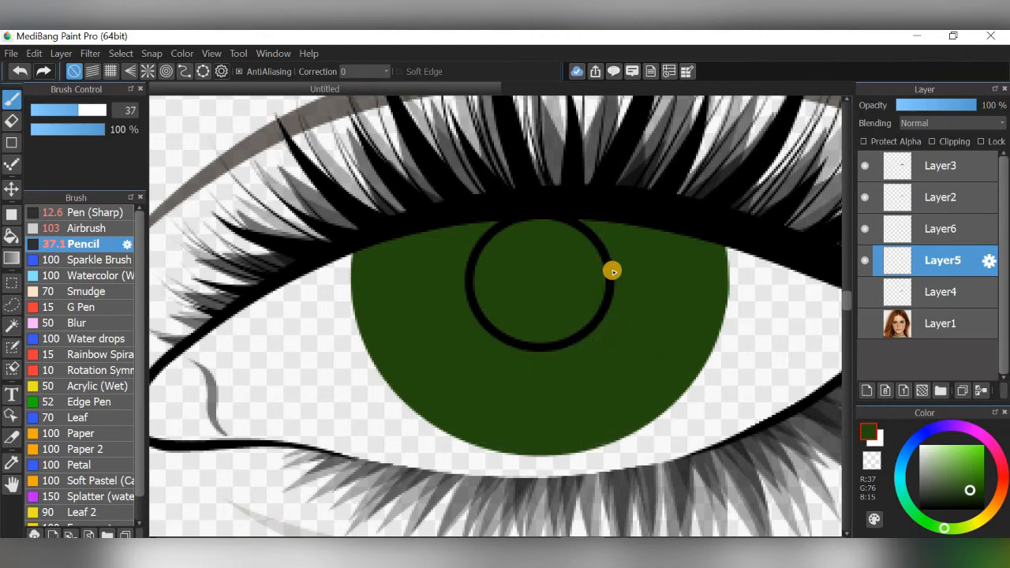
Fill the pupil with solid black on Layer6 using the Pencil at size 37
left_click(915, 290)
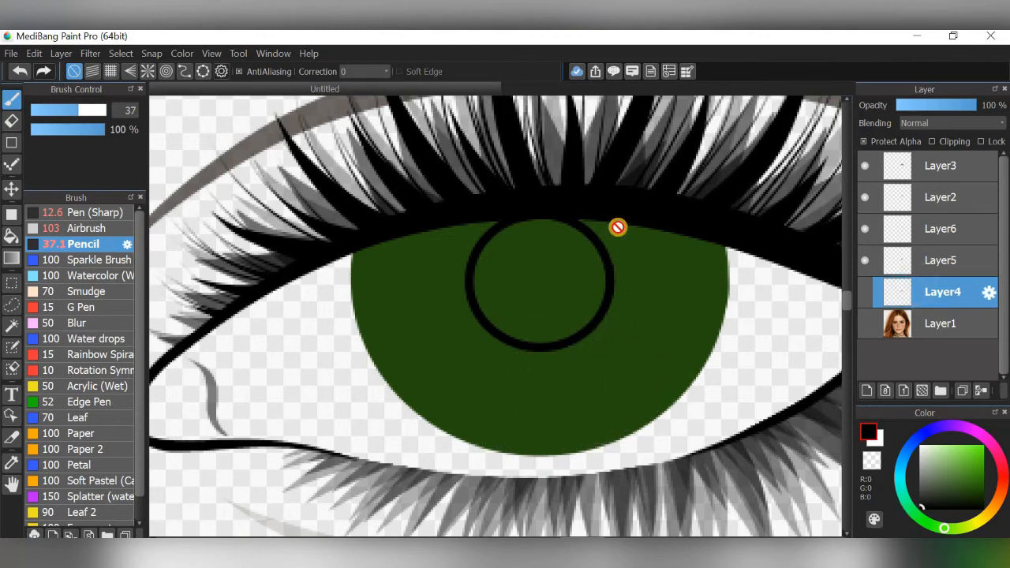
scroll(552, 253, "up", 2)
left_click(931, 259)
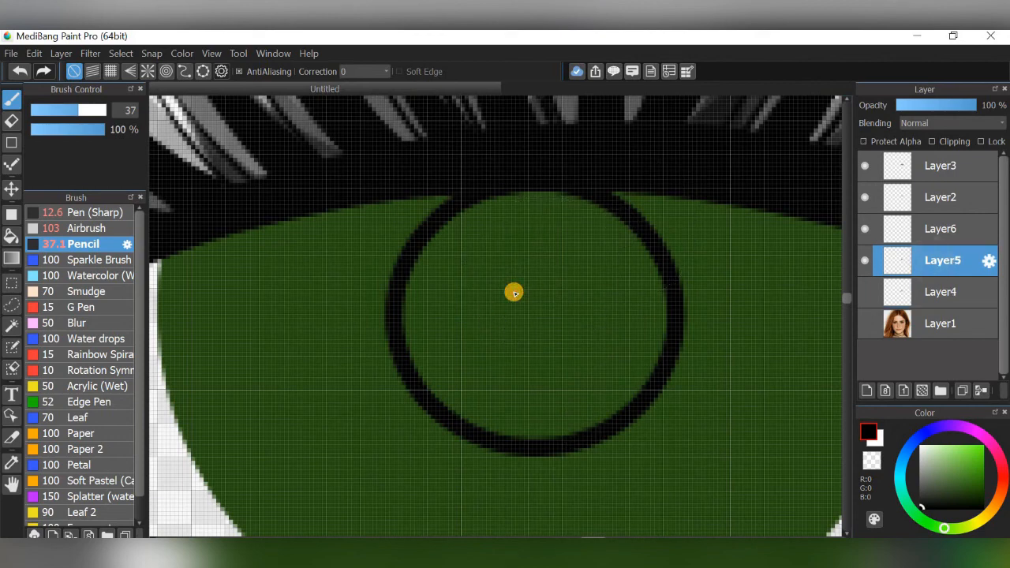
left_click(514, 292)
left_click(924, 237)
mouse_move(534, 325)
left_mouse_down()
mouse_move(557, 295)
mouse_move(499, 275)
mouse_move(498, 306)
mouse_move(491, 272)
left_mouse_up()
left_click(868, 230)
left_click(868, 231)
mouse_move(602, 302)
left_mouse_down()
mouse_move(573, 307)
mouse_move(591, 327)
mouse_move(544, 350)
left_mouse_up()
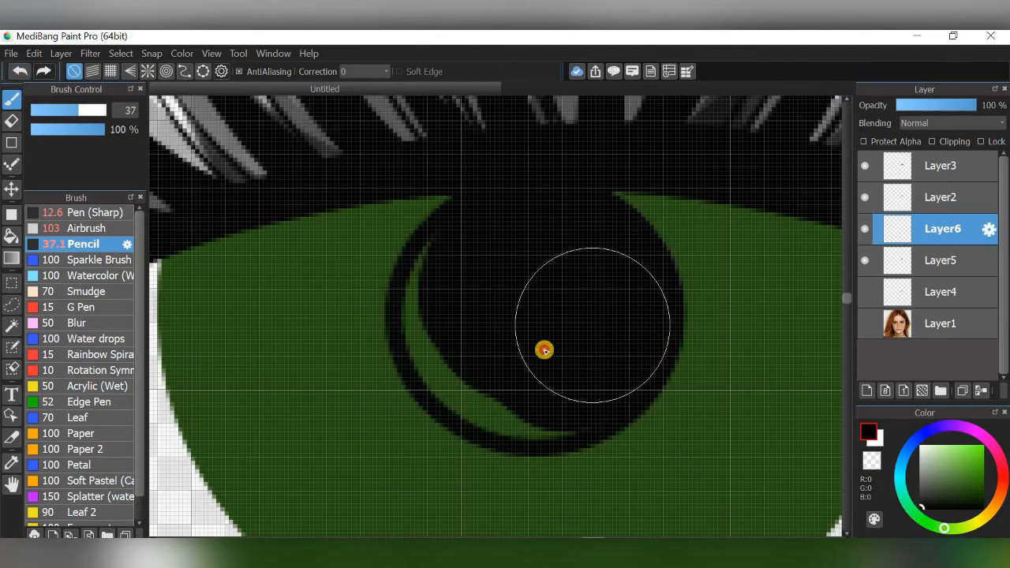
mouse_move(486, 307)
left_mouse_down()
mouse_move(495, 337)
mouse_move(478, 337)
mouse_move(527, 358)
left_mouse_up()
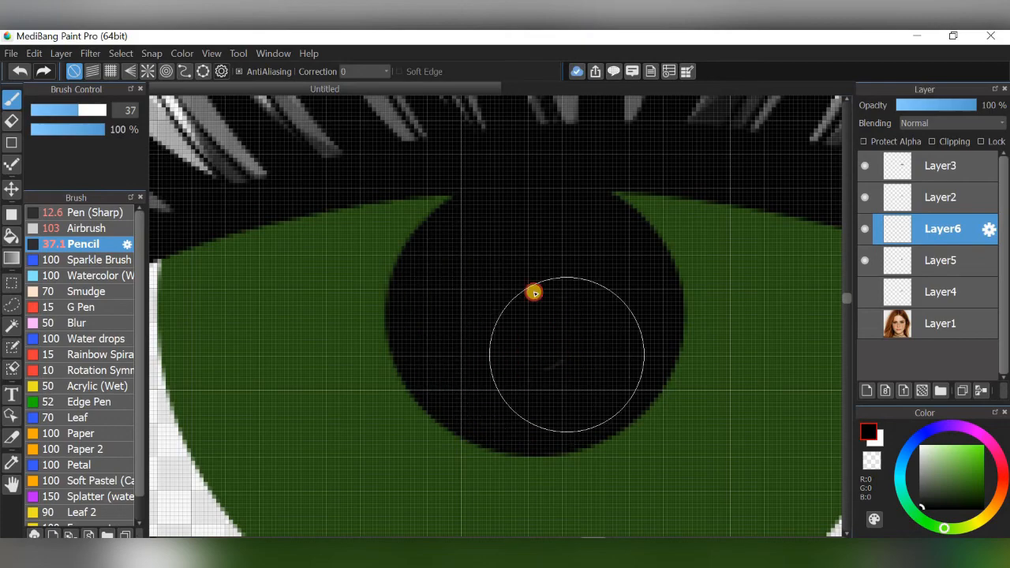
Turn on Protect Alpha for Layer5, which holds the green iris
scroll(722, 245, "down", 5)
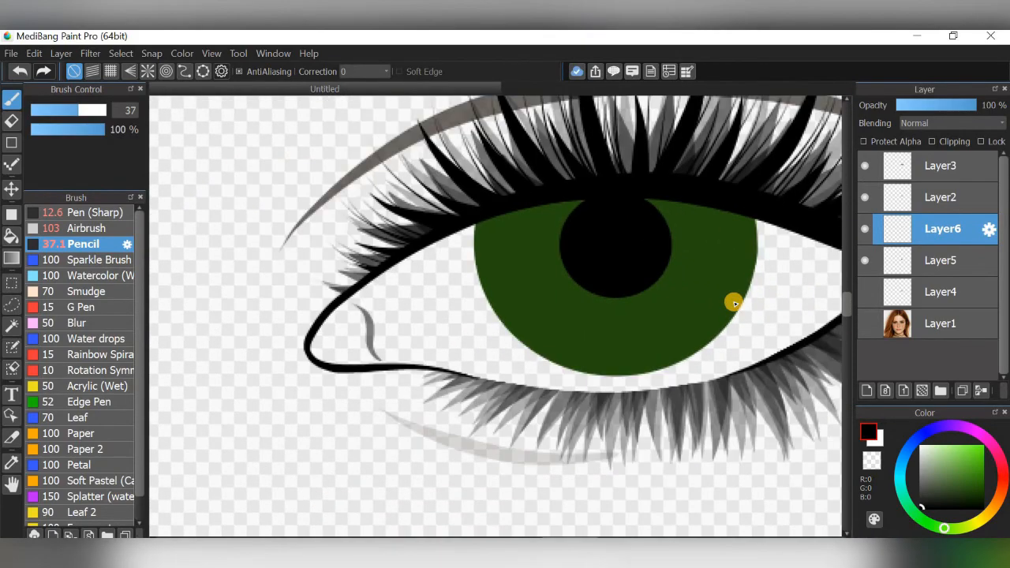
left_click_drag(735, 303, 688, 329)
left_click(907, 265)
left_click(870, 260)
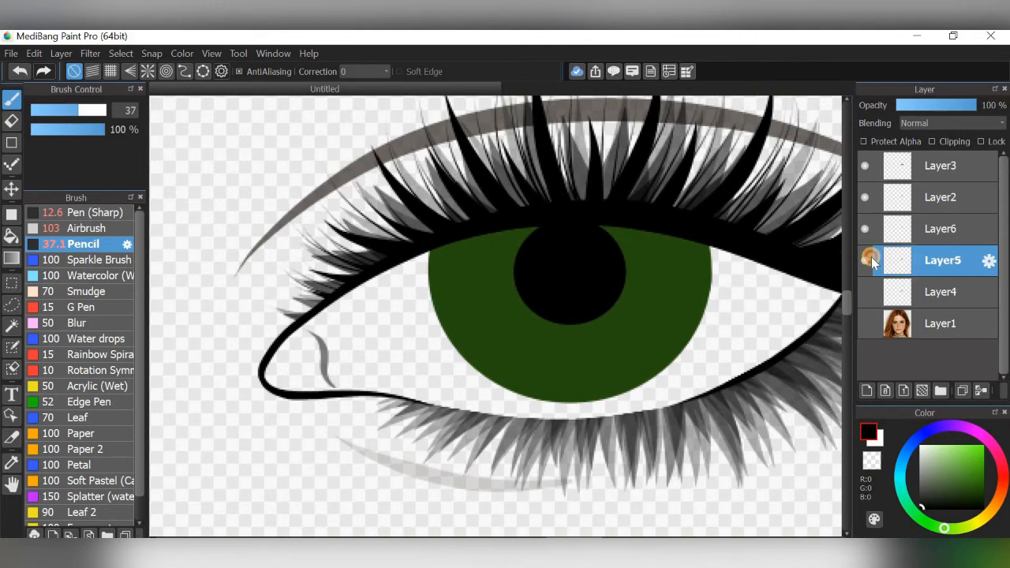
left_click(885, 143)
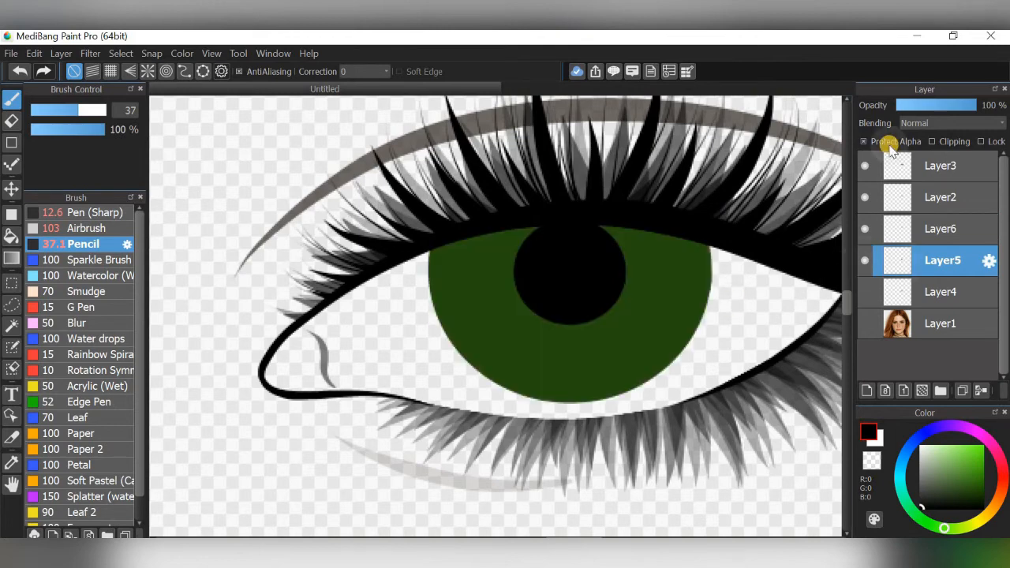
Sample the iris green, darken it to RGB 18, 36, 8, and shade the upper iris using the Airbrush at size 154, 11% opacity
left_click(607, 362)
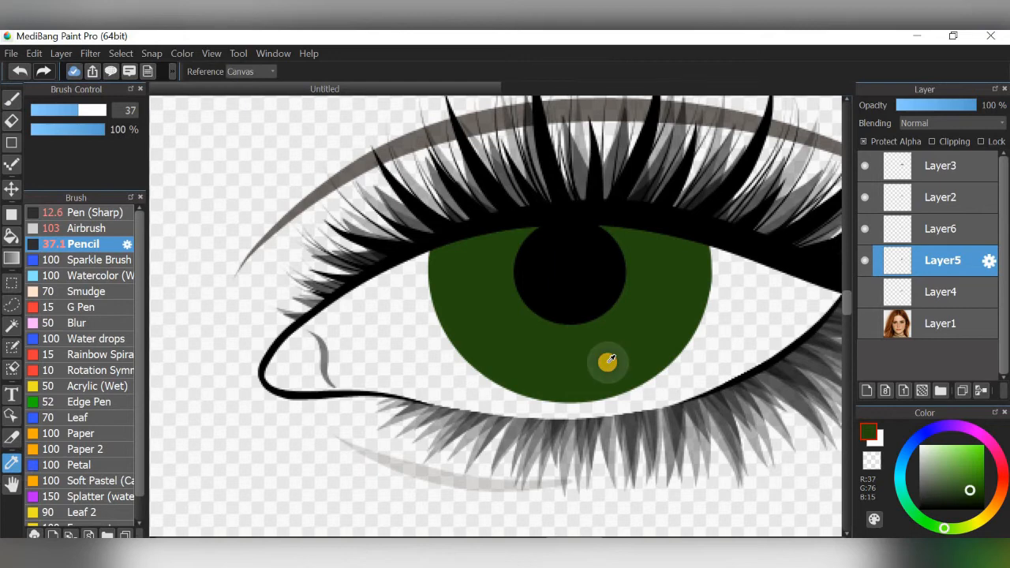
left_click_drag(970, 505, 969, 500)
left_click(11, 98)
left_click(53, 228)
left_click_drag(108, 129, 39, 131)
scroll(518, 282, "down", 3)
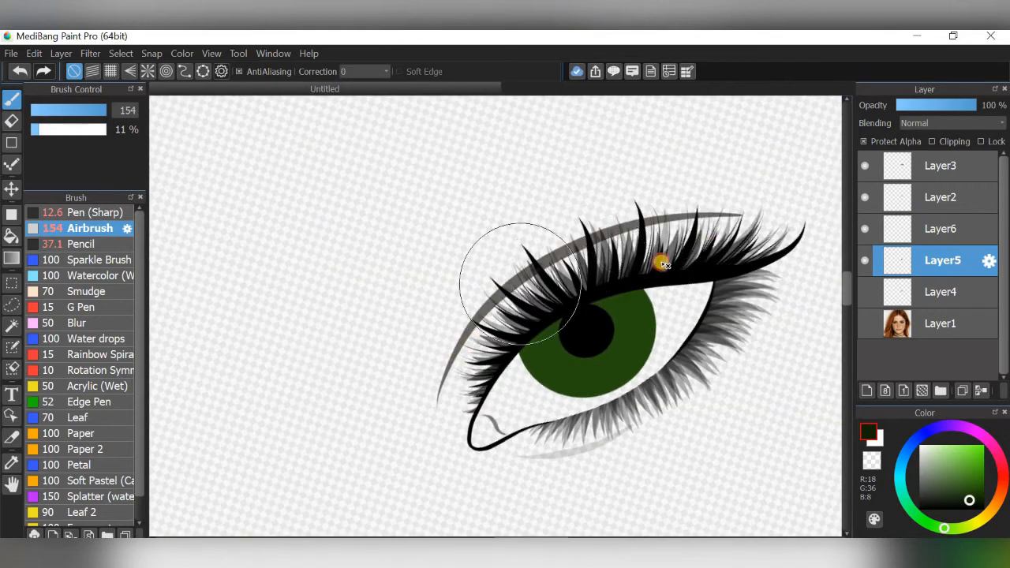
scroll(683, 181, "up", 3)
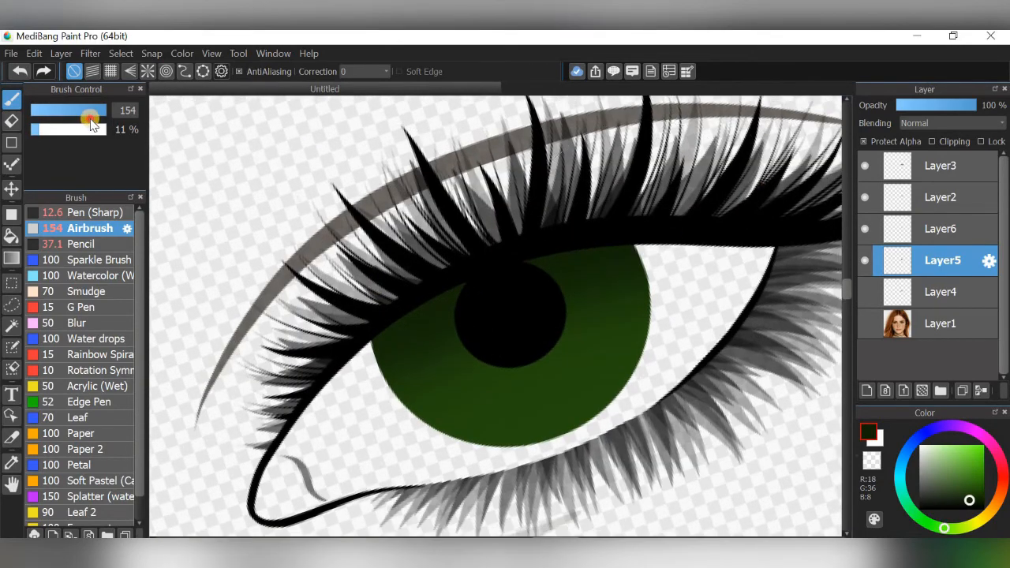
Deepen the dark green shading along the upper edge of the iris using the Airbrush at size 83
mouse_move(93, 112)
left_mouse_down()
mouse_move(83, 111)
mouse_move(94, 111)
left_mouse_up()
scroll(600, 375, "down", 3)
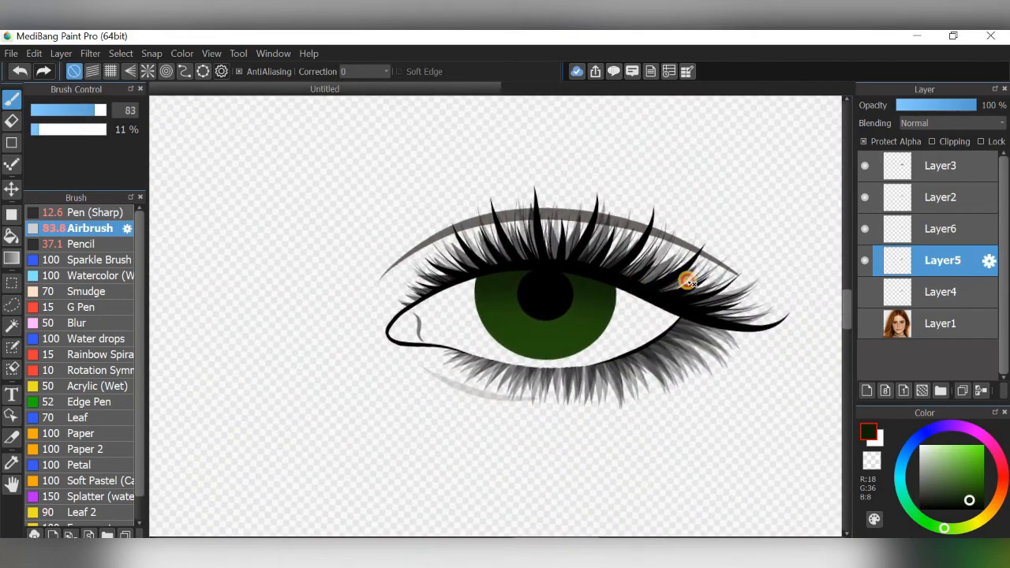
scroll(584, 232, "up", 2)
left_click(420, 243)
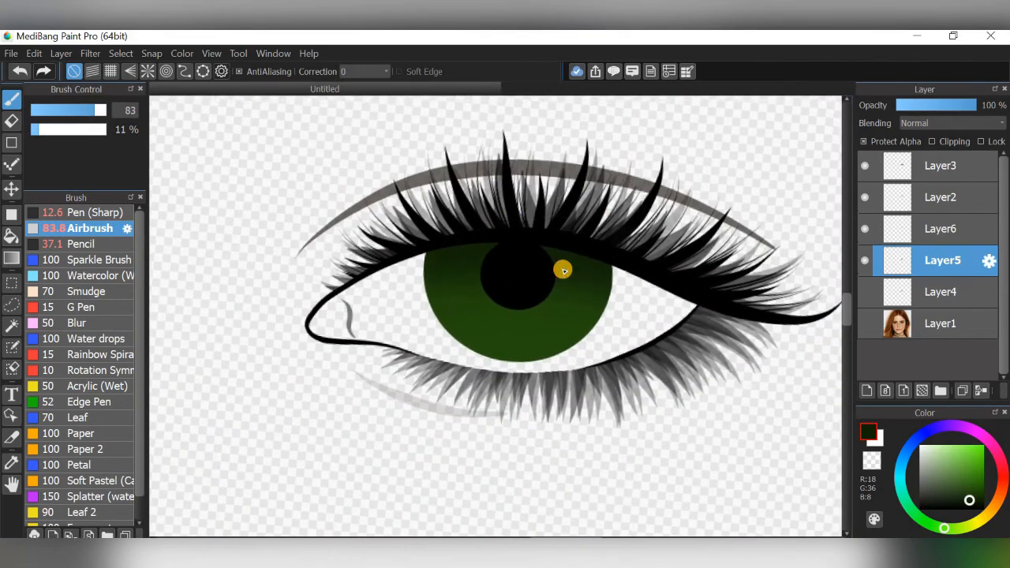
key("Left")
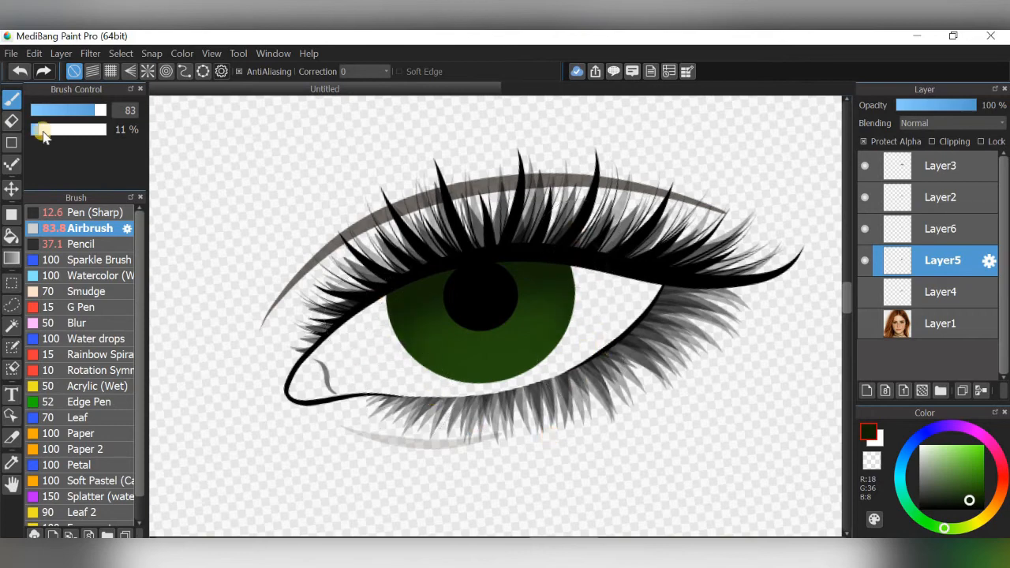
Darken the iris rim with the Airbrush at size 30, 17% opacity, and shade black around the pupil at size 48
left_click(71, 111)
mouse_move(387, 288)
left_mouse_down()
mouse_move(329, 331)
mouse_move(516, 258)
mouse_move(401, 277)
mouse_move(503, 401)
left_mouse_up()
mouse_move(418, 363)
left_mouse_down()
mouse_move(562, 387)
mouse_move(382, 319)
mouse_move(602, 376)
mouse_move(582, 276)
mouse_move(578, 304)
mouse_move(512, 392)
left_mouse_up()
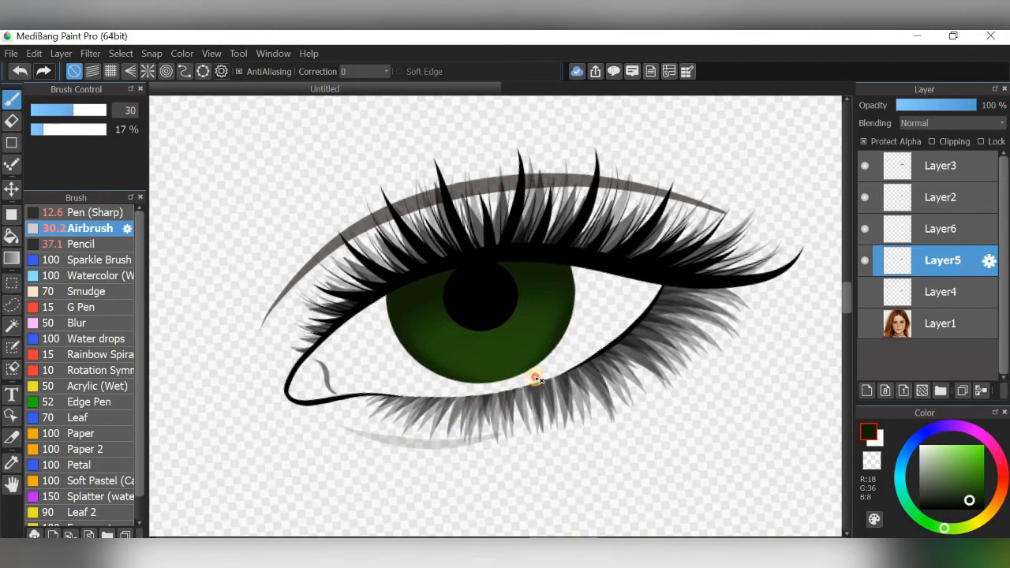
mouse_move(483, 383)
left_mouse_down()
mouse_move(376, 388)
mouse_move(573, 385)
left_mouse_up()
left_click(85, 113)
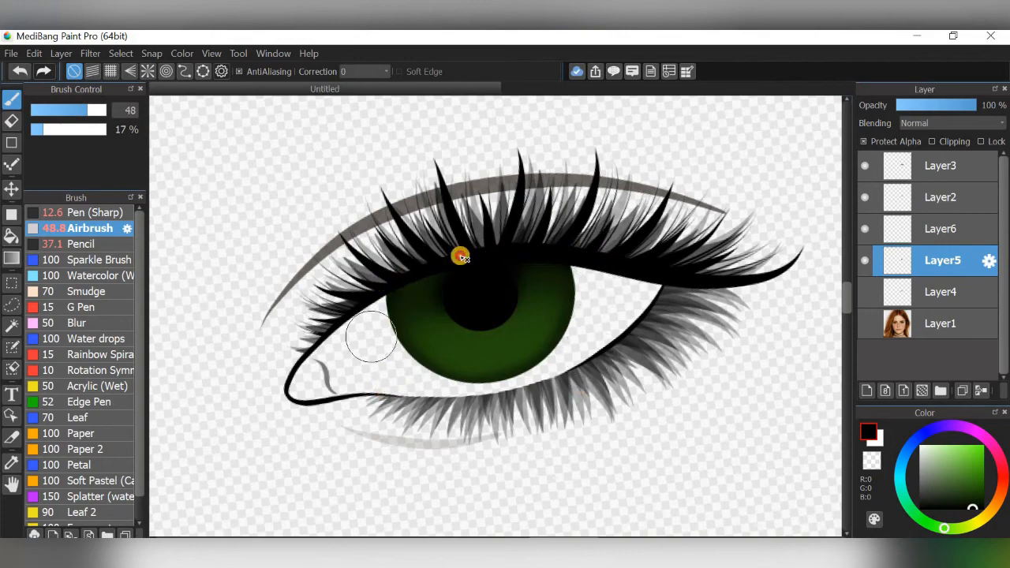
scroll(704, 250, "up", 3)
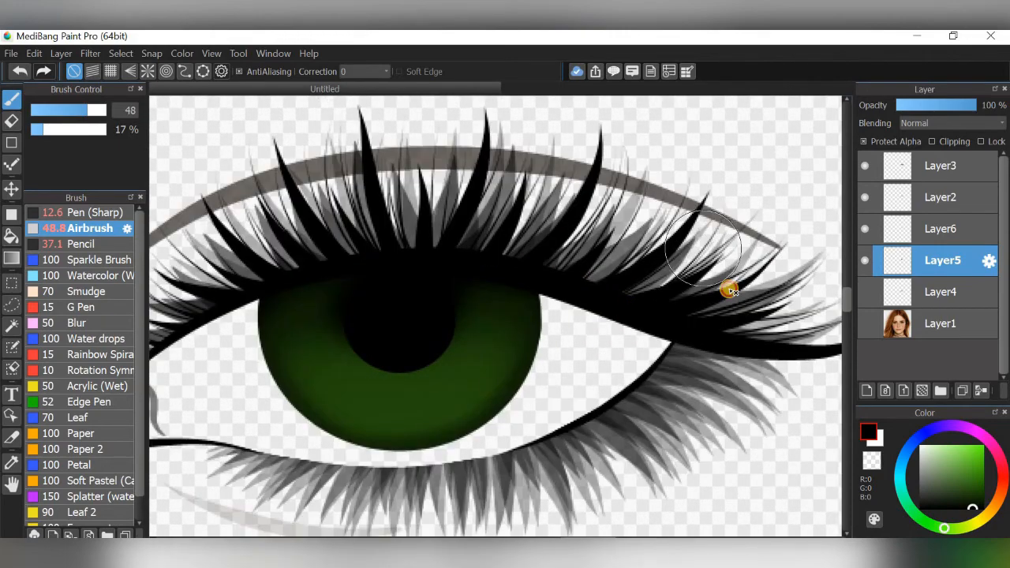
Sample the iris green, brighten it to RGB 125, 224, 69, and show the photo layer
key("i")
left_click(510, 375)
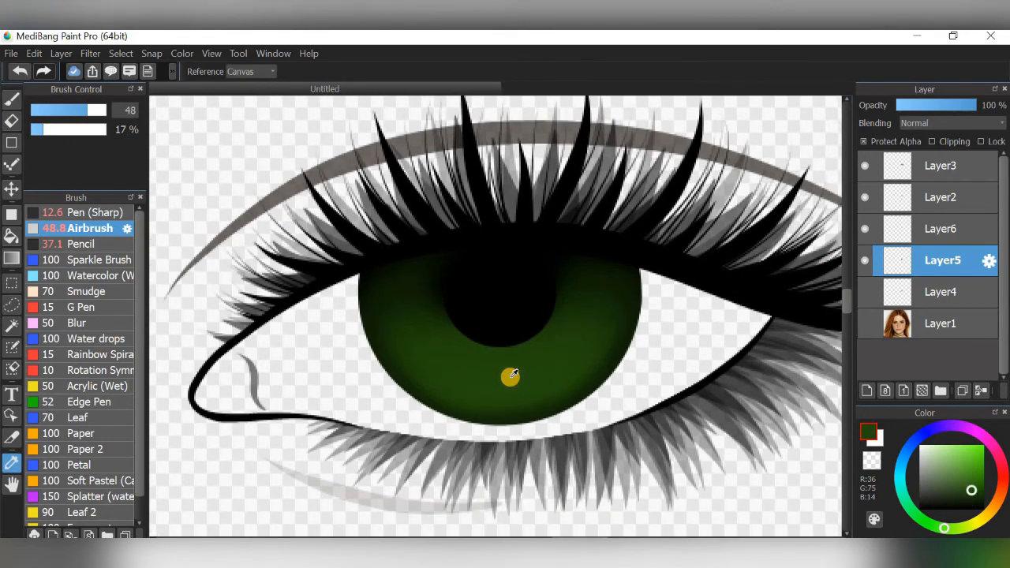
left_click(964, 453)
left_click(865, 327)
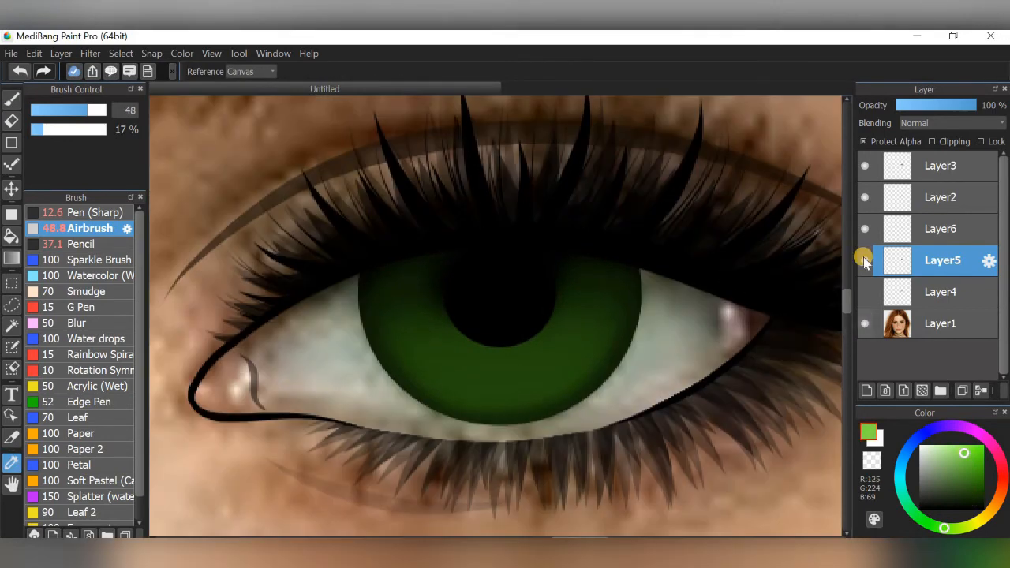
left_click(863, 260)
left_click(864, 260)
Airbrush a bright green crescent across the lower iris below the pupil at size 37
left_click(11, 105)
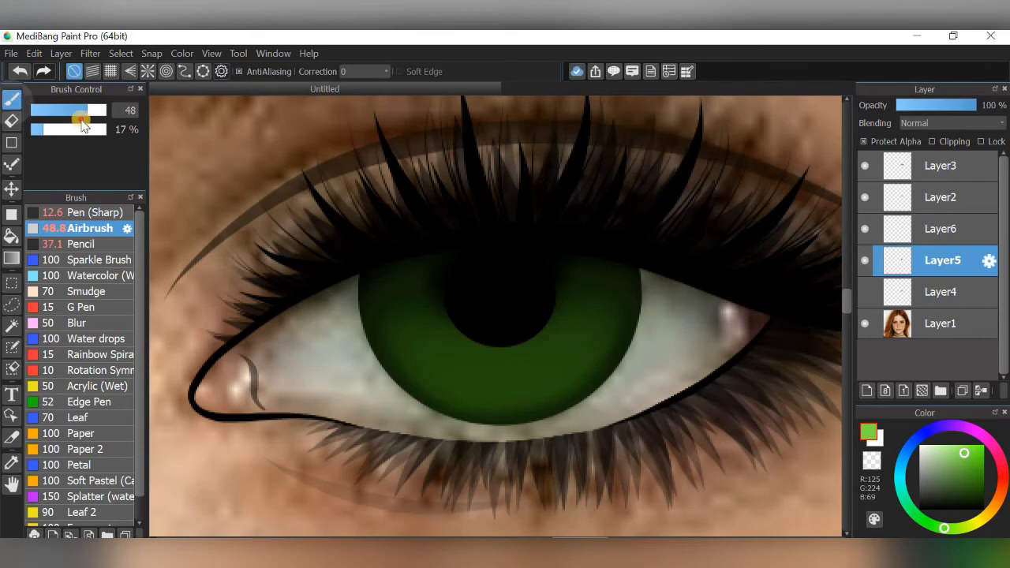
left_click(85, 123)
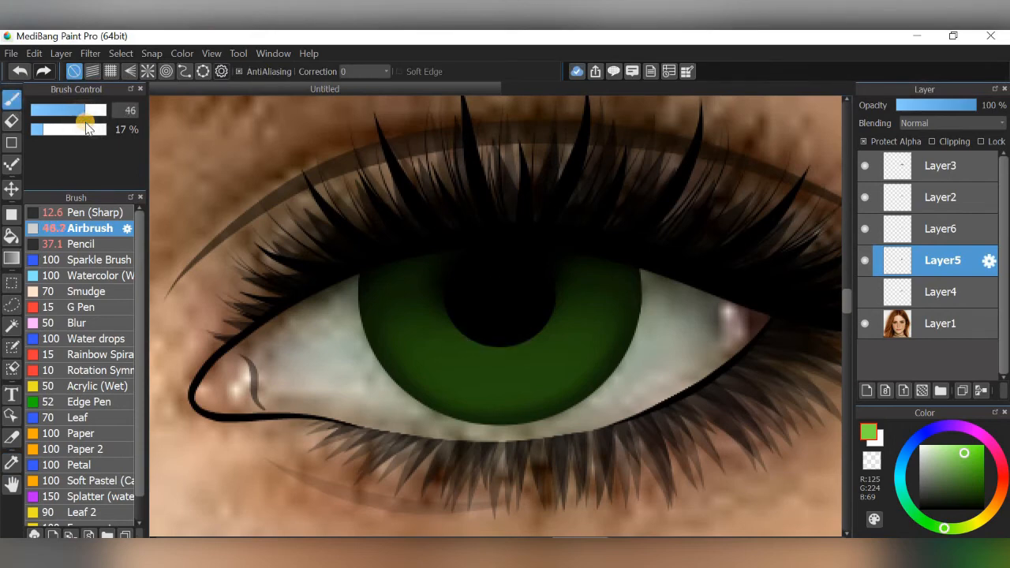
left_click_drag(42, 136, 35, 136)
left_click_drag(89, 119, 86, 117)
mouse_move(476, 374)
left_mouse_down()
mouse_move(586, 342)
mouse_move(432, 354)
mouse_move(477, 381)
mouse_move(526, 388)
mouse_move(439, 351)
mouse_move(534, 381)
mouse_move(556, 375)
mouse_move(511, 382)
left_mouse_up()
Blend yellow-green, RGB 176, 224, 69, over the lower iris crescent using the Airbrush at size 37, 6% opacity
left_click(969, 527)
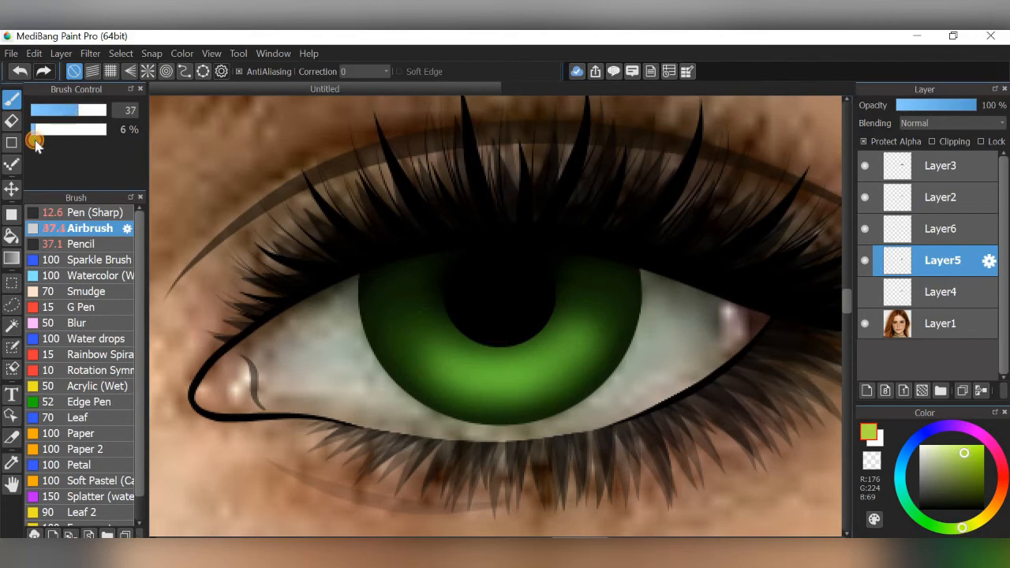
mouse_move(480, 377)
left_mouse_down()
mouse_move(544, 361)
mouse_move(545, 370)
mouse_move(501, 383)
mouse_move(467, 368)
mouse_move(542, 374)
mouse_move(449, 368)
mouse_move(492, 381)
mouse_move(570, 351)
mouse_move(494, 381)
left_mouse_up()
left_click(76, 115)
scroll(625, 292, "up", 1)
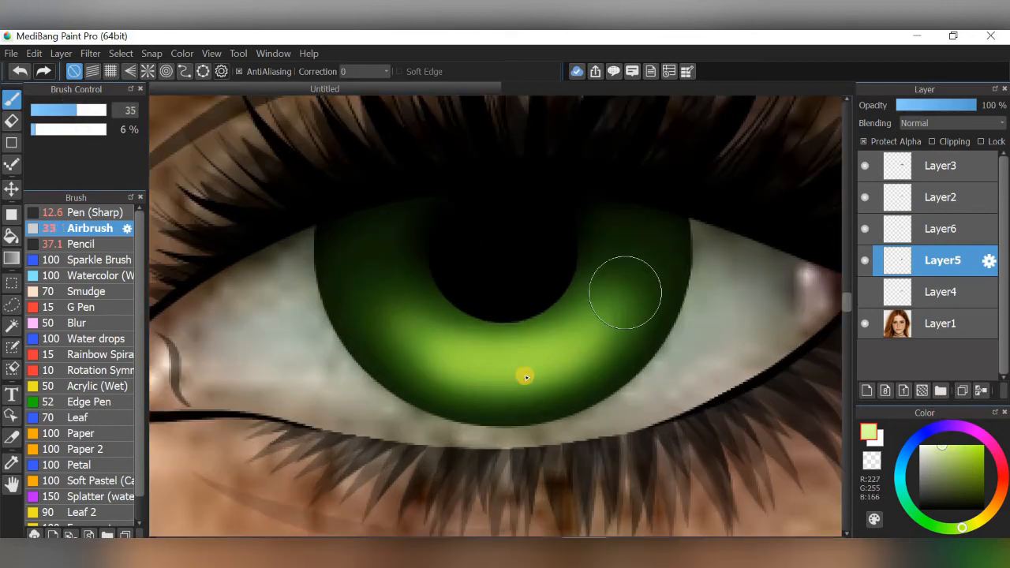
mouse_move(462, 352)
left_mouse_down()
mouse_move(452, 356)
mouse_move(565, 355)
left_mouse_up()
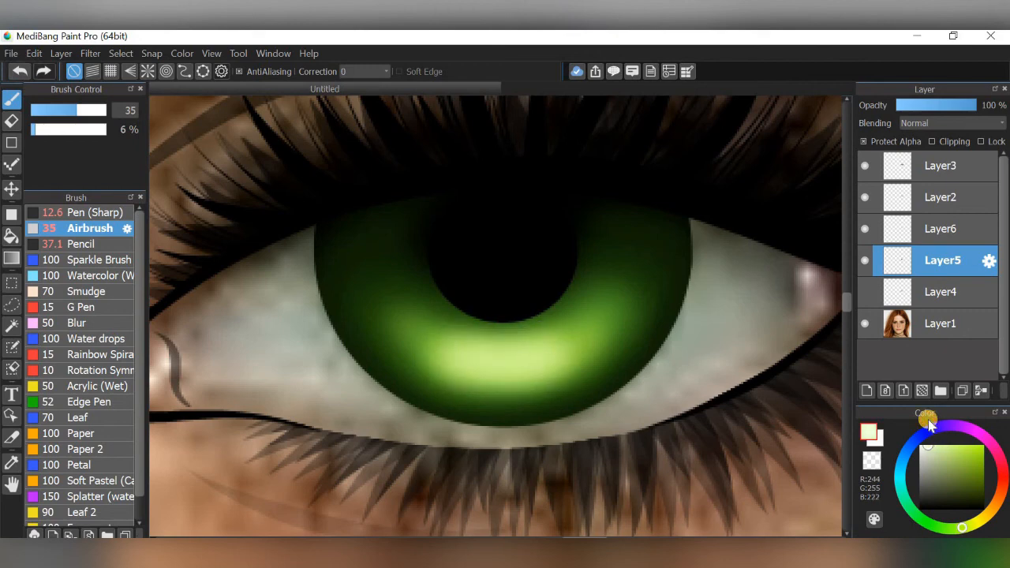
left_click(20, 76)
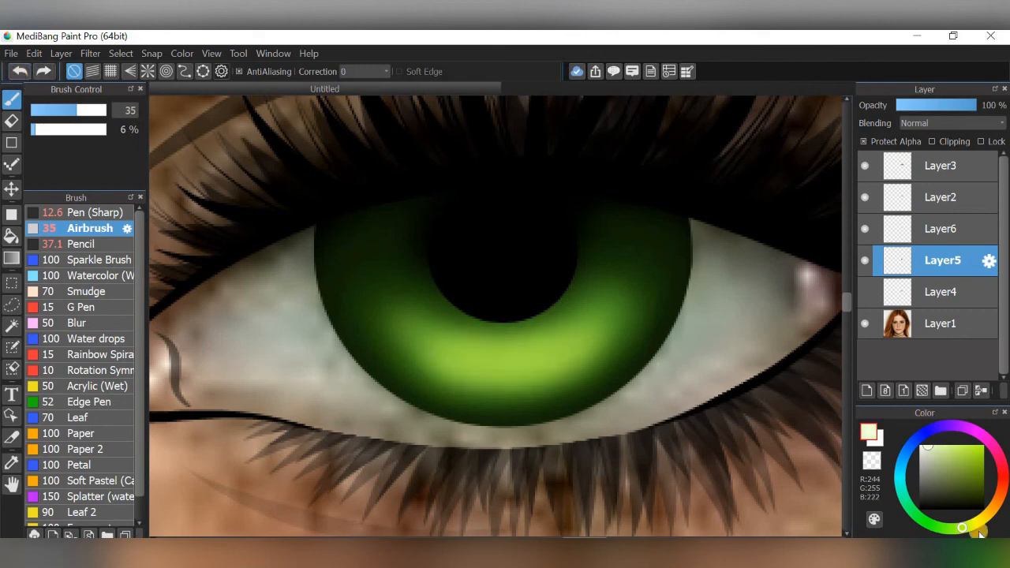
Airbrush a pale yellow highlight, RGB 250, 255, 164, across the middle of the green crescent at size 29
left_click_drag(978, 533, 953, 448)
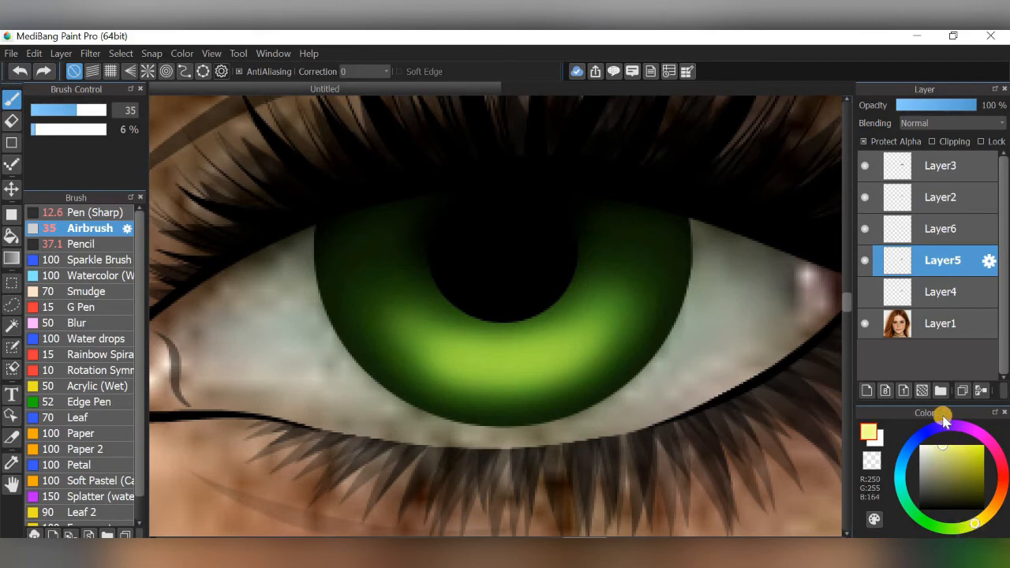
left_click_drag(72, 117, 76, 117)
mouse_move(577, 343)
left_mouse_down()
mouse_move(447, 350)
mouse_move(503, 364)
mouse_move(574, 353)
mouse_move(445, 346)
left_mouse_up()
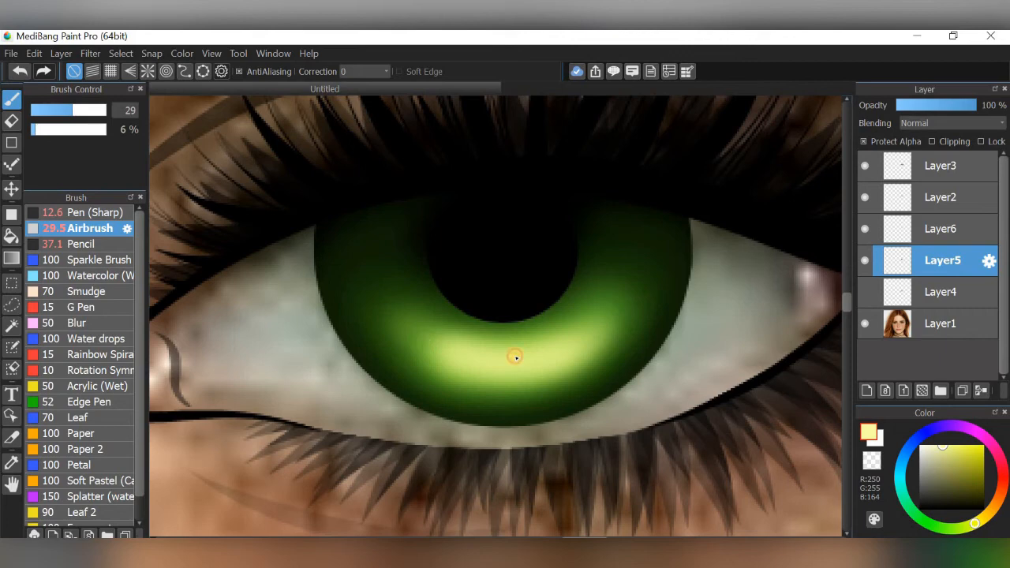
left_click_drag(514, 356, 516, 358)
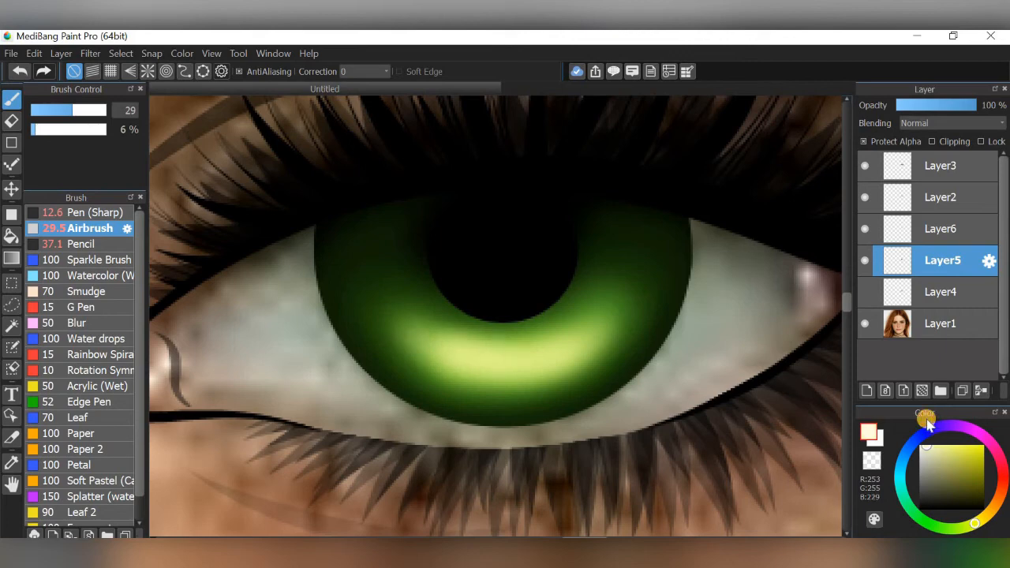
Brighten the center of the iris highlight with near-white yellow, RGB 253, 255, 229, using the Airbrush at size 21
left_click_drag(65, 120, 62, 118)
left_click_drag(494, 363, 550, 359)
scroll(700, 262, "down", 5)
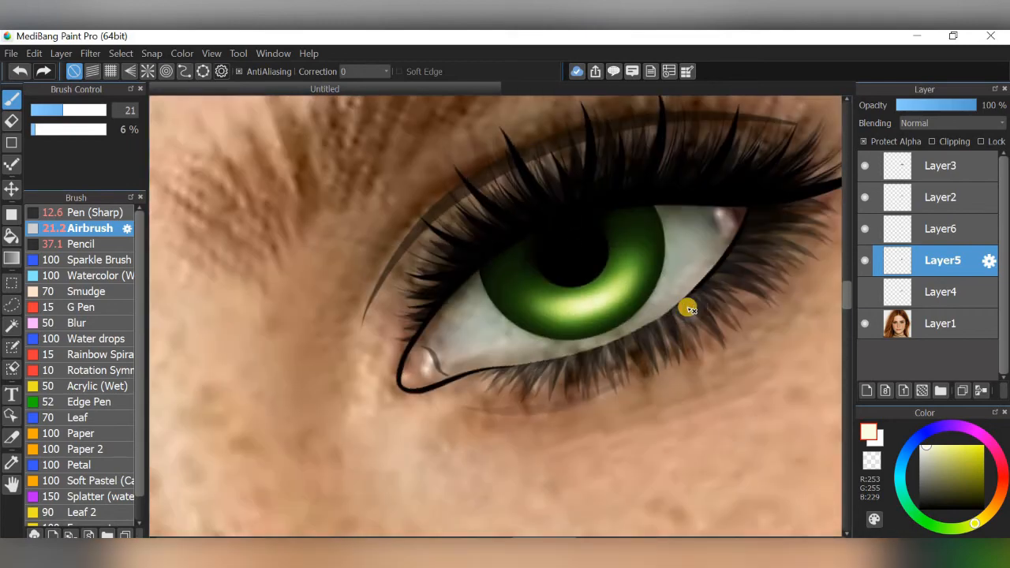
Paint large soft white reflections on Layer6 at both sides of the iris and on the pupil, with the Airbrush at 21% opacity
left_click(922, 230)
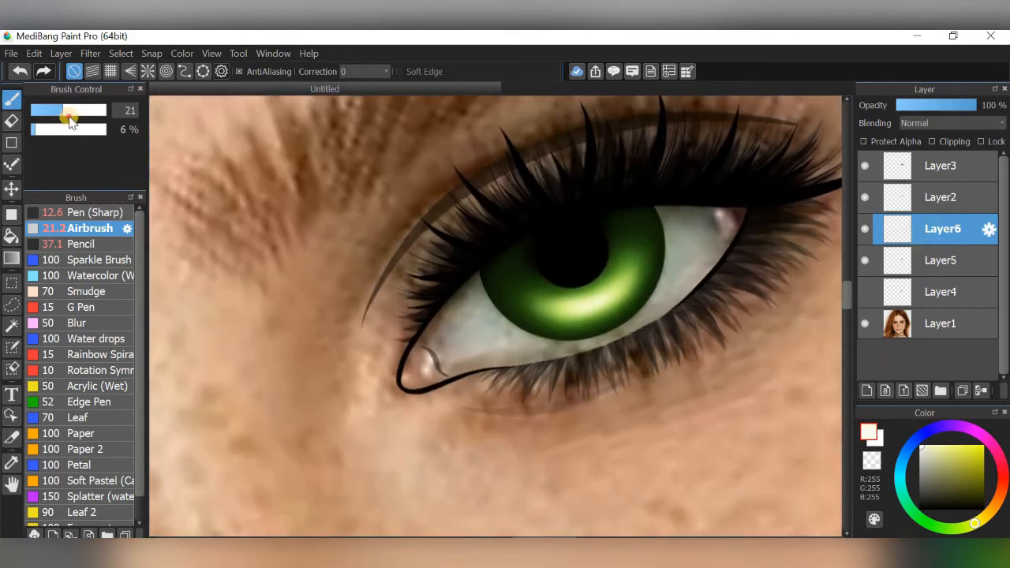
left_click_drag(83, 127, 106, 124)
scroll(718, 274, "up", 3)
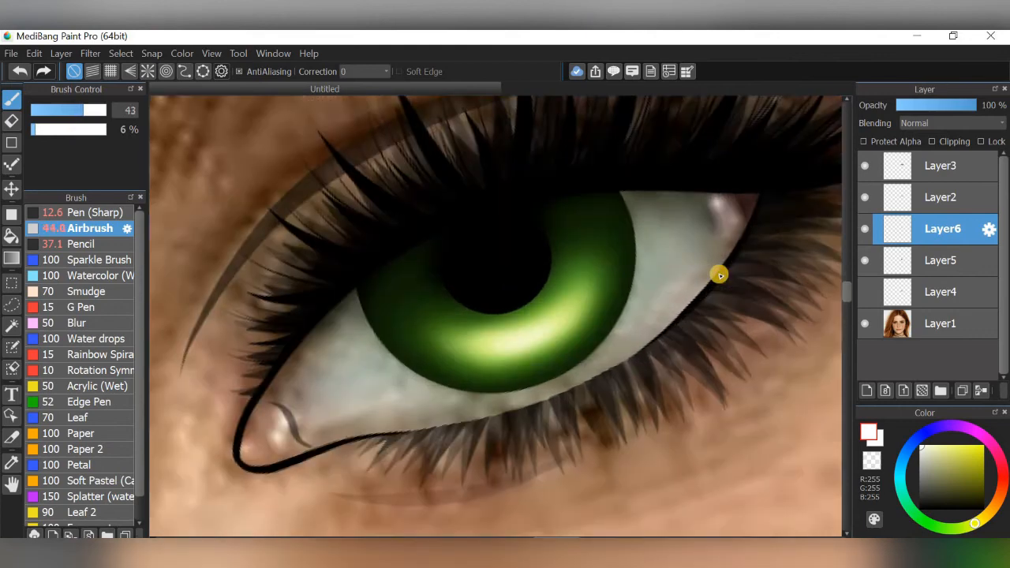
left_click(47, 133)
mouse_move(609, 244)
left_mouse_down()
mouse_move(670, 236)
mouse_move(553, 250)
left_mouse_up()
mouse_move(392, 310)
left_mouse_down()
mouse_move(379, 322)
mouse_move(422, 298)
left_mouse_up()
key("ctrl+z")
key("ctrl+z")
left_click_drag(358, 346, 426, 300)
Add a small white reflection at the lower left rim of the iris using the Airbrush at size 20
left_click(62, 109)
left_click_drag(452, 375, 474, 360)
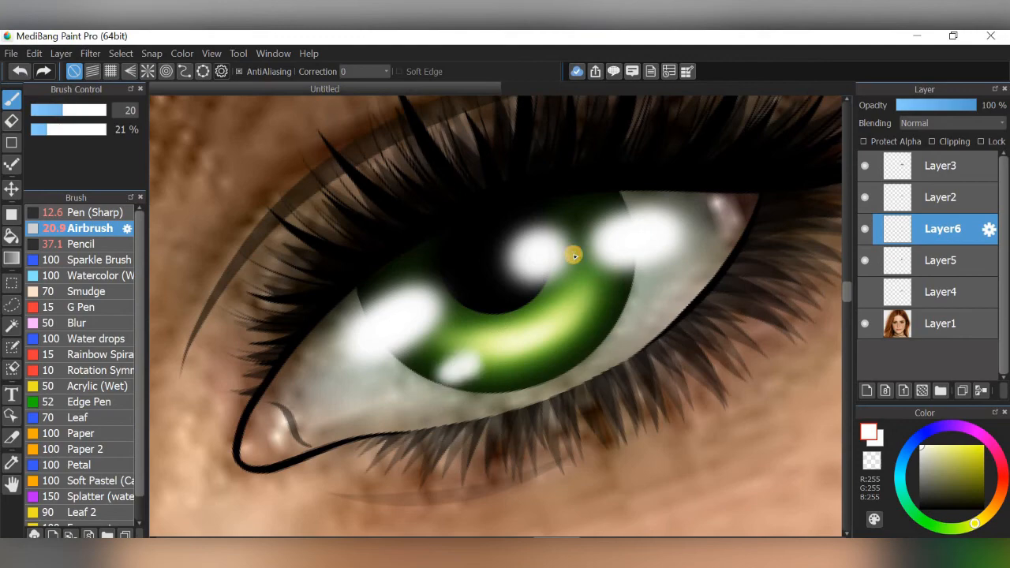
scroll(570, 253, "up", 3)
left_click_drag(364, 407, 403, 353)
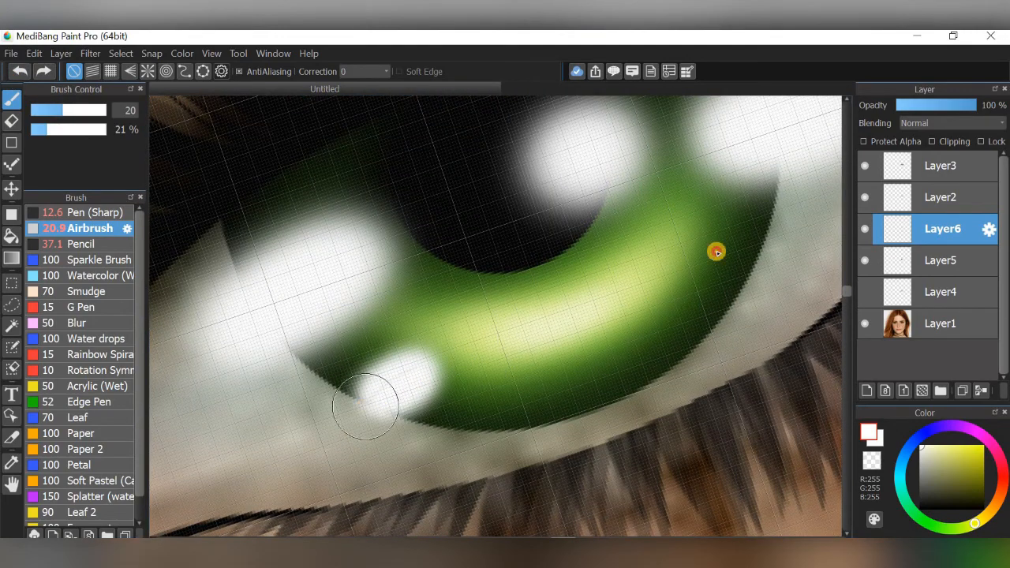
scroll(703, 300, "down", 2)
left_click_drag(703, 296, 637, 293)
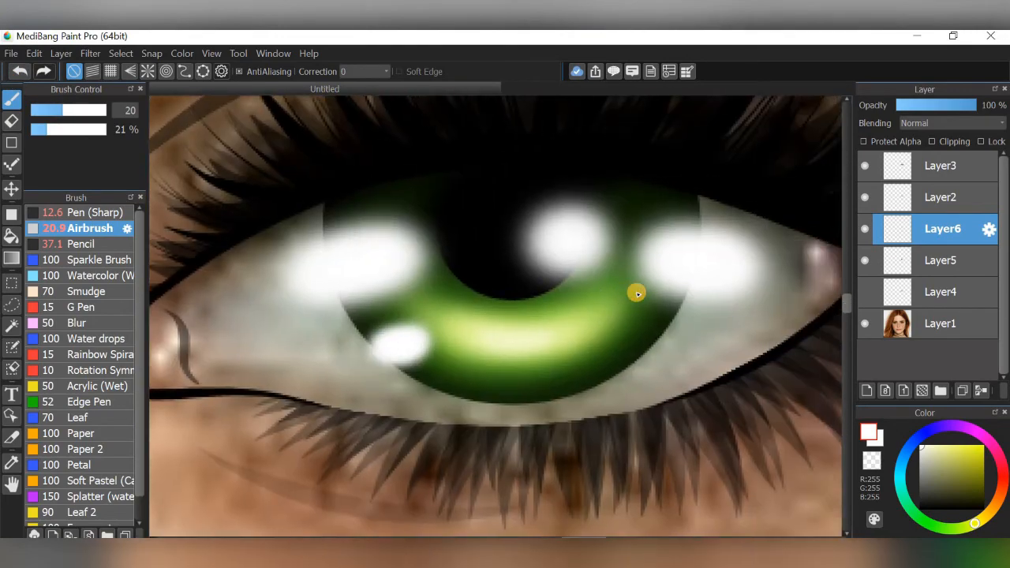
Set up straight-line drawing with Pen (Sharp) at size 3.6 and 70% opacity, undoing the test lines on the iris
left_click(11, 147)
left_click_drag(36, 116, 84, 149)
left_click_drag(563, 371, 615, 293)
left_click(20, 71)
left_click(47, 211)
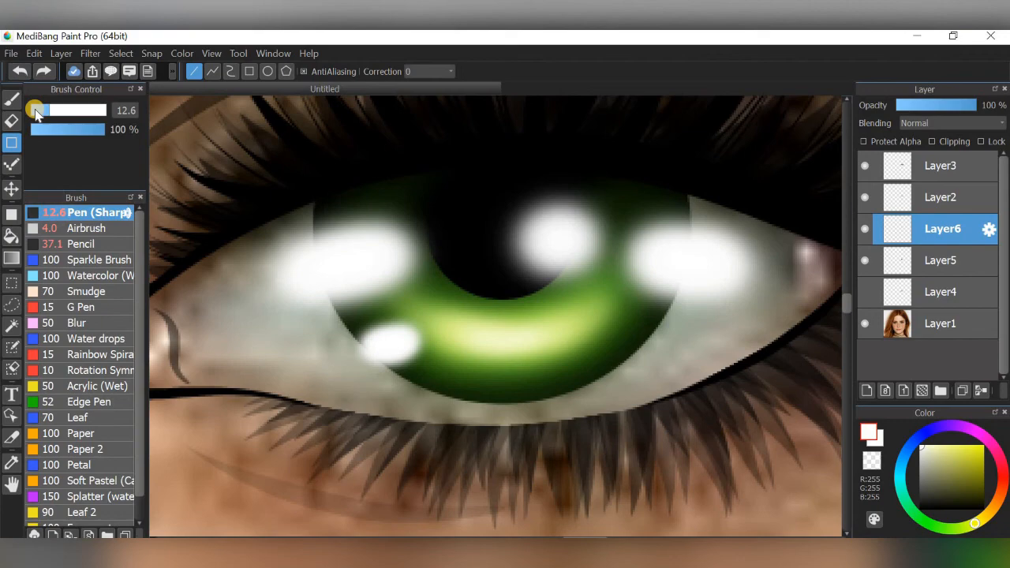
scroll(646, 275, "up", 3)
left_click_drag(577, 284, 495, 393)
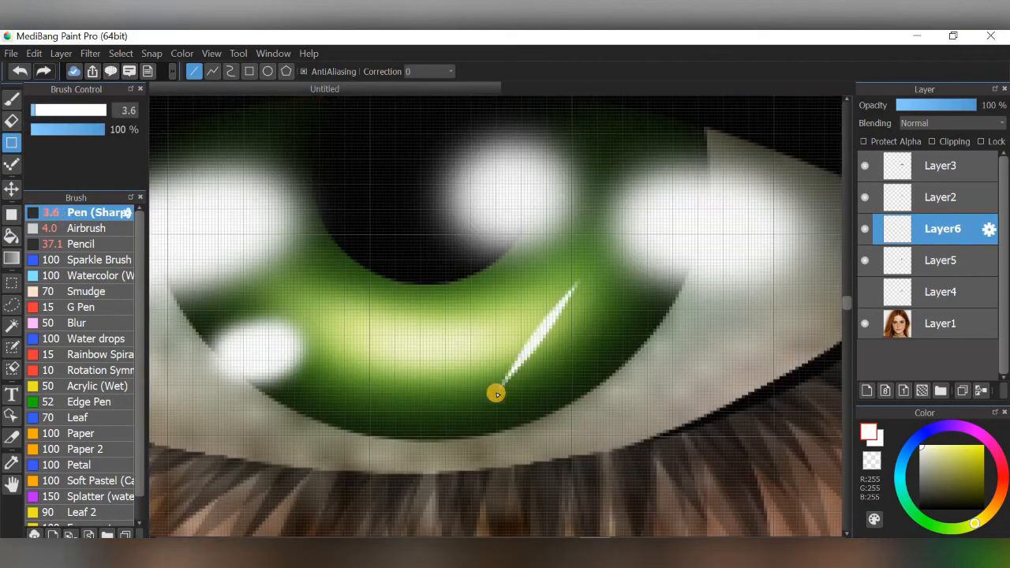
left_click(85, 131)
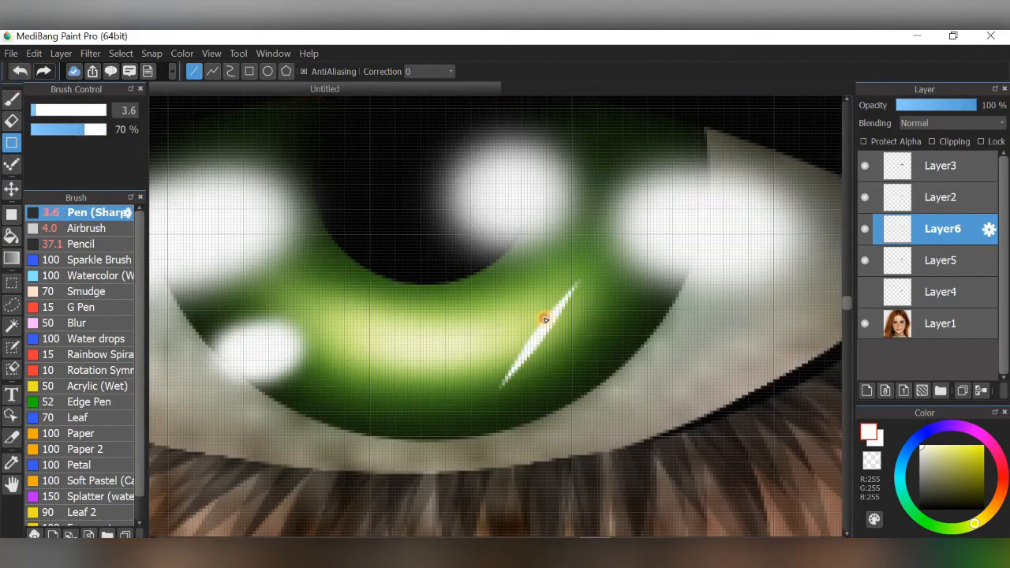
key("ctrl+z")
Draw a white many-pointed sparkle at the lower right of the iris and a smaller four-pointed one at its lower left
left_click_drag(514, 360, 578, 265)
left_click_drag(619, 344, 614, 277)
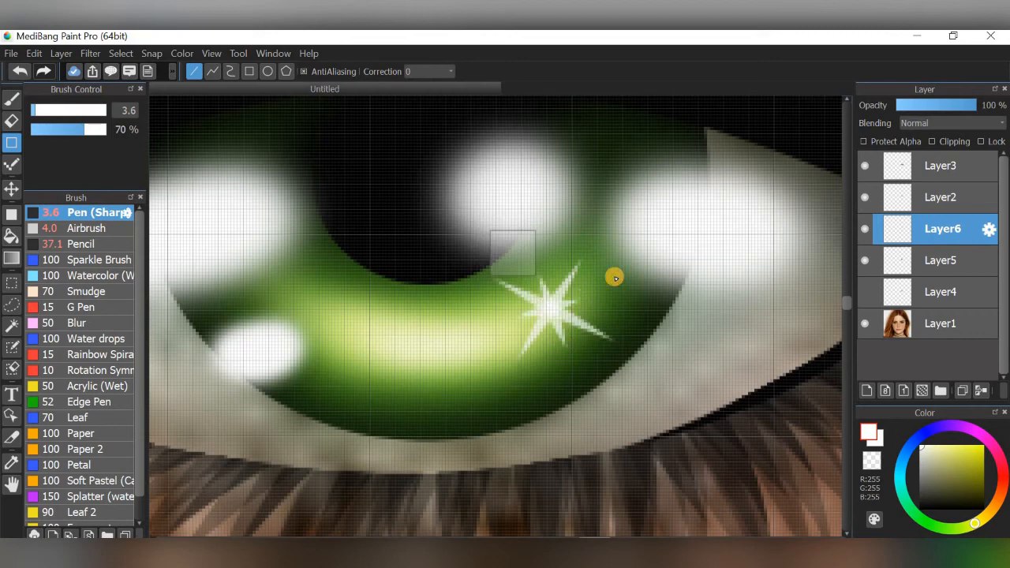
left_click_drag(415, 293, 464, 324)
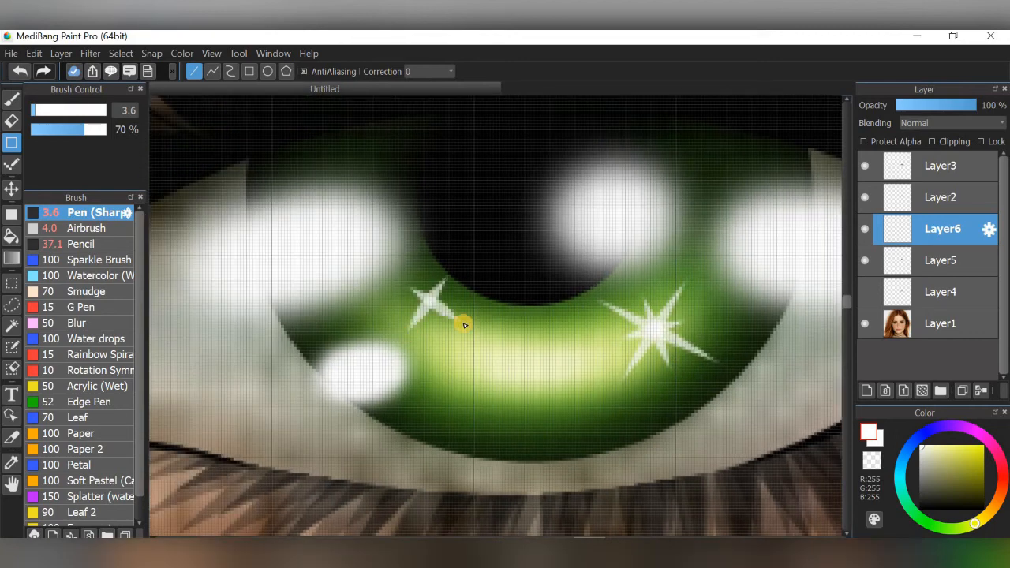
Airbrush white dots at the lower right iris rim and the pupil's lower edge at size 19, 74% opacity
left_click(9, 96)
left_click_drag(38, 111, 61, 124)
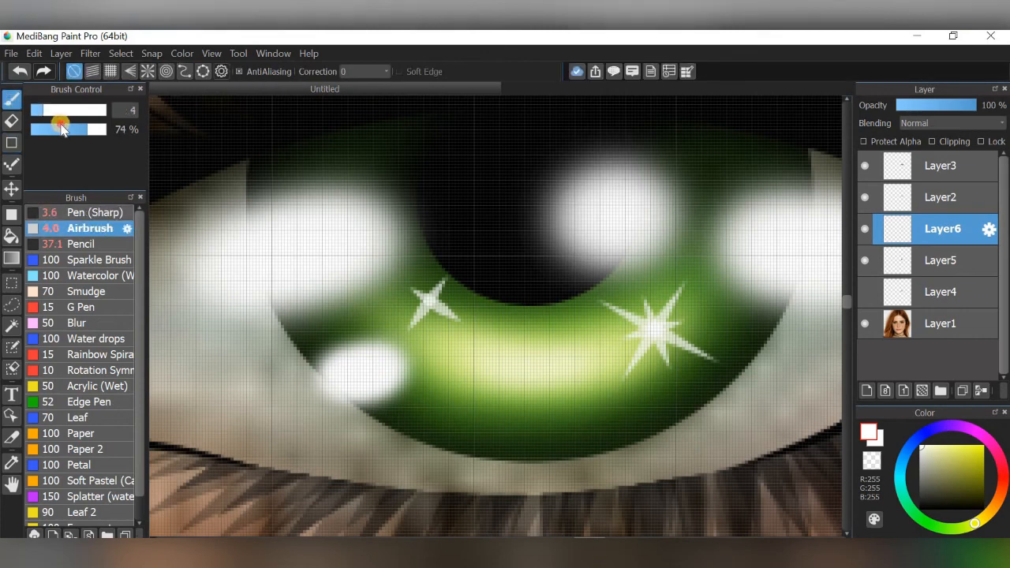
left_click_drag(703, 306, 683, 294)
left_click_drag(698, 328, 705, 331)
left_click_drag(496, 272, 496, 272)
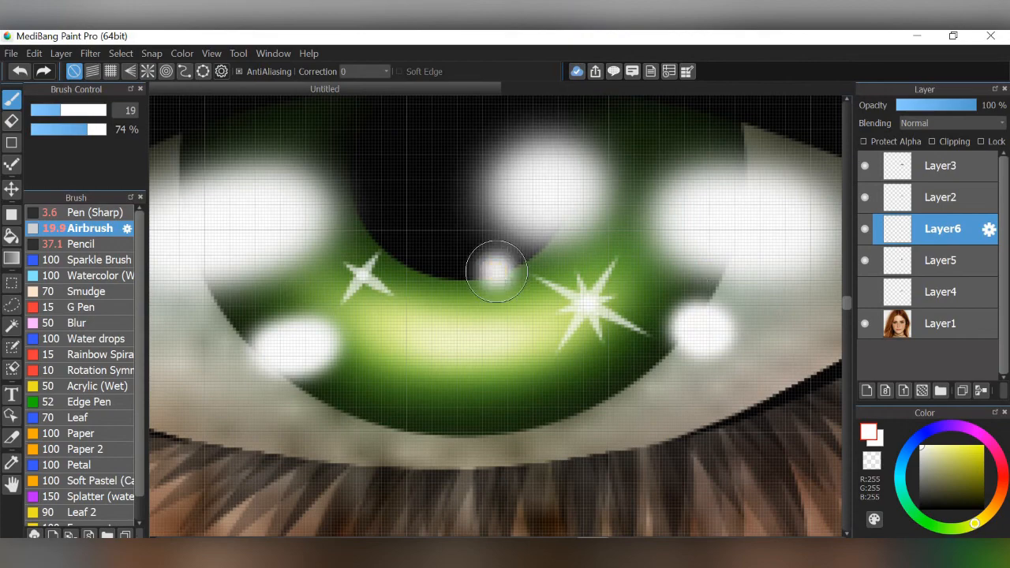
scroll(687, 295, "down", 6)
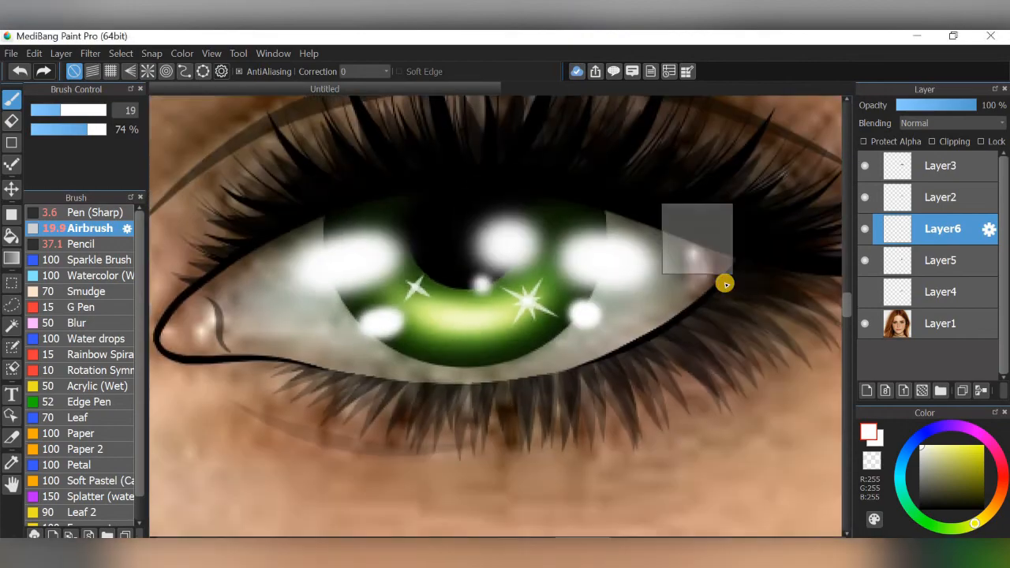
scroll(715, 284, "down", 2)
scroll(728, 462, "up", 5)
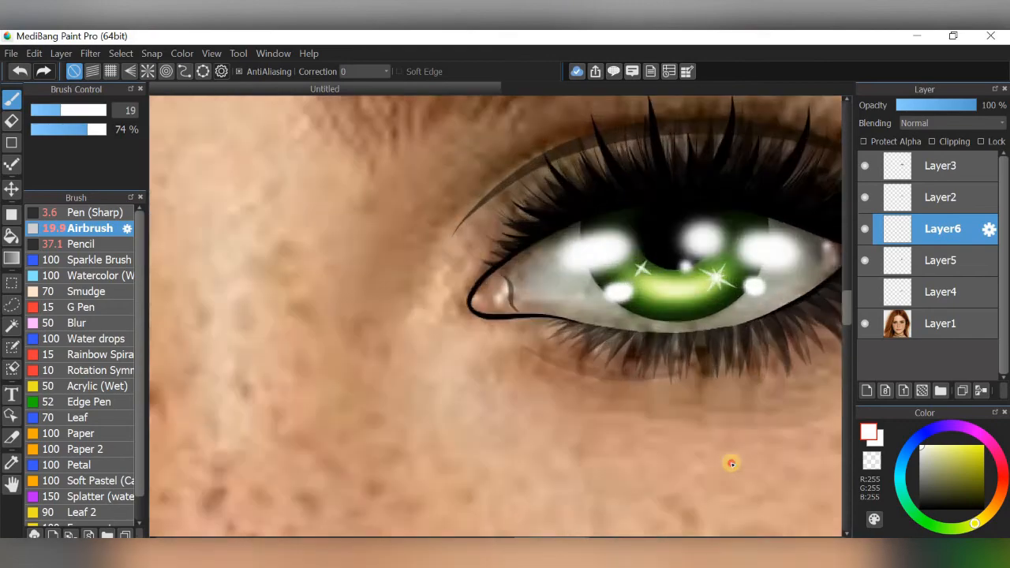
Hide the portrait photo on Layer1 and turn on Layer4 so only the painted eye layers are shown
scroll(623, 264, "up", 3)
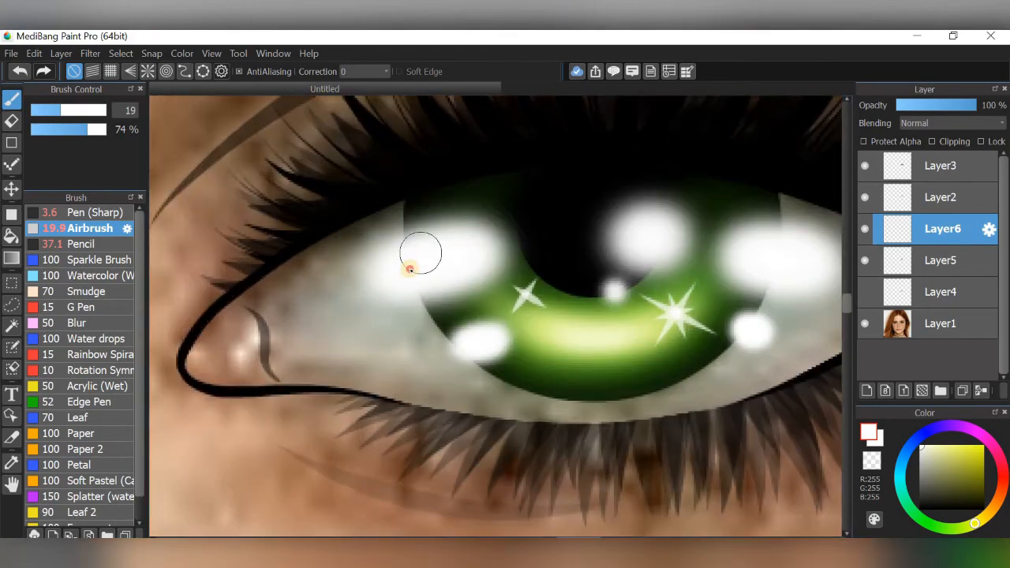
scroll(627, 250, "down", 3)
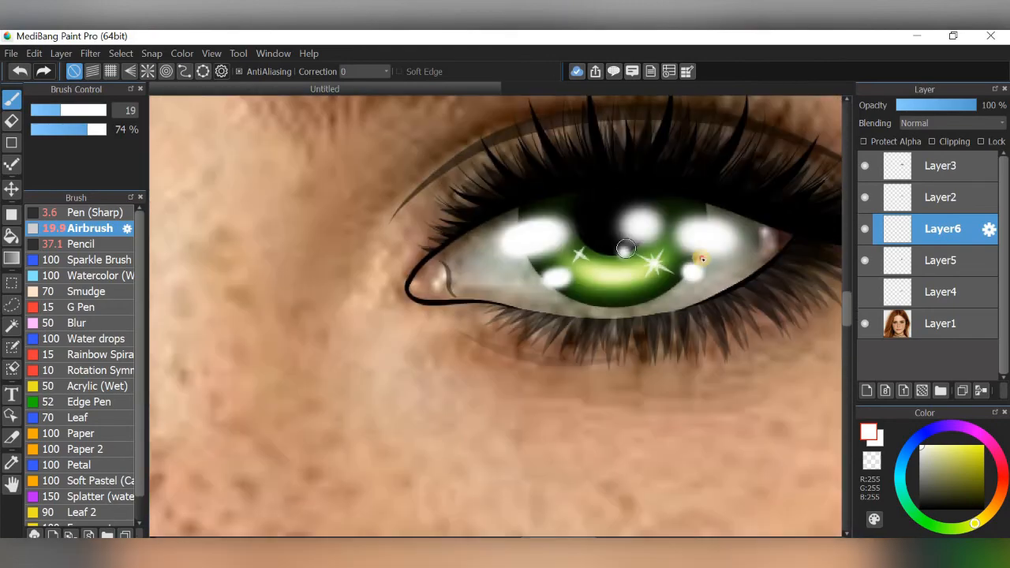
scroll(683, 249, "up", 3)
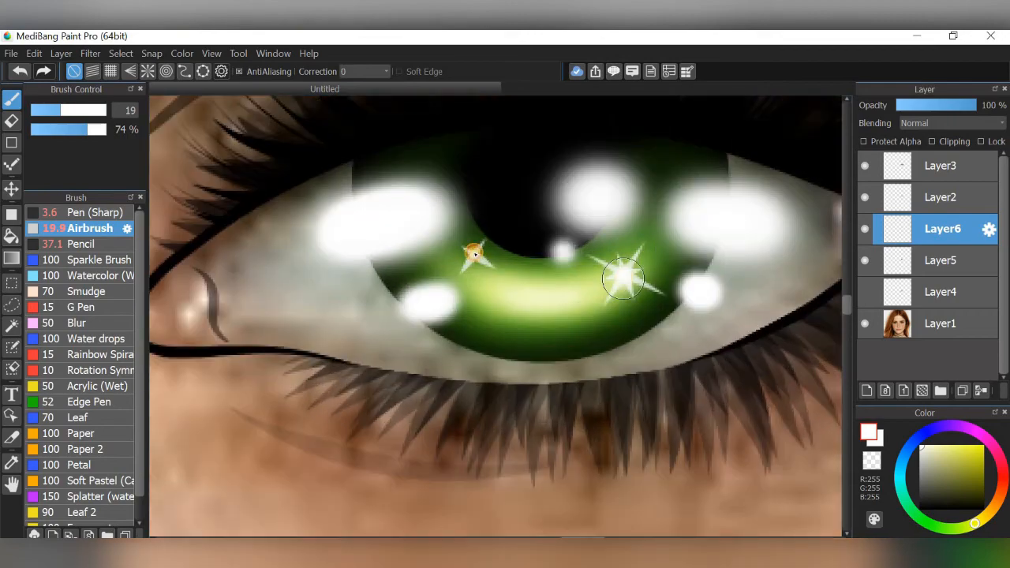
scroll(731, 273, "down", 4)
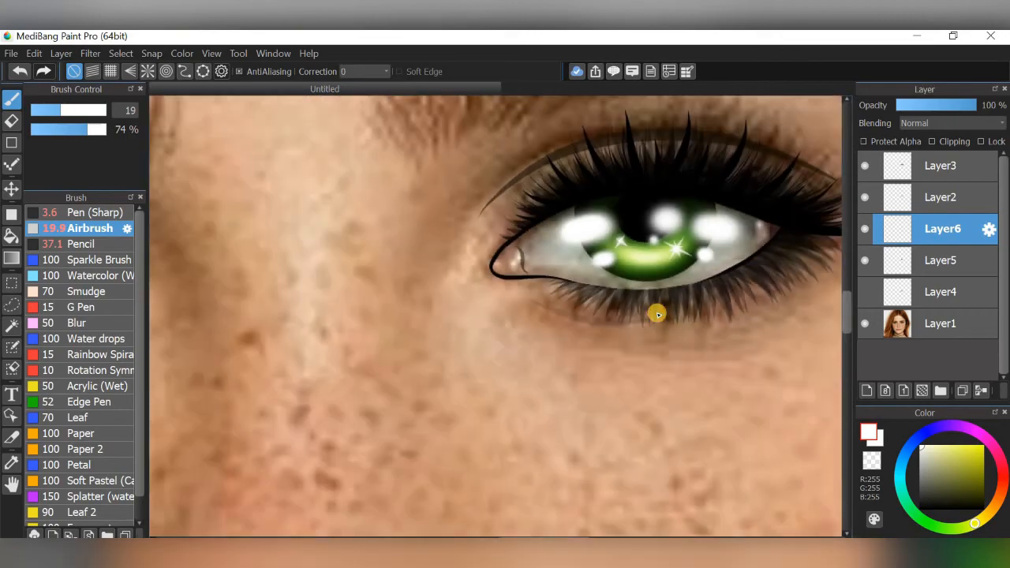
left_click_drag(656, 313, 543, 396)
left_click(865, 323)
left_click(866, 292)
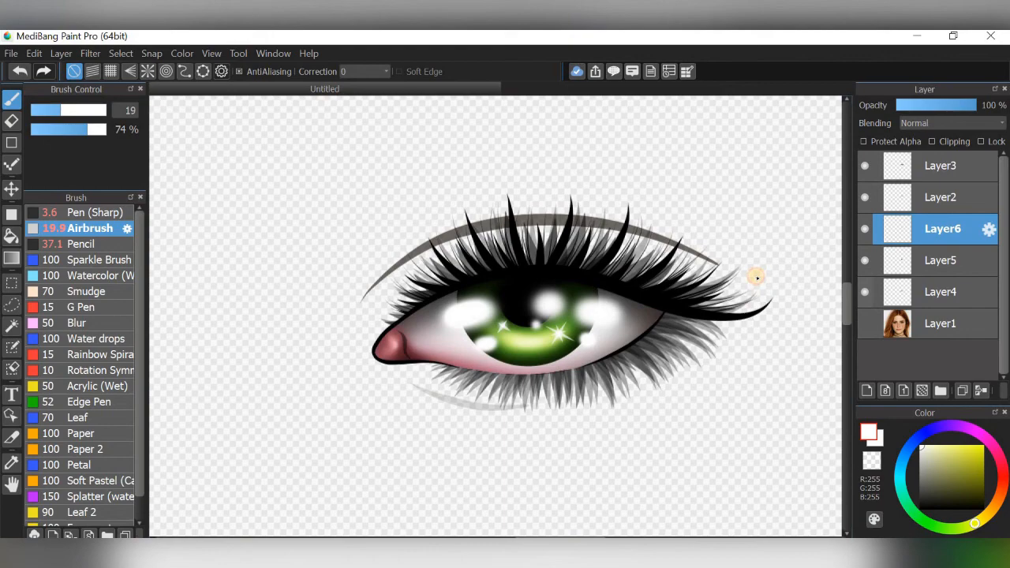
Inspect the isolated painted eye, and show the portrait photo layer again to compare it with the whole face
scroll(757, 276, "up", 2)
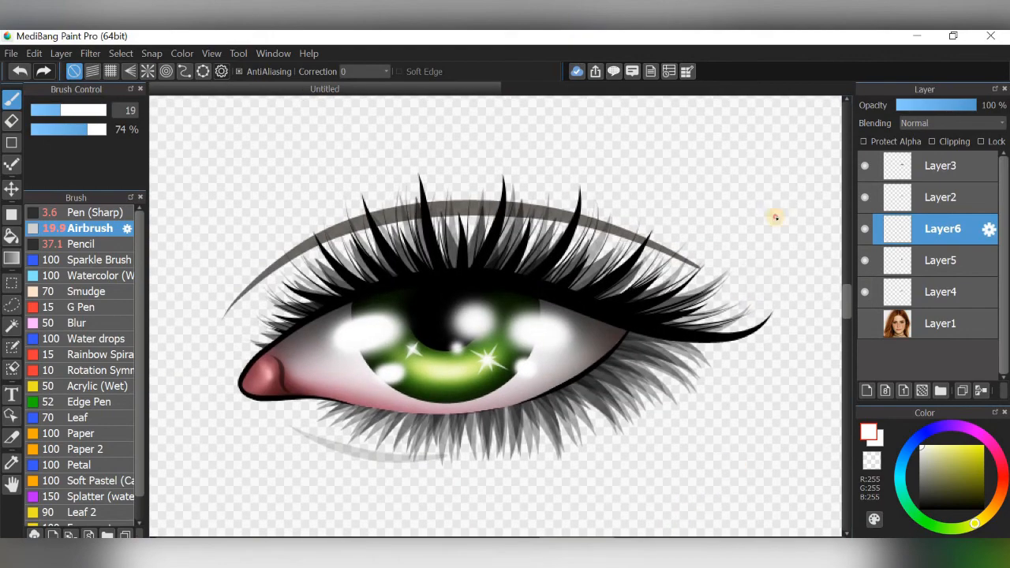
scroll(775, 216, "down", 6)
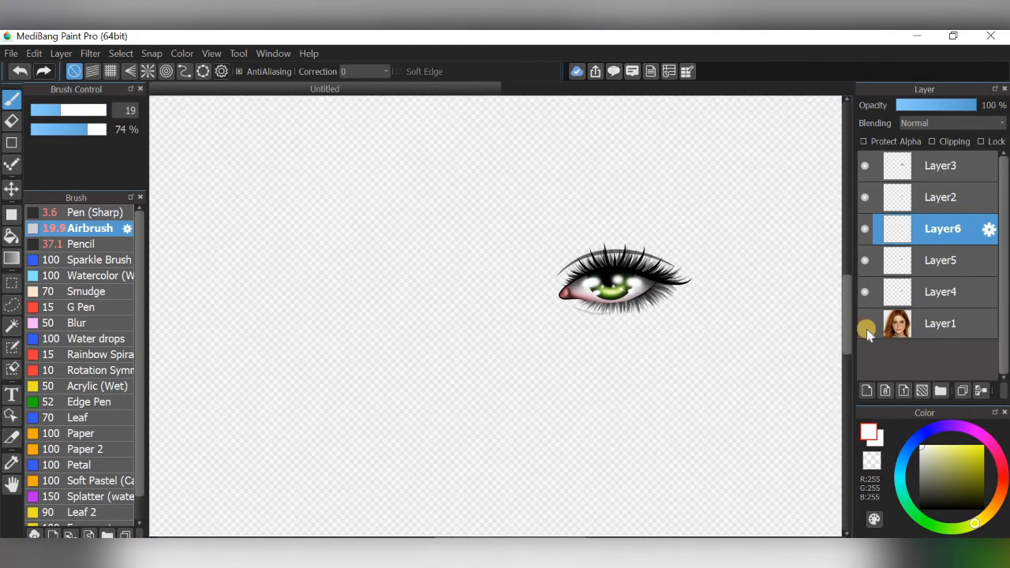
left_click(864, 323)
scroll(785, 243, "down", 4)
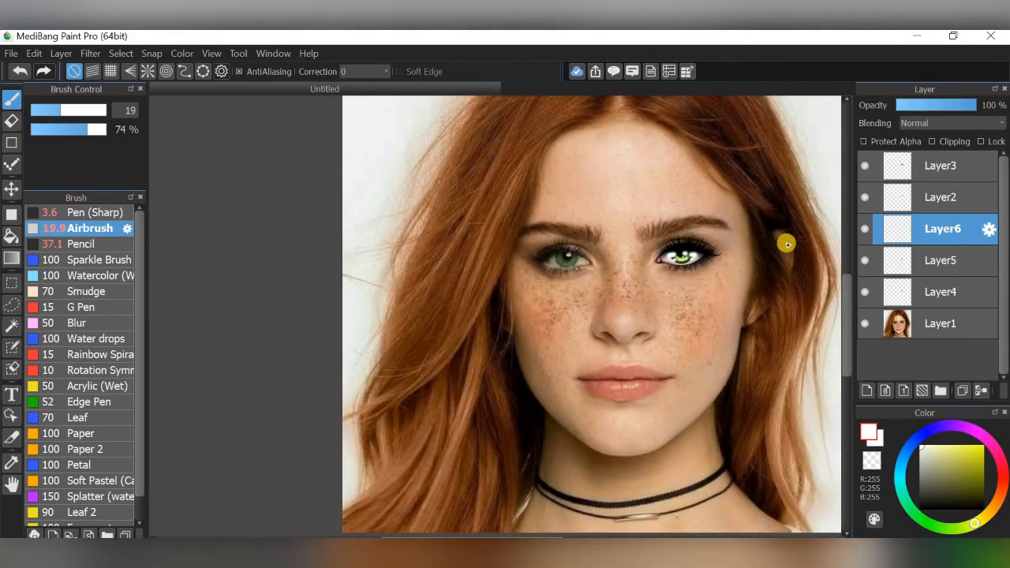
Hide the portrait photo on Layer1 and merge all the visible eye layers into a single layer
left_click(865, 324)
scroll(728, 242, "up", 3)
scroll(707, 272, "up", 2)
left_click(61, 52)
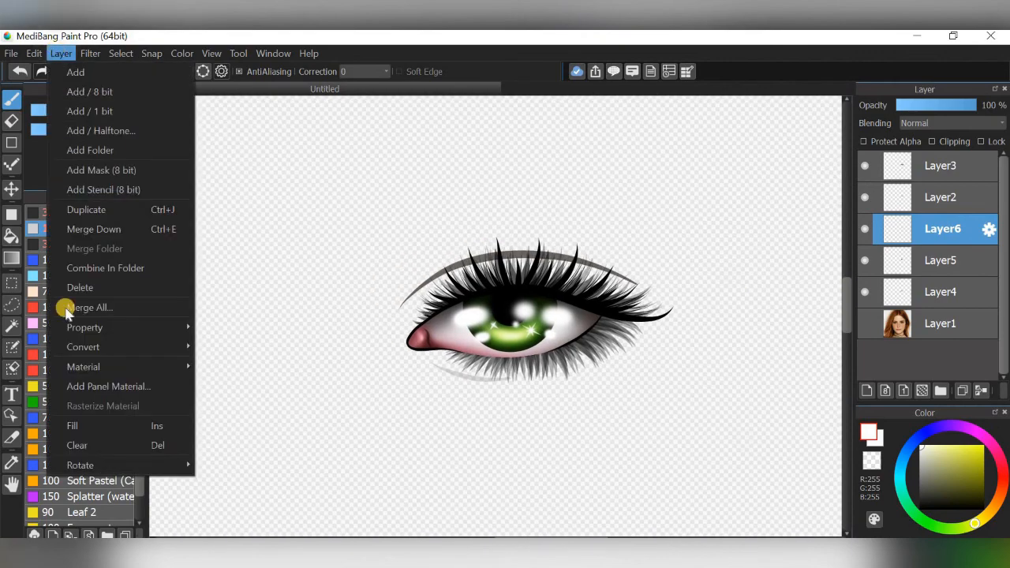
left_click(66, 308)
left_click(547, 318)
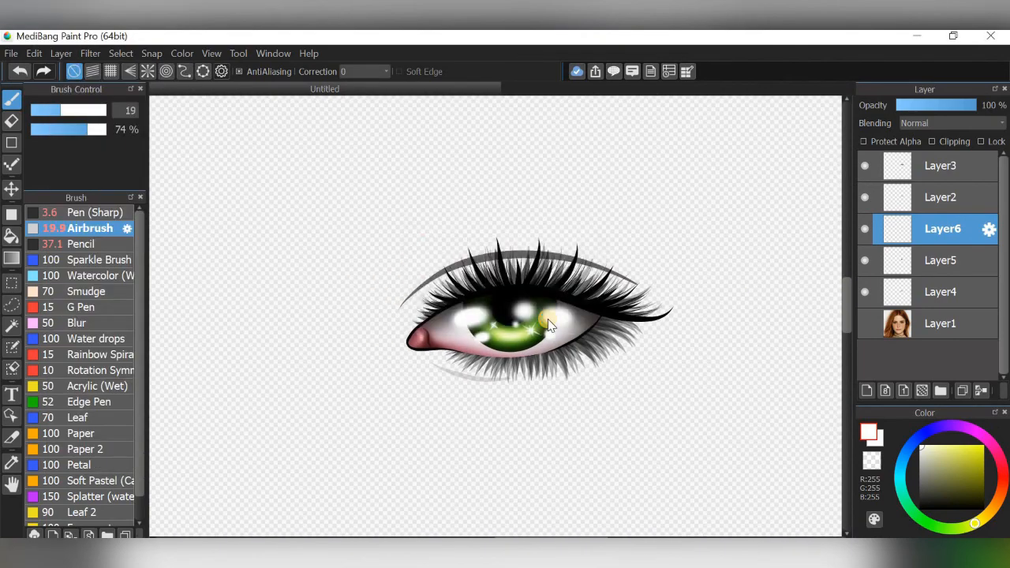
left_click_drag(931, 205, 940, 173)
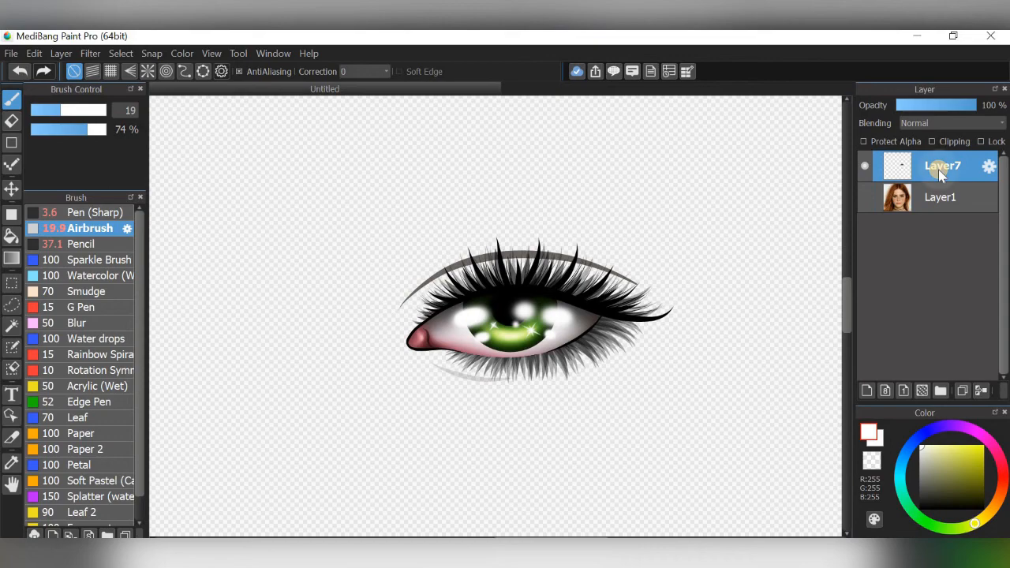
Duplicate the merged eye layer, show the portrait photo again, and flip the copy horizontally
left_click(962, 391)
left_click(864, 229)
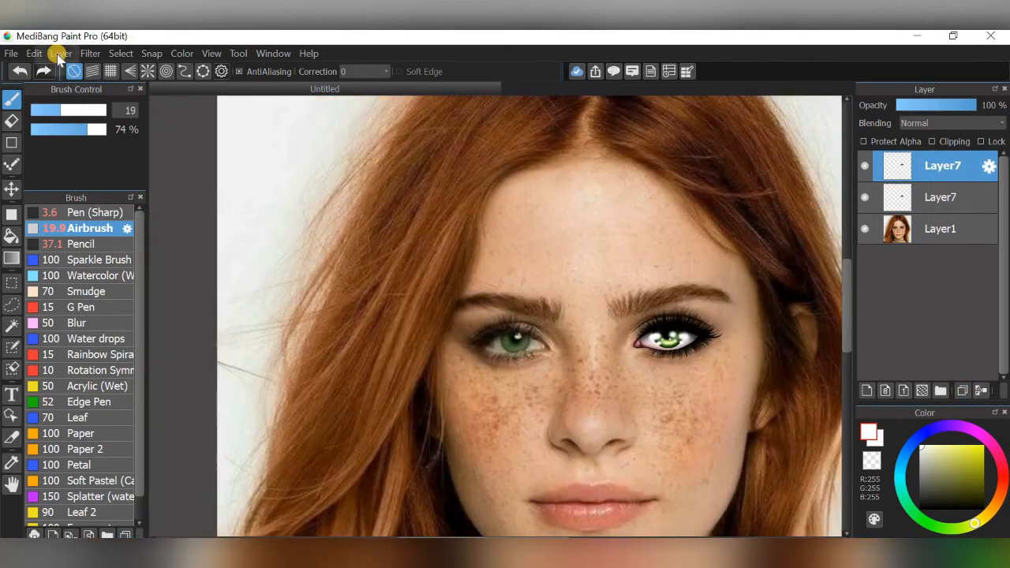
left_click(61, 53)
mouse_move(76, 466)
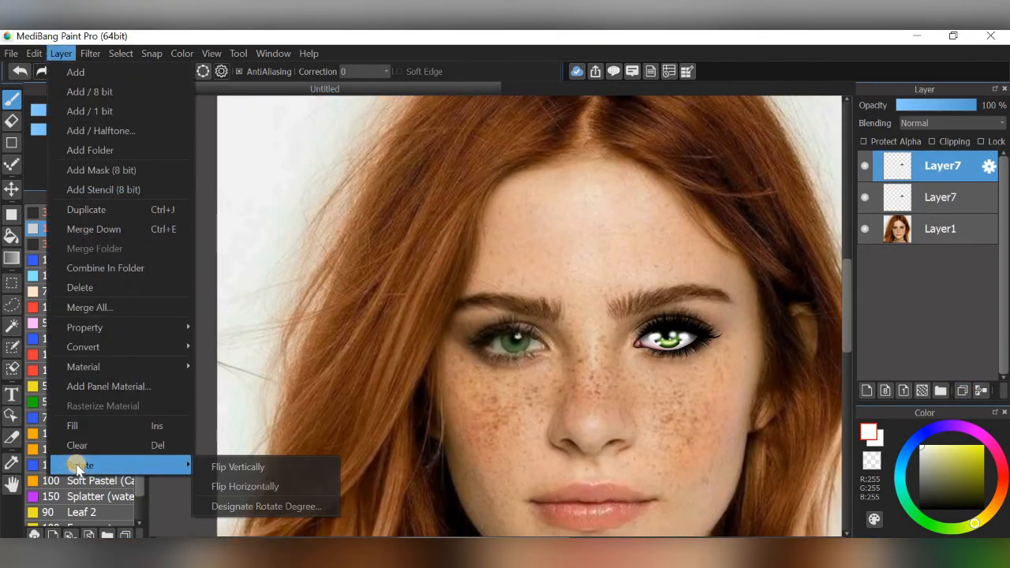
left_click(268, 487)
Transform the flipped eye copy, moving and slightly rotating it to fit over the portrait's other eye
scroll(630, 282, "up", 3)
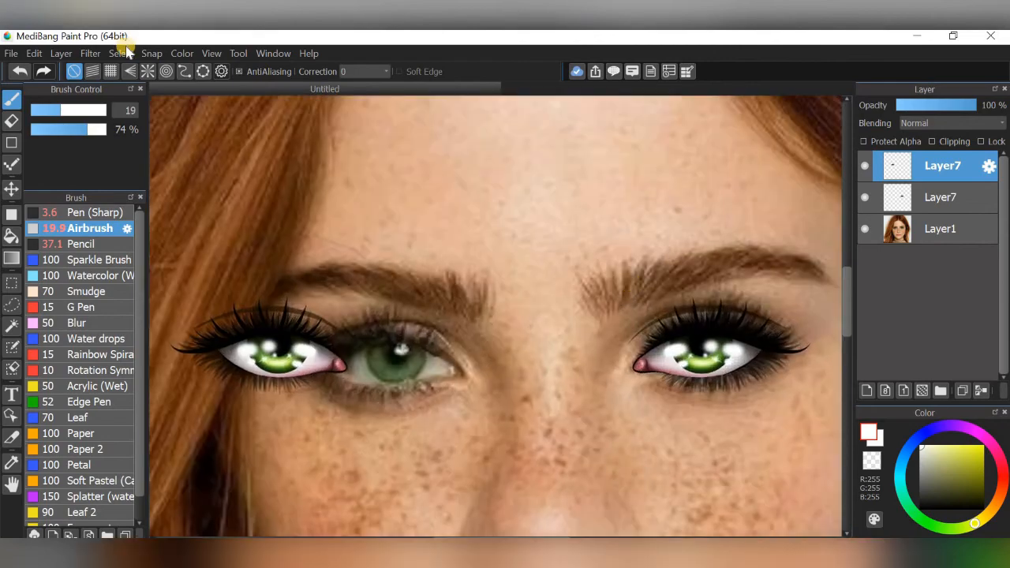
left_click(121, 52)
left_click(133, 230)
left_click_drag(305, 408, 420, 420)
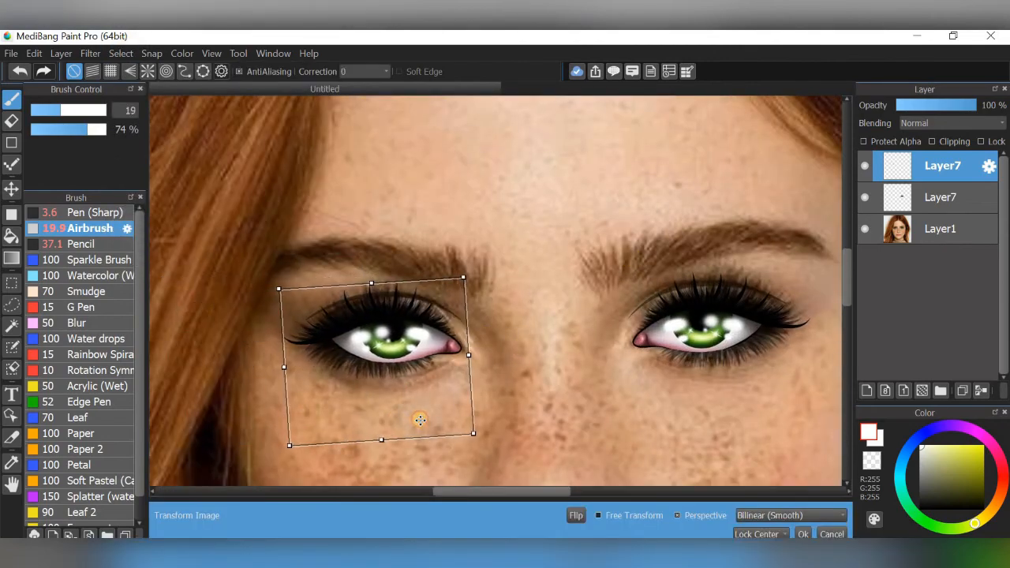
left_click(801, 535)
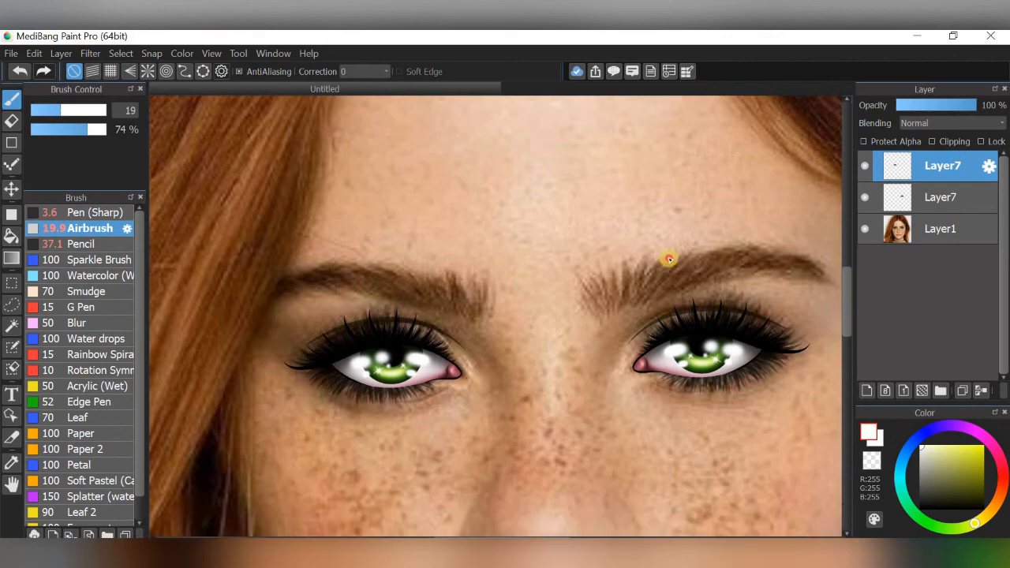
Check both painted eyes on the portrait and hide Layer1 to show the pair on a transparent background
scroll(692, 283, "down", 4)
scroll(719, 273, "down", 2)
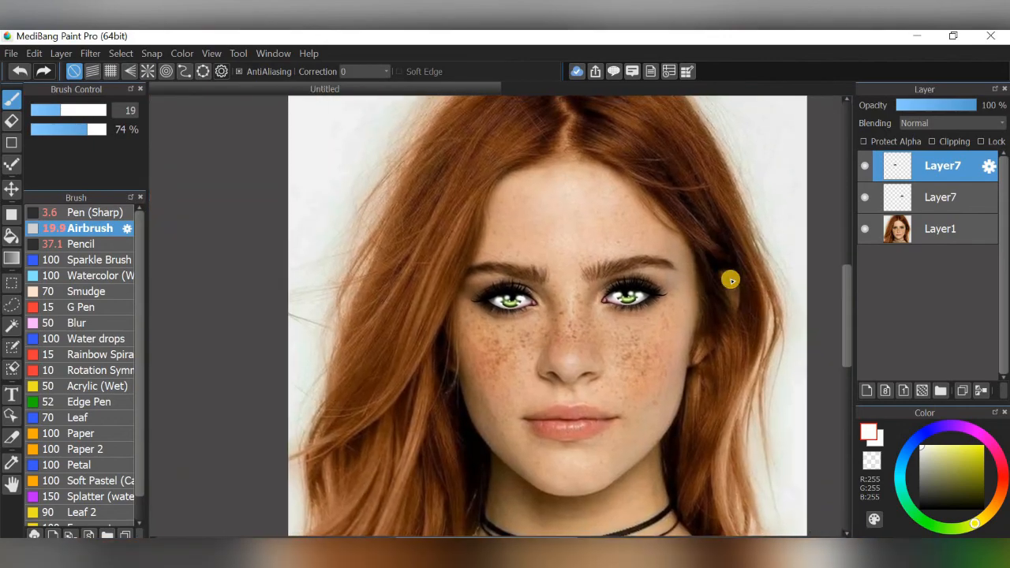
left_click(867, 229)
scroll(714, 241, "up", 5)
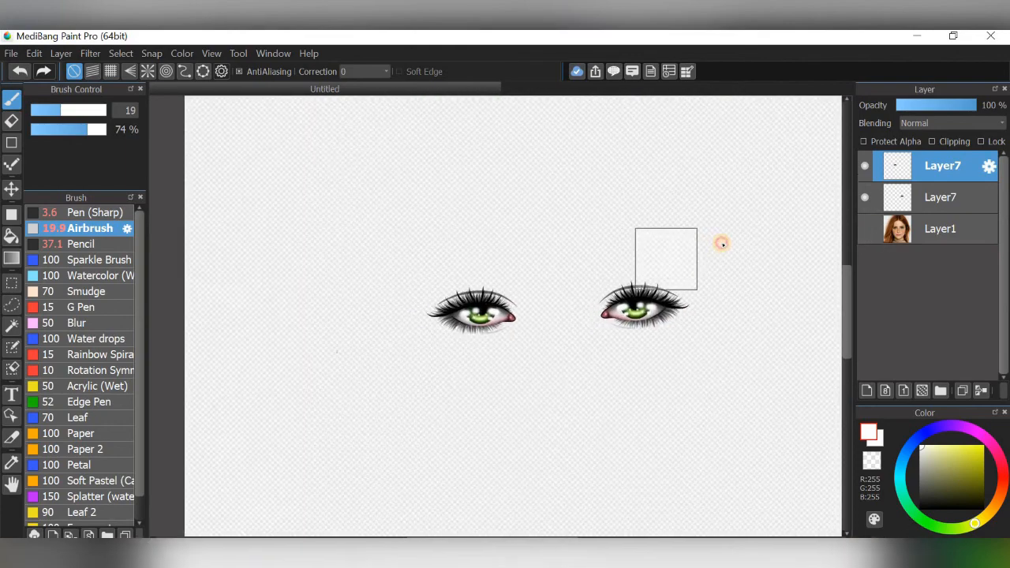
left_click(865, 230)
left_click(865, 231)
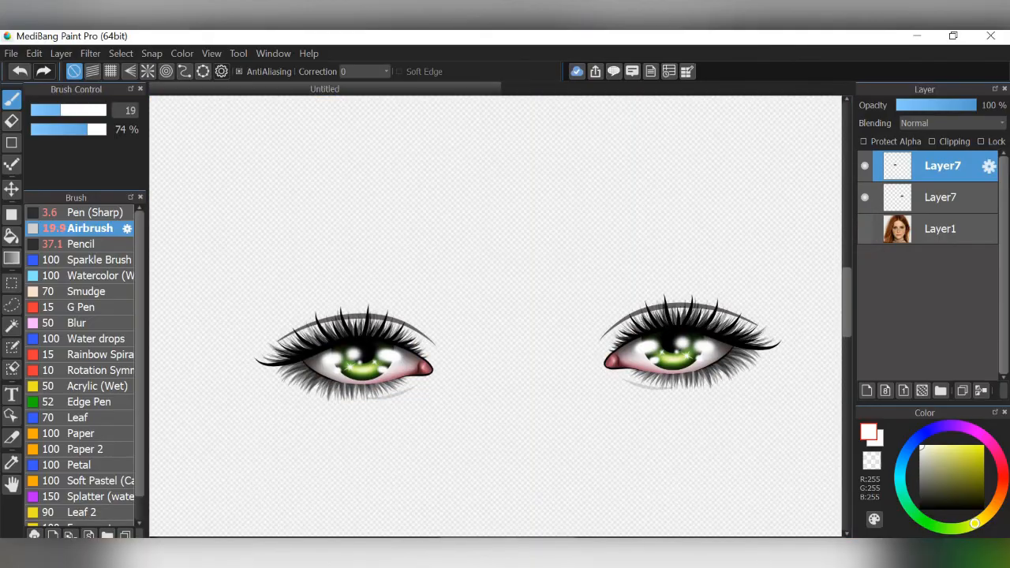